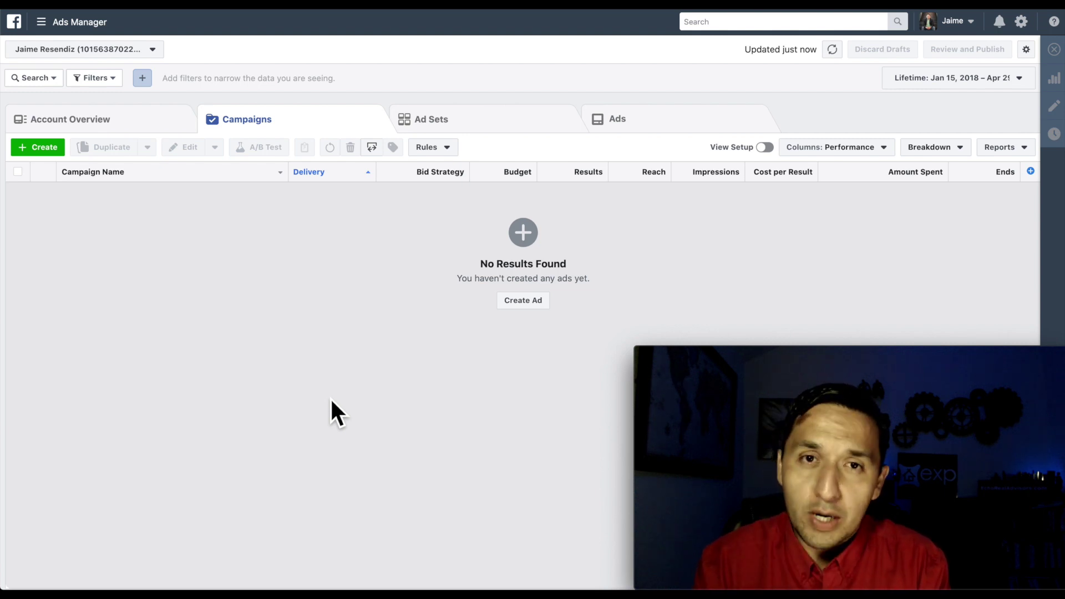
Open Events Manager's pixel data sources to see Beta Pixel's 5 events over the last 7 days.
click(60, 22)
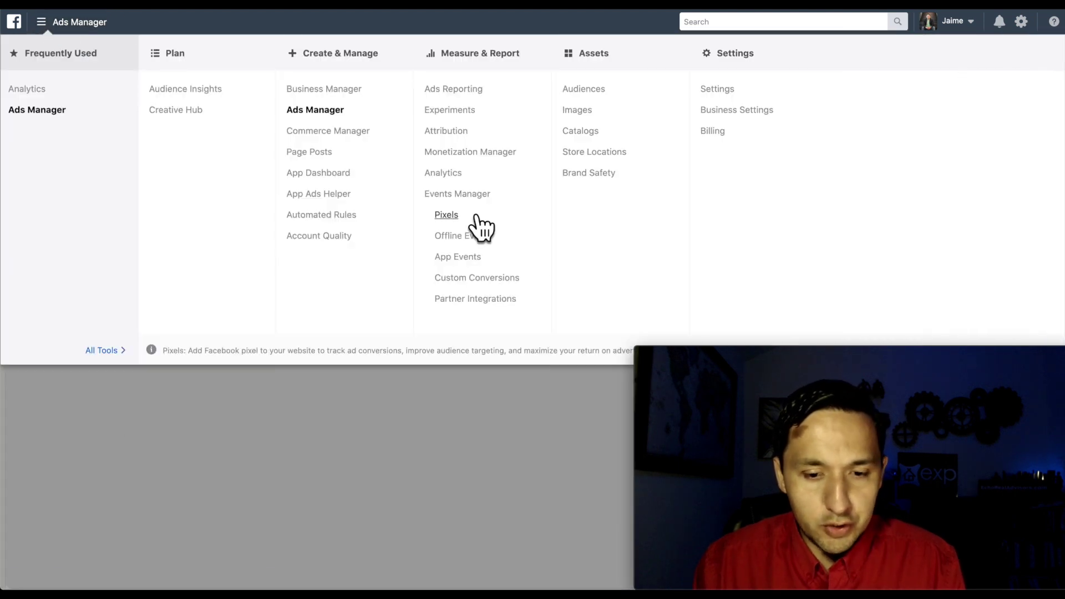
click(448, 217)
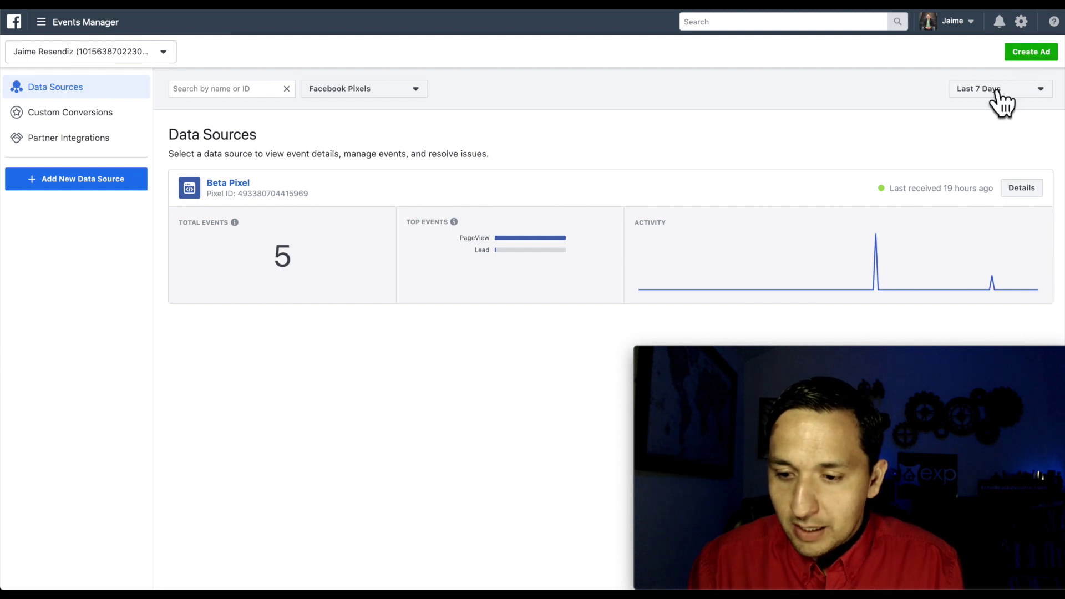
Start Beta Pixel's website installation, choose manual code installation, and copy the base code.
click(1012, 187)
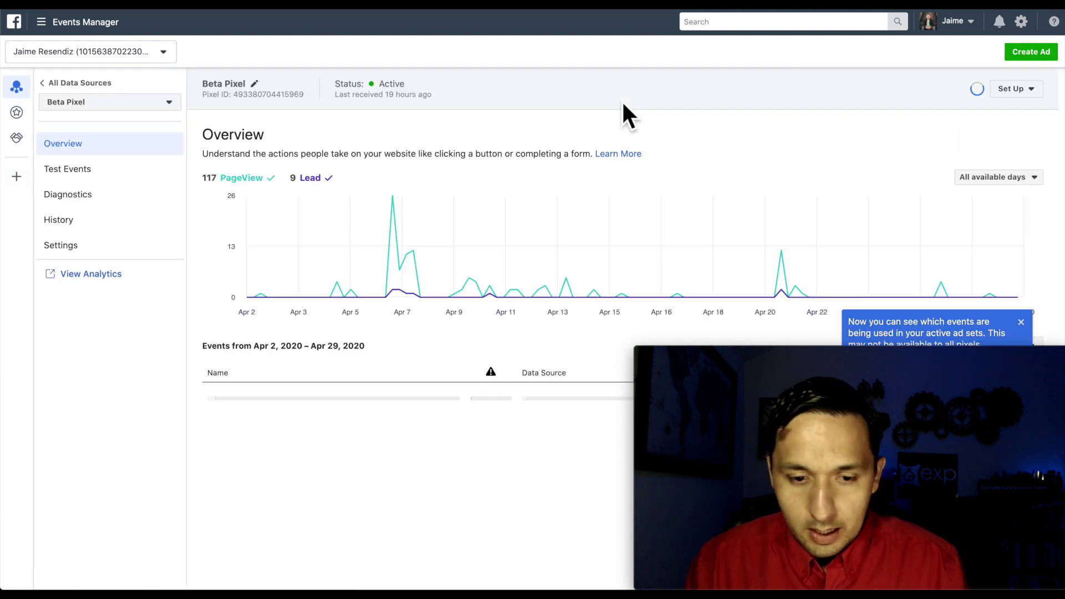
click(1019, 90)
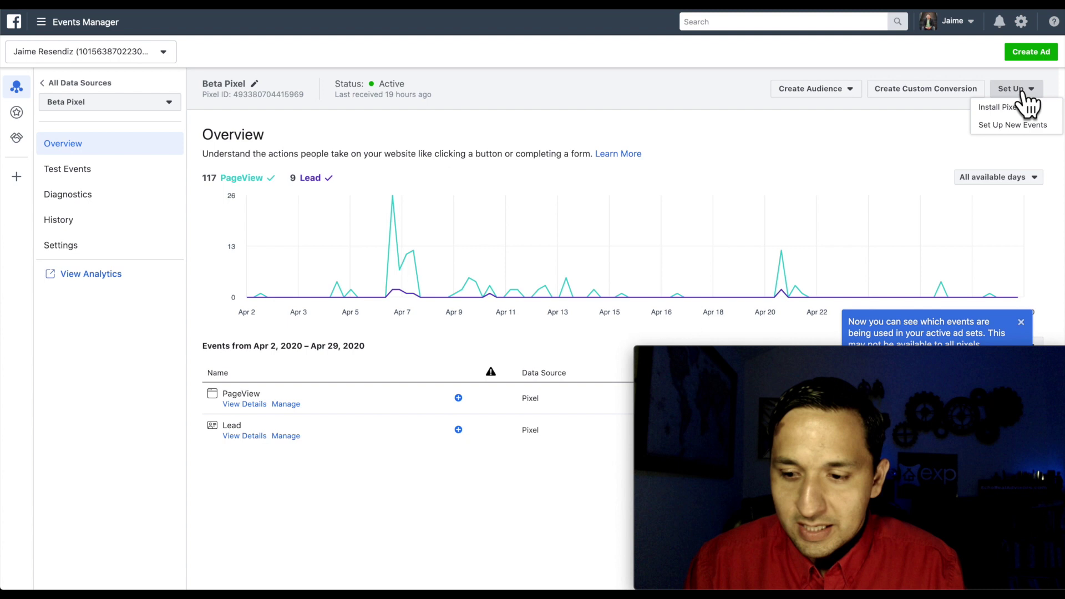
click(1000, 109)
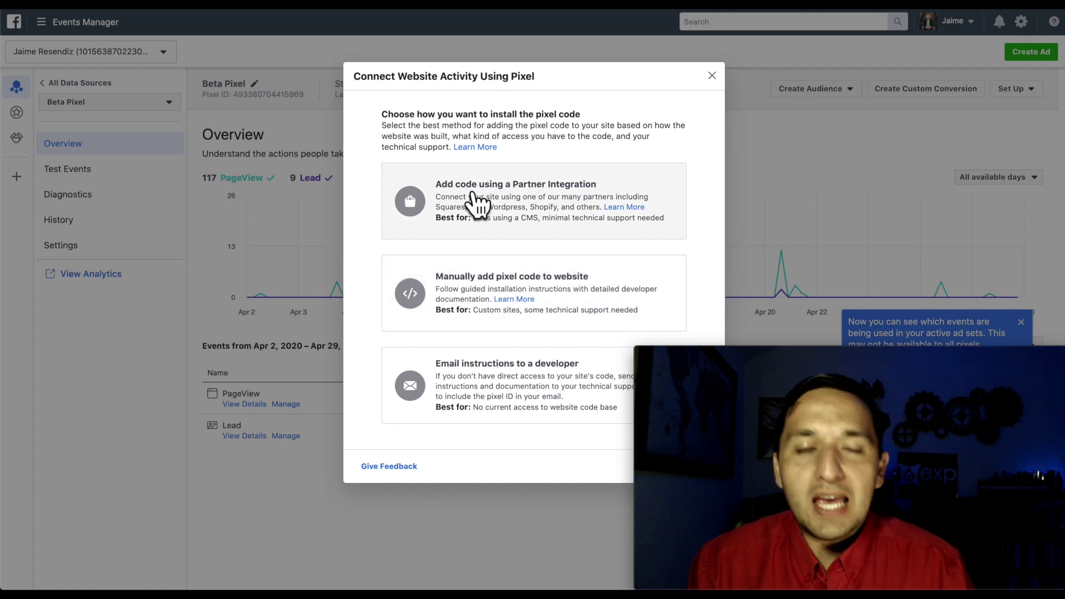
click(481, 197)
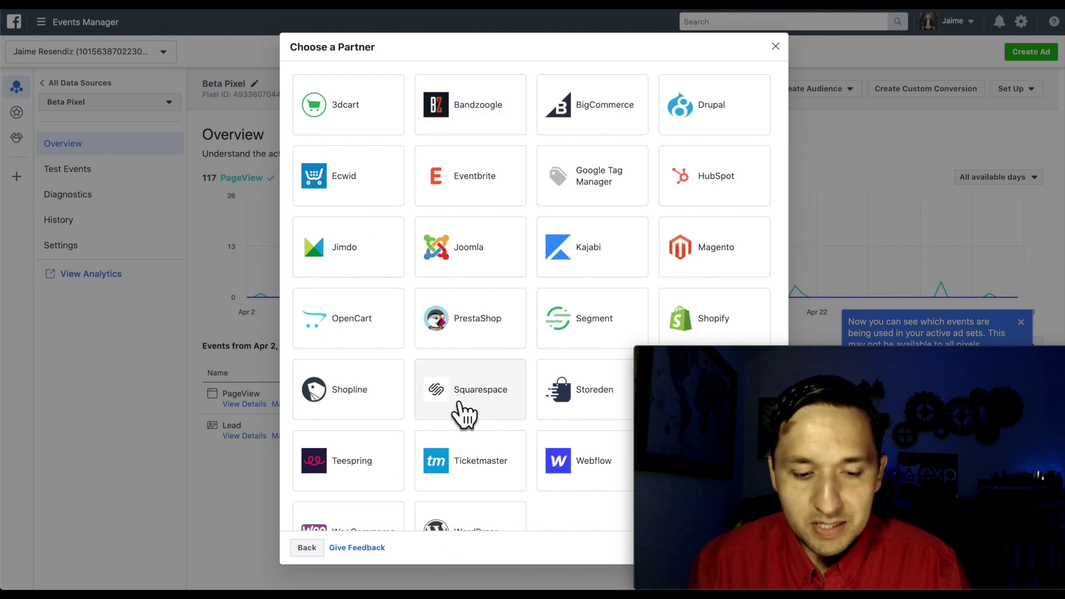
scroll(445, 330, down, 2)
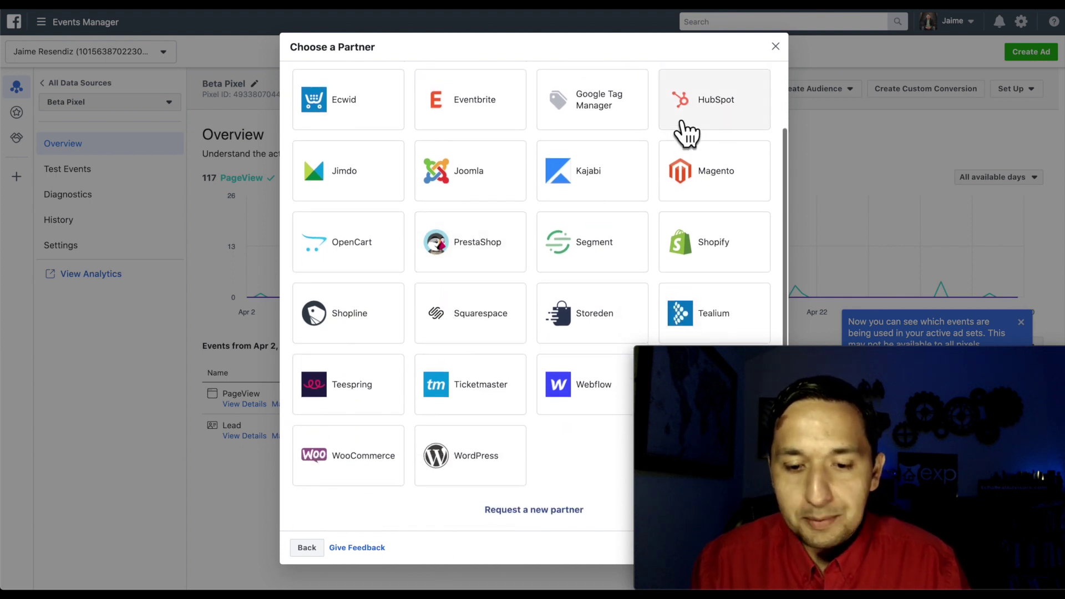
scroll(472, 347, up, 2)
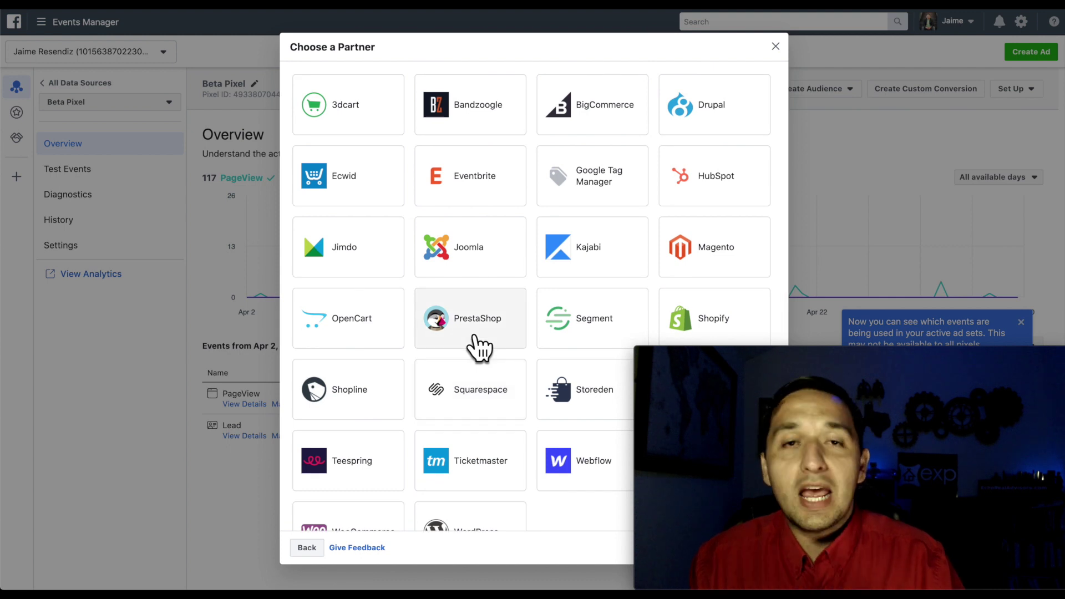
click(306, 547)
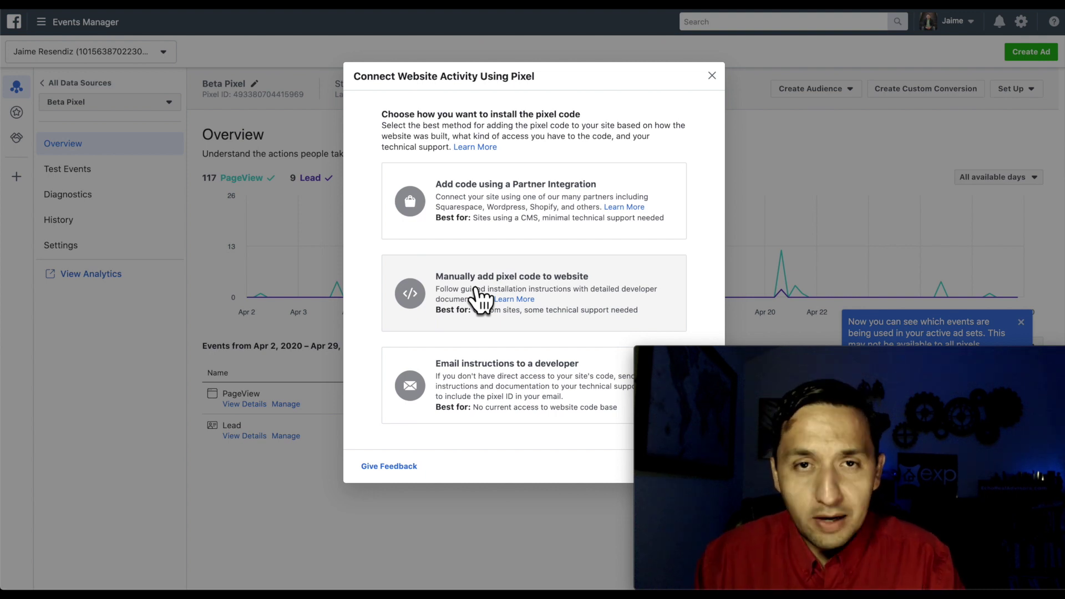
click(477, 289)
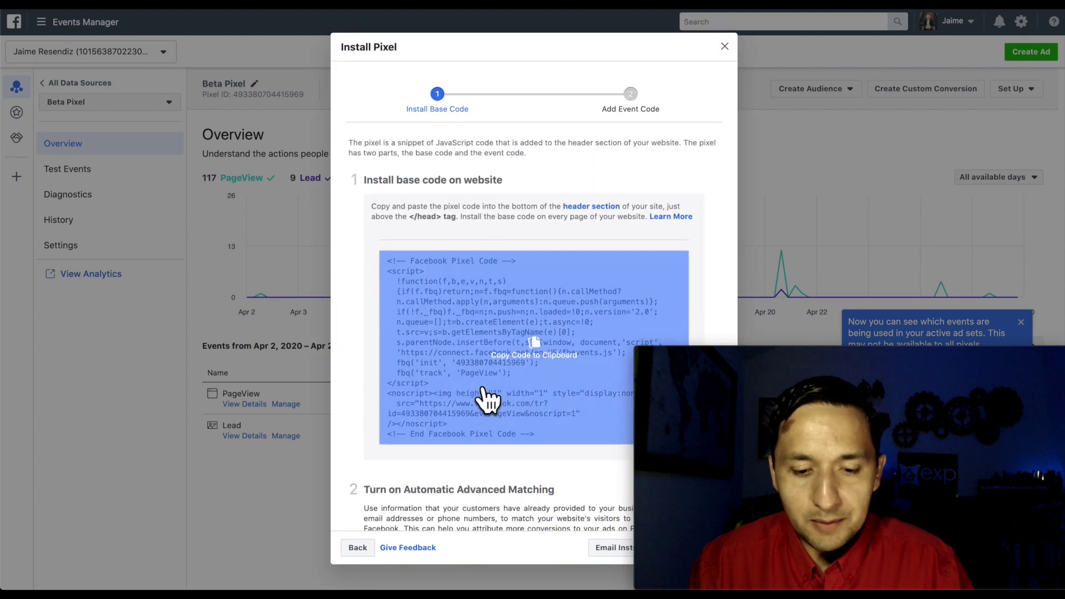
click(484, 391)
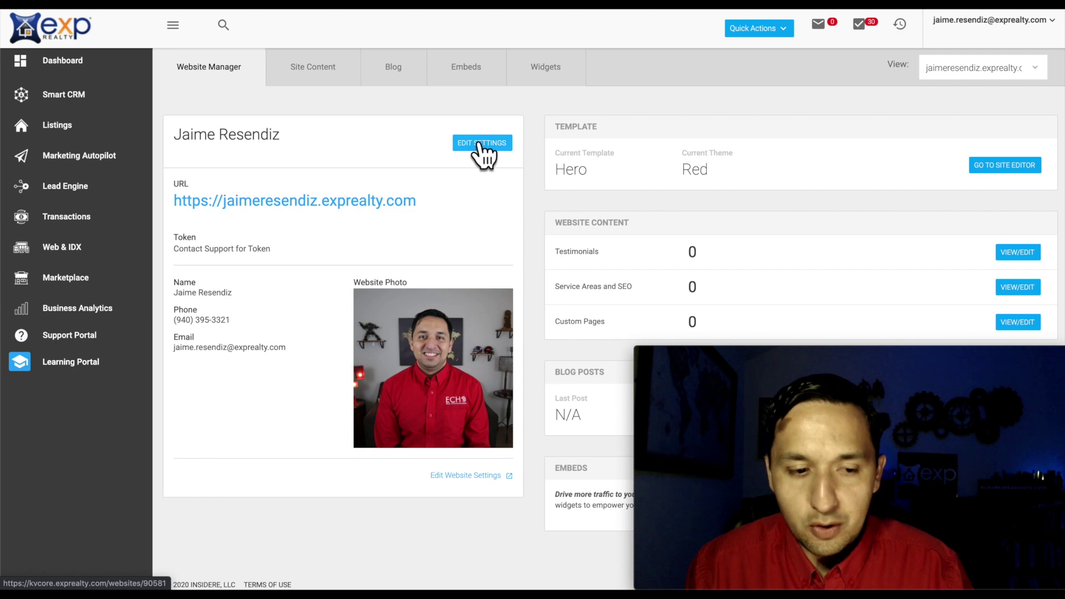
Check the pixel code in the kvCORE website's Custom Header settings, then move to ClickFunnels.
click(480, 145)
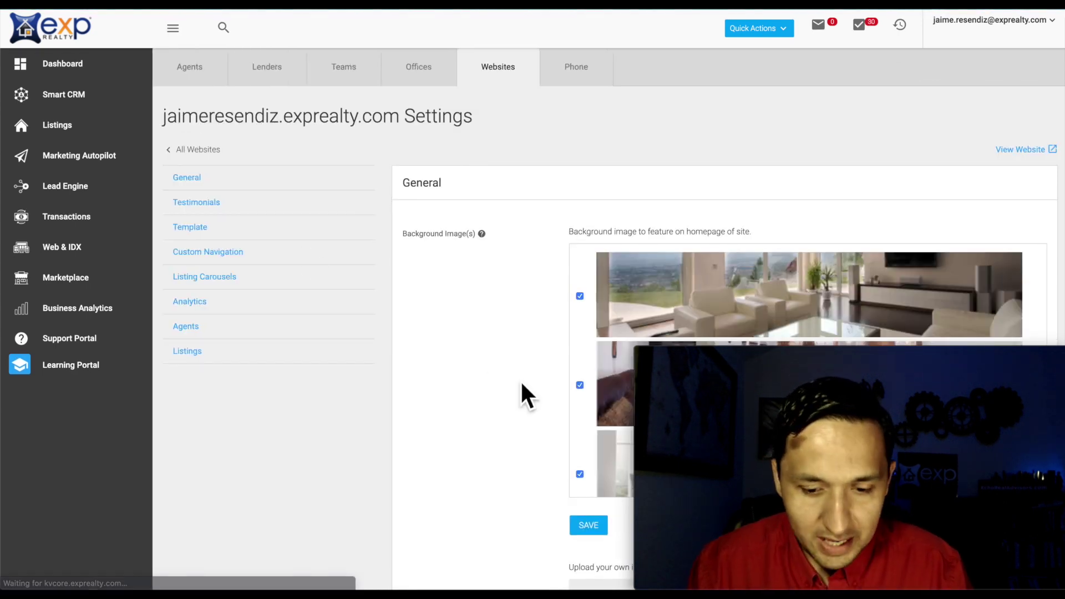
scroll(521, 395, down, 20)
scroll(524, 395, down, 6)
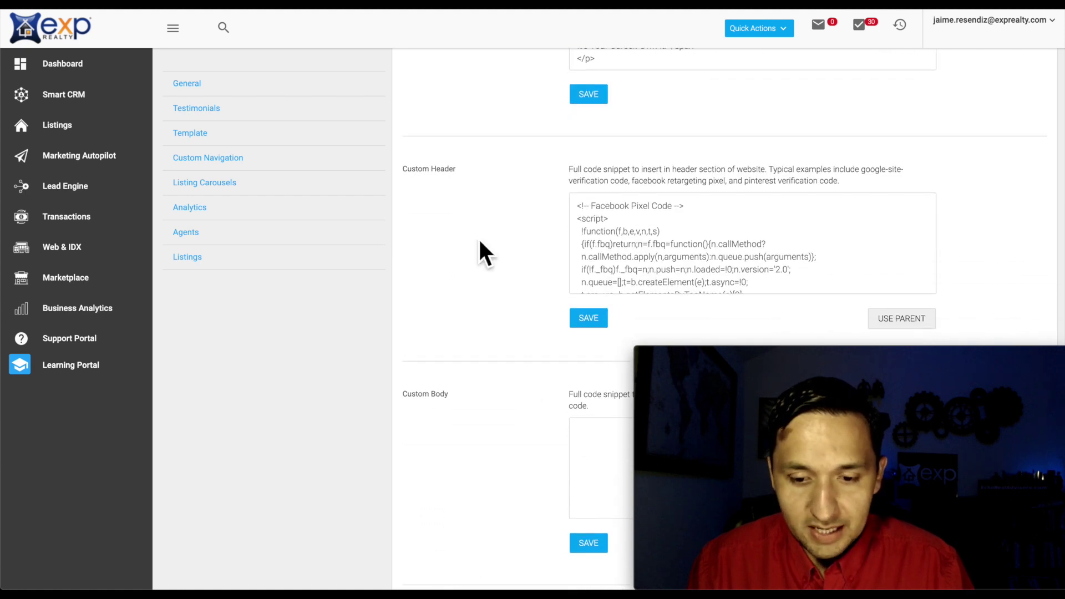
click(648, 269)
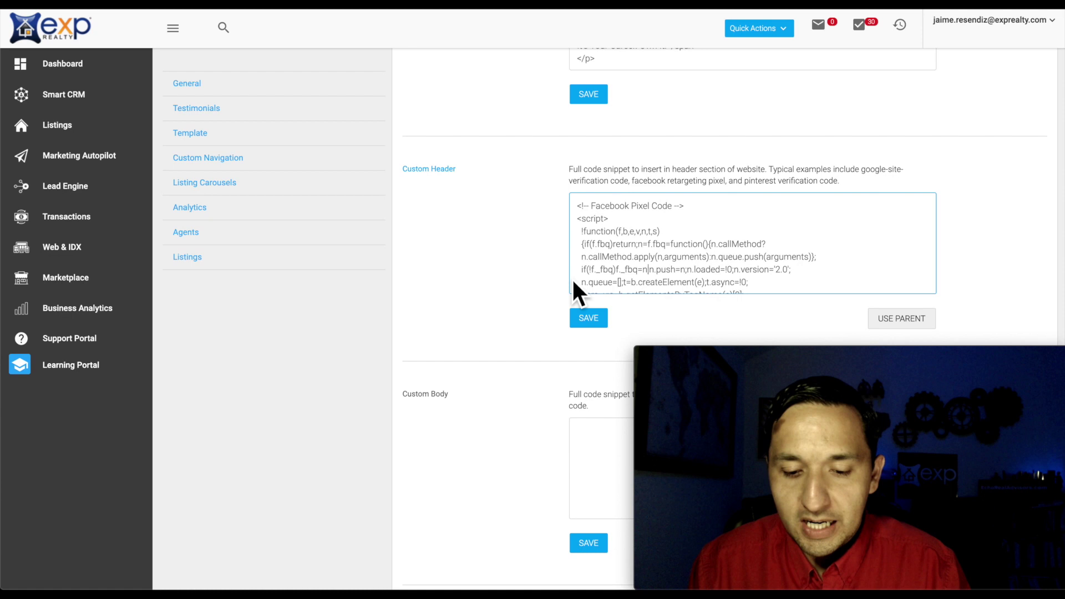
key(ctrl+Tab)
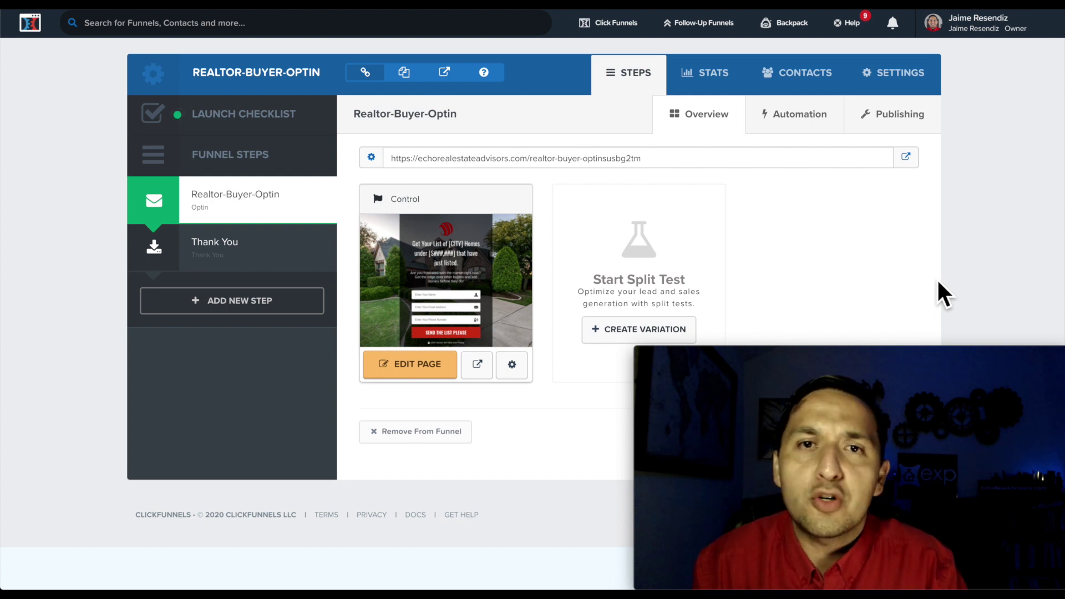
Replace the Realtor-Buyer-Optin funnel's Head Tracking Code with the Facebook pixel base code.
click(911, 74)
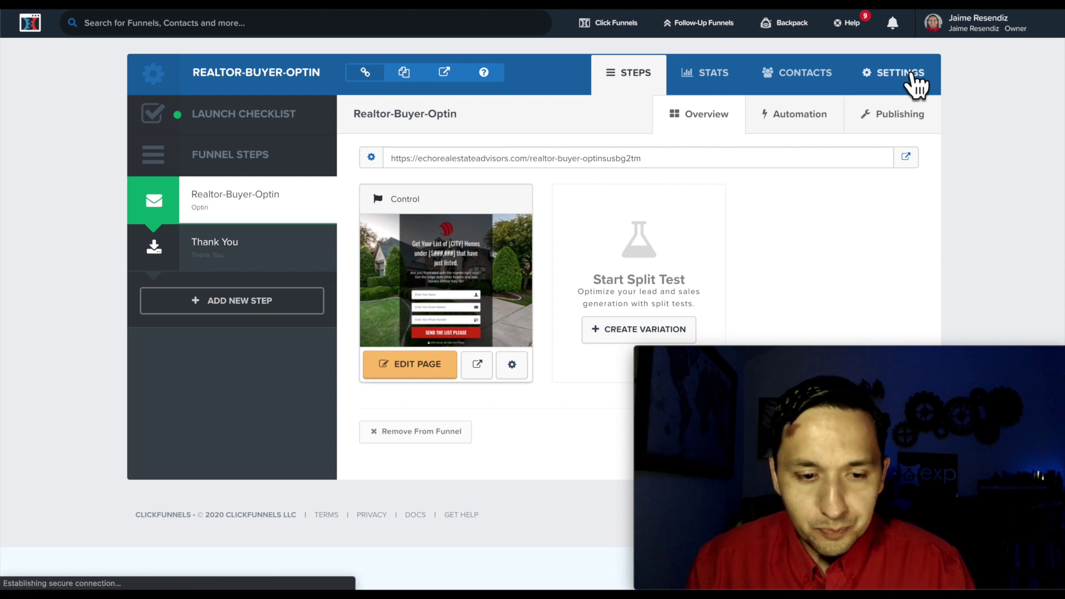
scroll(938, 244, down, 4)
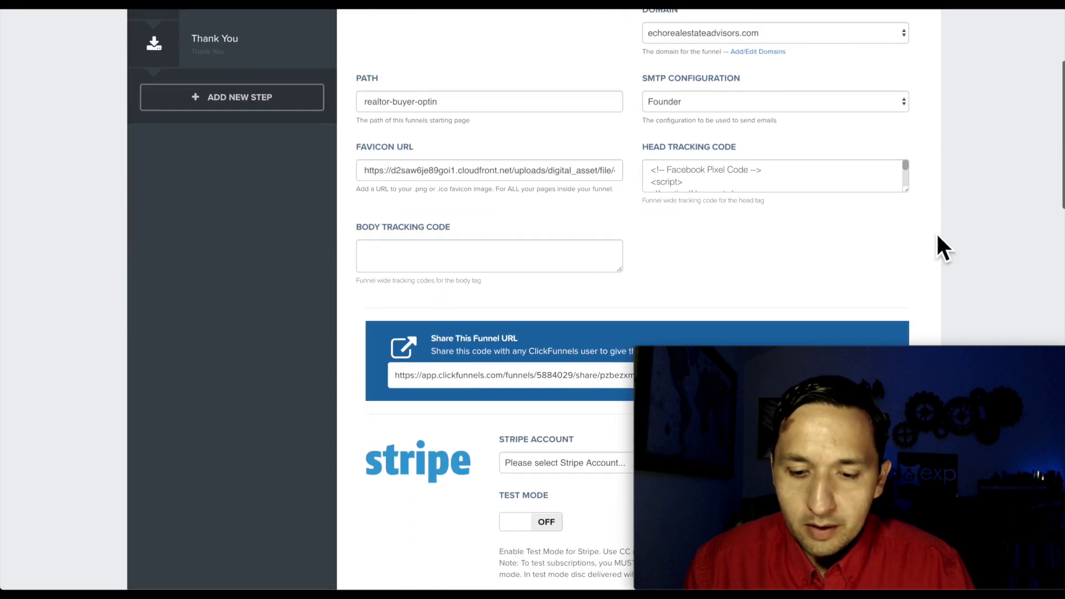
click(701, 182)
triple_click(703, 187)
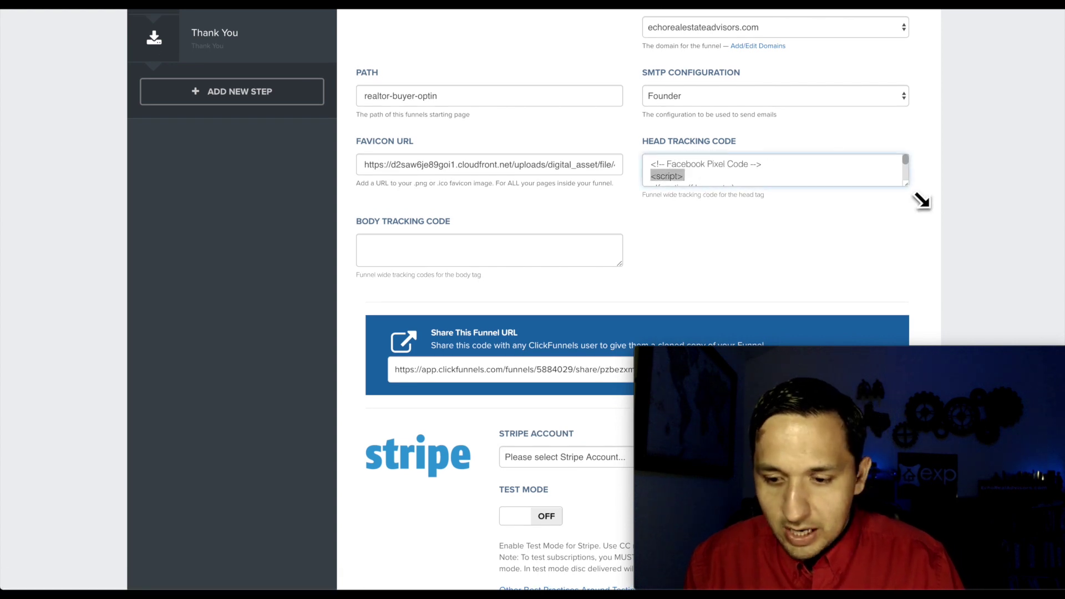
scroll(921, 189, up, 4)
scroll(914, 155, down, 3)
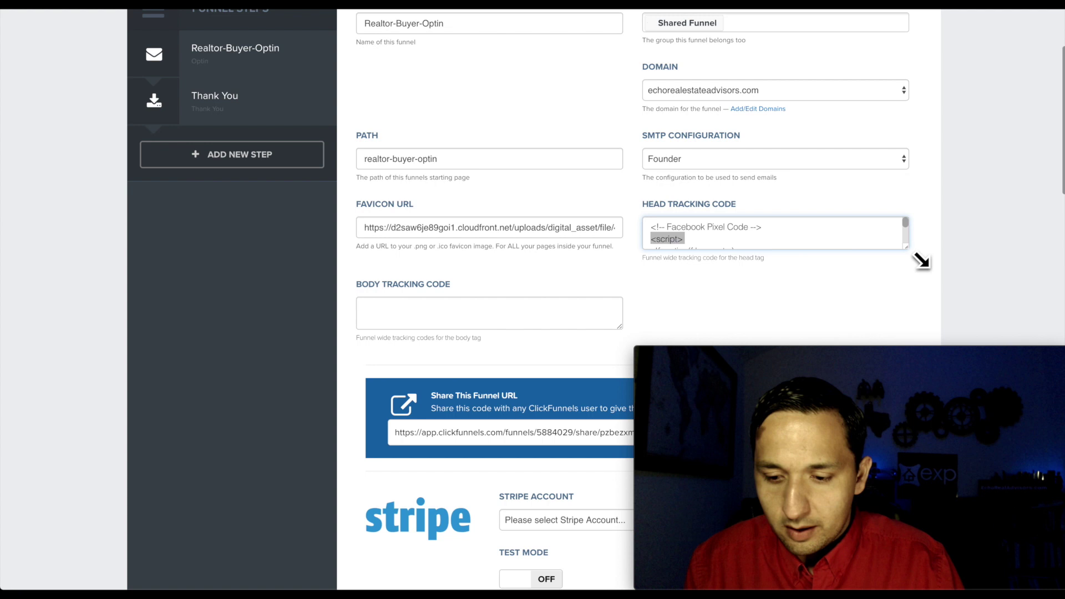
drag(906, 248, 942, 311)
key(ctrl+a)
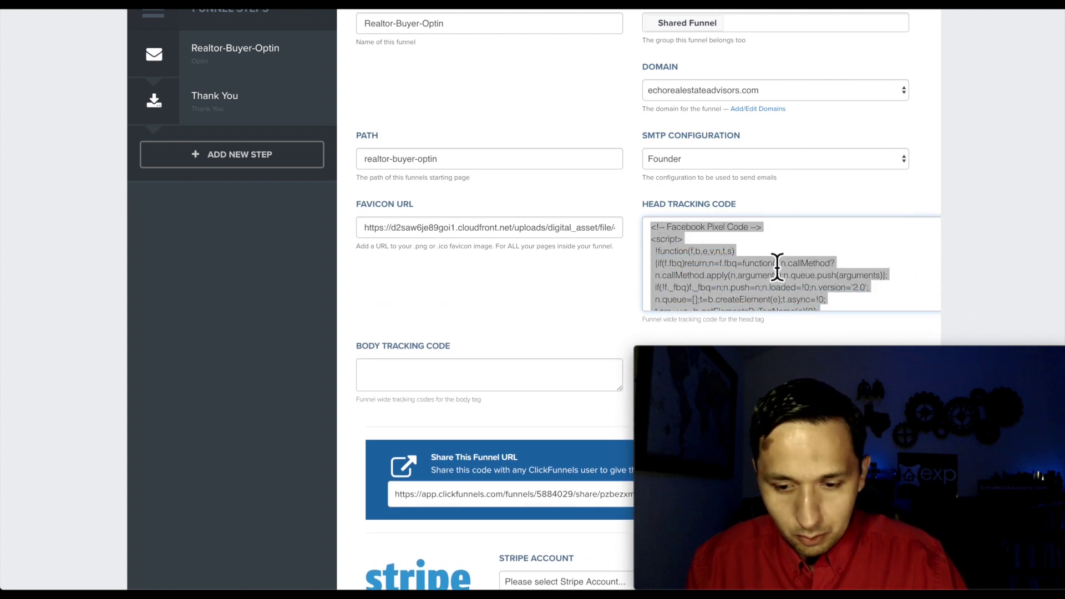
key(Right)
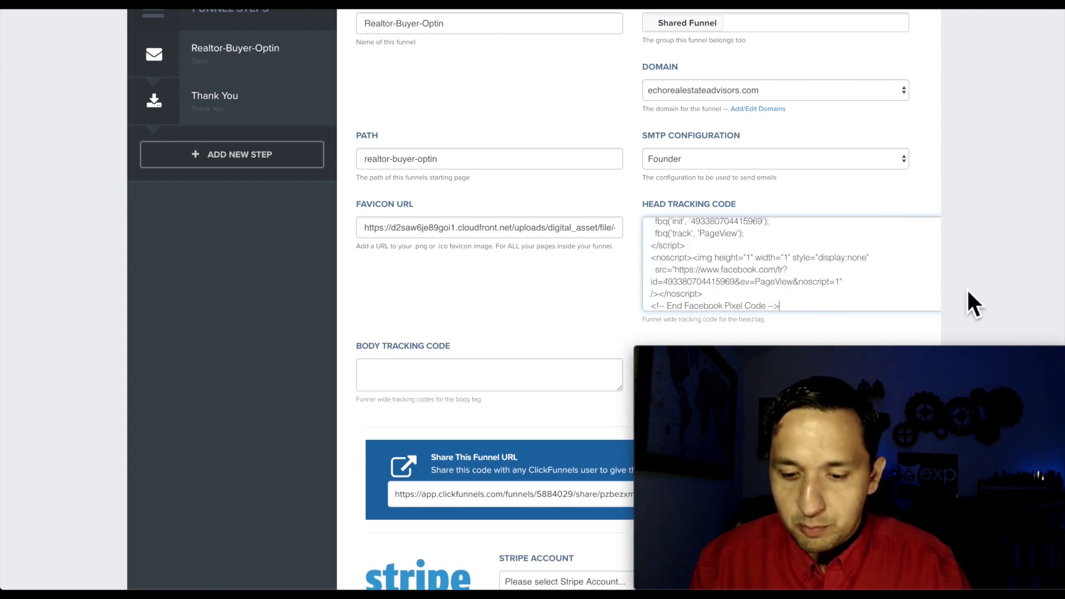
scroll(592, 274, down, 20)
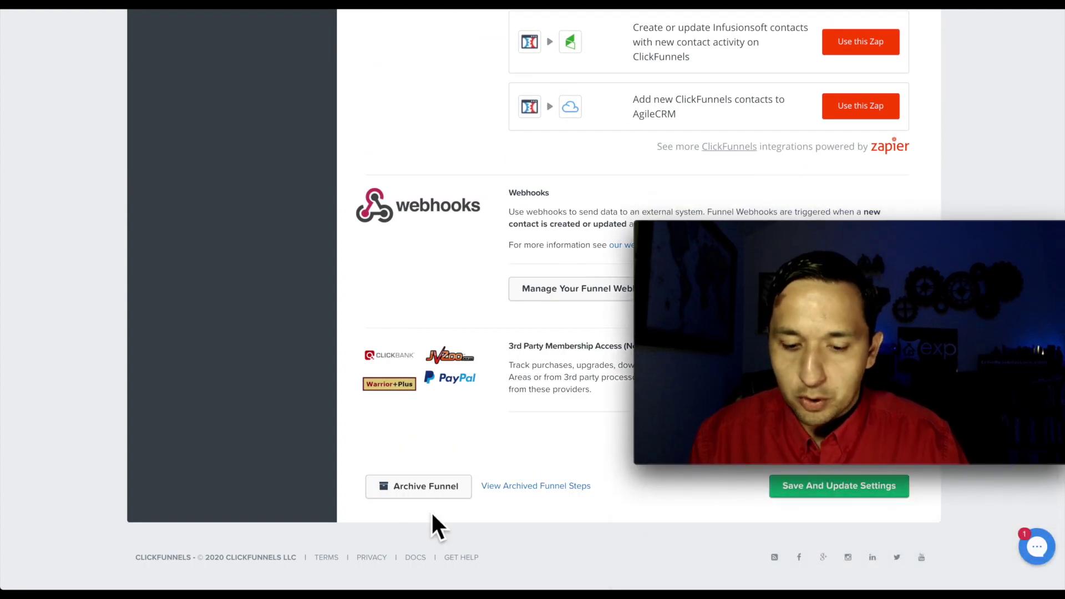
Save and update the funnel settings.
click(810, 489)
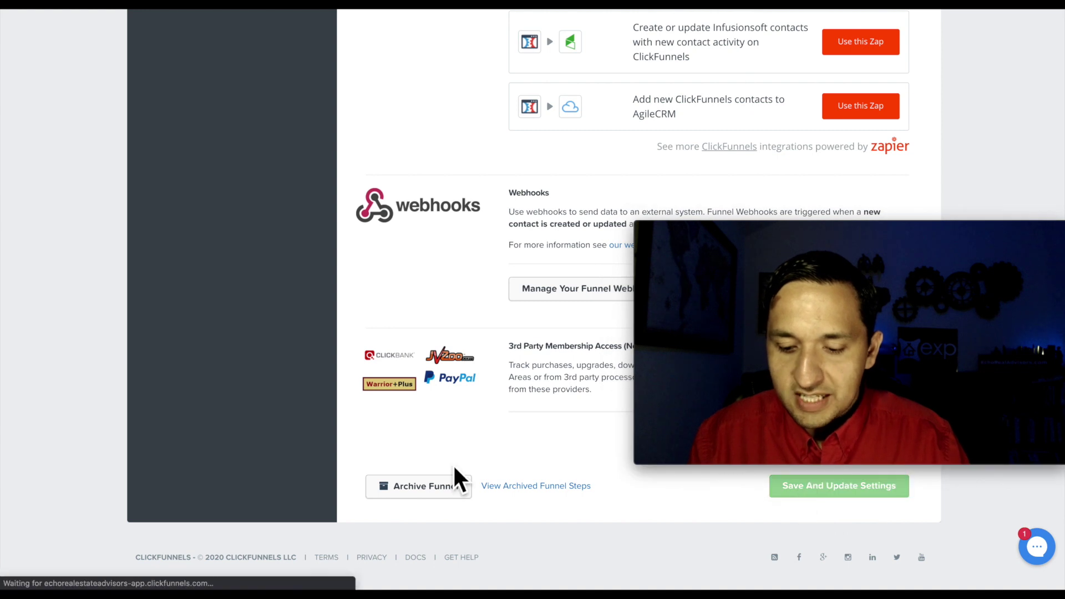
mouse_move(914, 244)
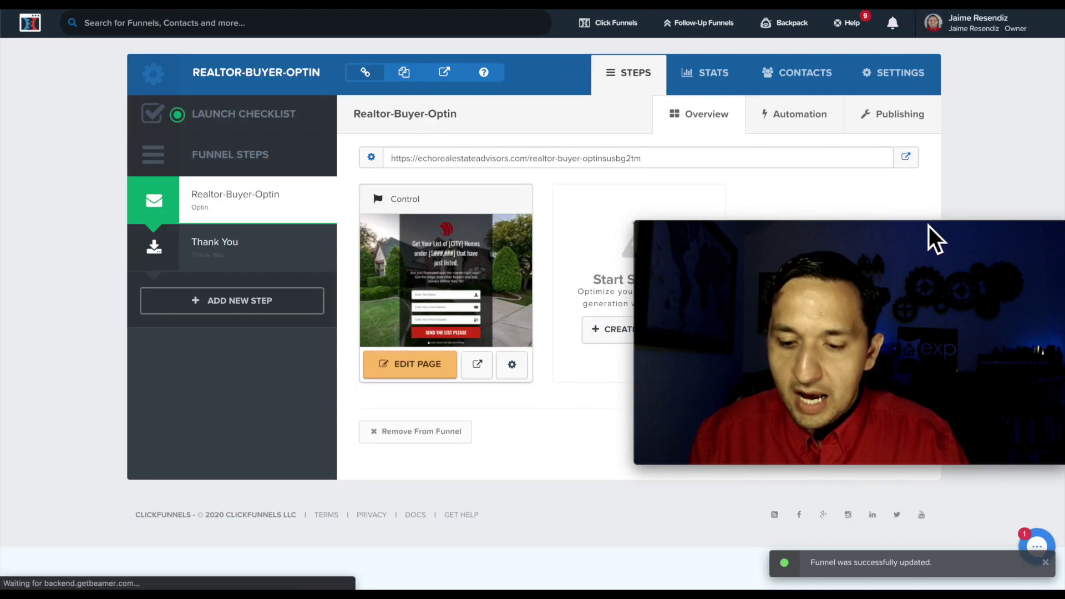
drag(929, 226, 926, 353)
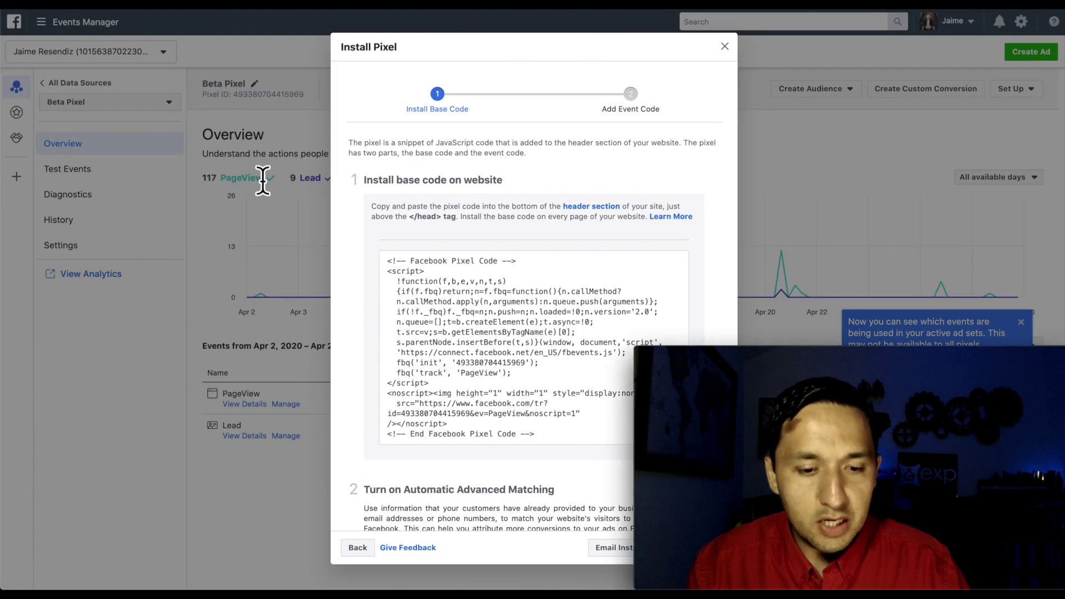
Recopy the base code in Install Pixel and continue past the Active status to event setup.
click(453, 192)
scroll(424, 113, down, 1)
scroll(567, 155, down, 6)
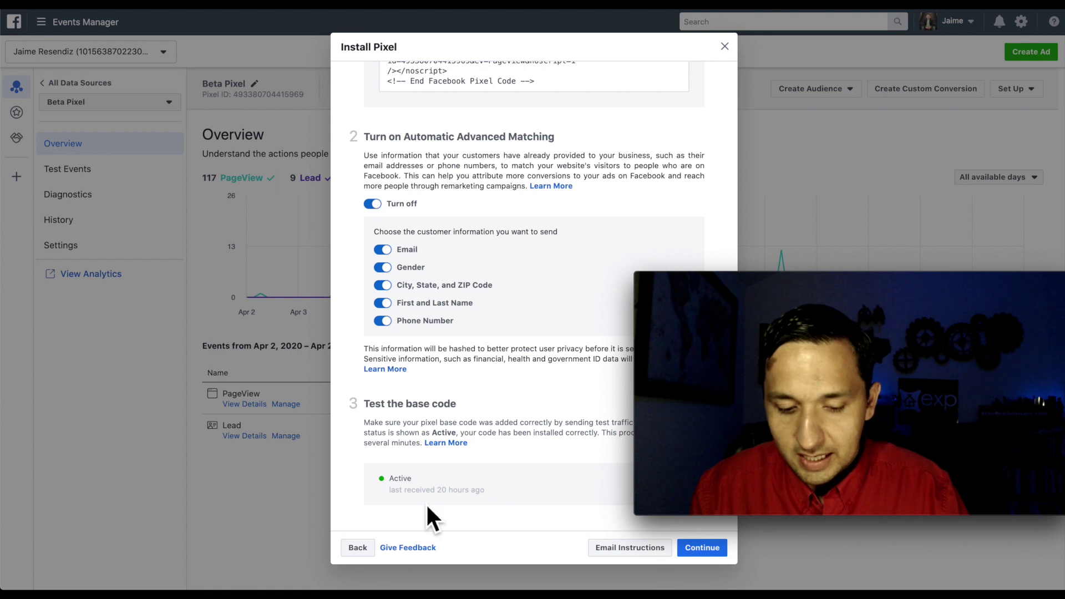
click(702, 548)
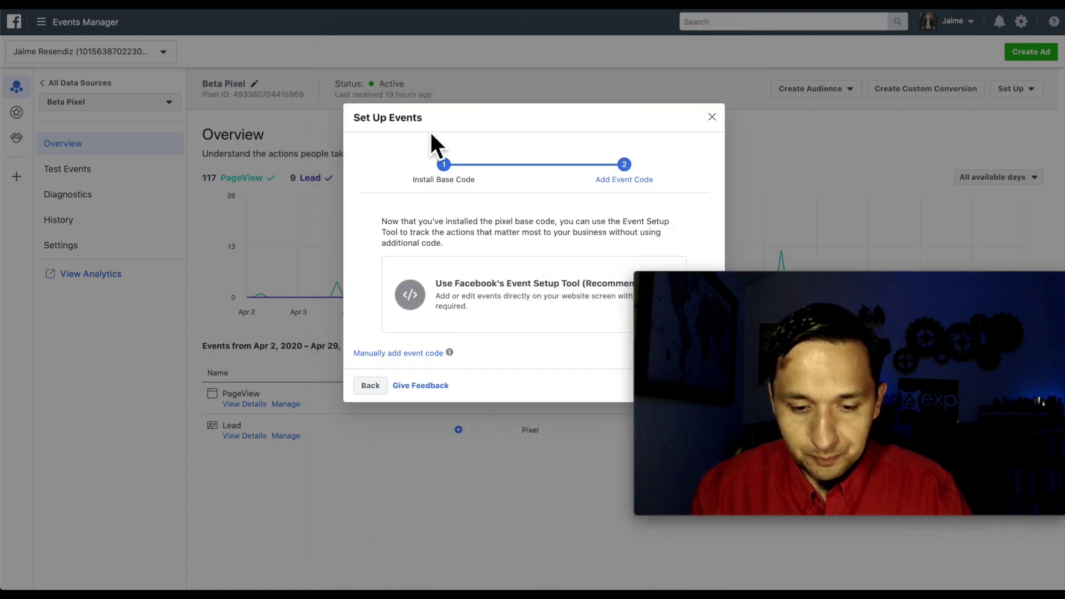
Close Set Up Events to return to Beta Pixel's overview showing 117 PageView and 9 Lead events.
drag(862, 285, 861, 361)
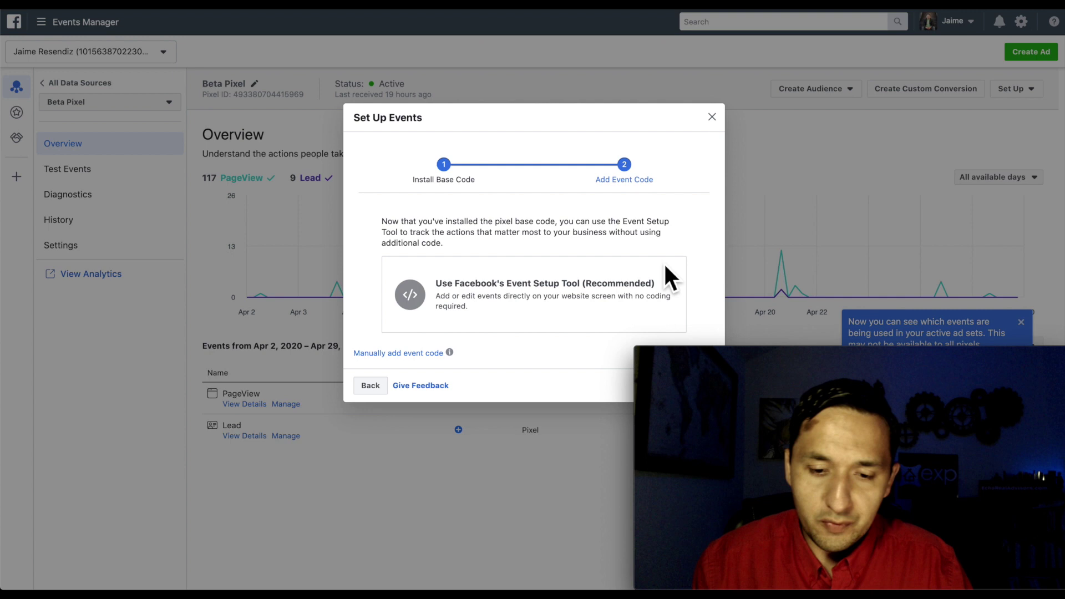
mouse_move(804, 361)
mouse_down()
mouse_move(810, 243)
mouse_move(798, 134)
mouse_move(793, 365)
mouse_up()
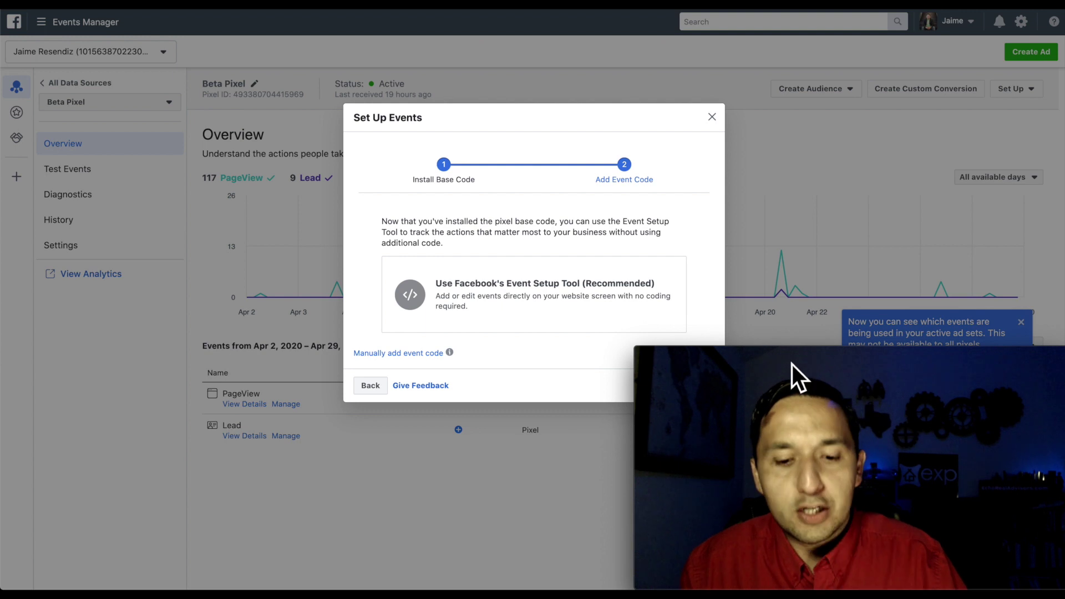
click(440, 300)
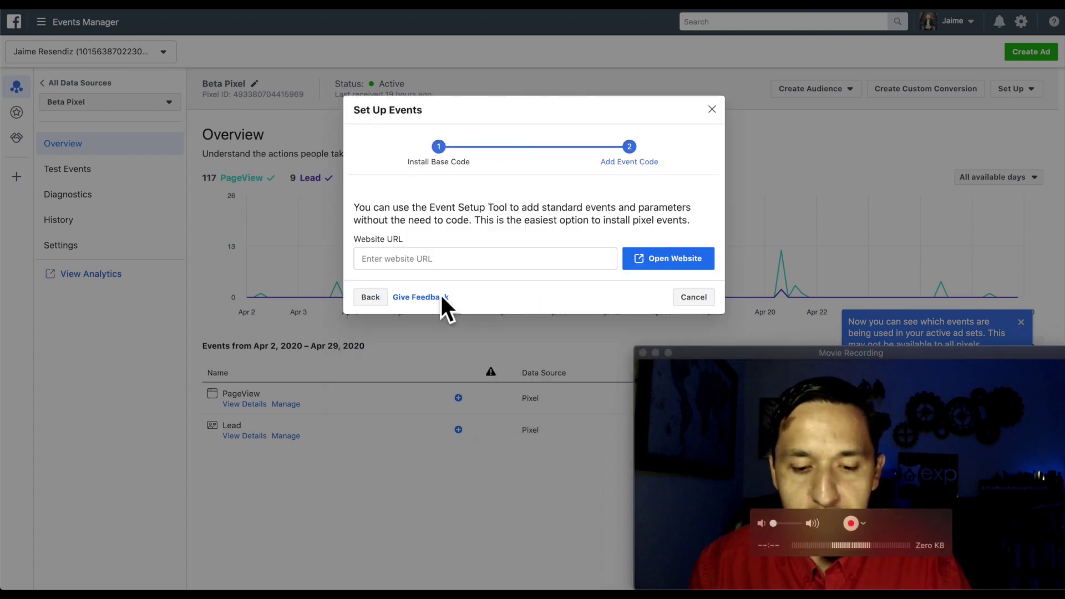
click(477, 295)
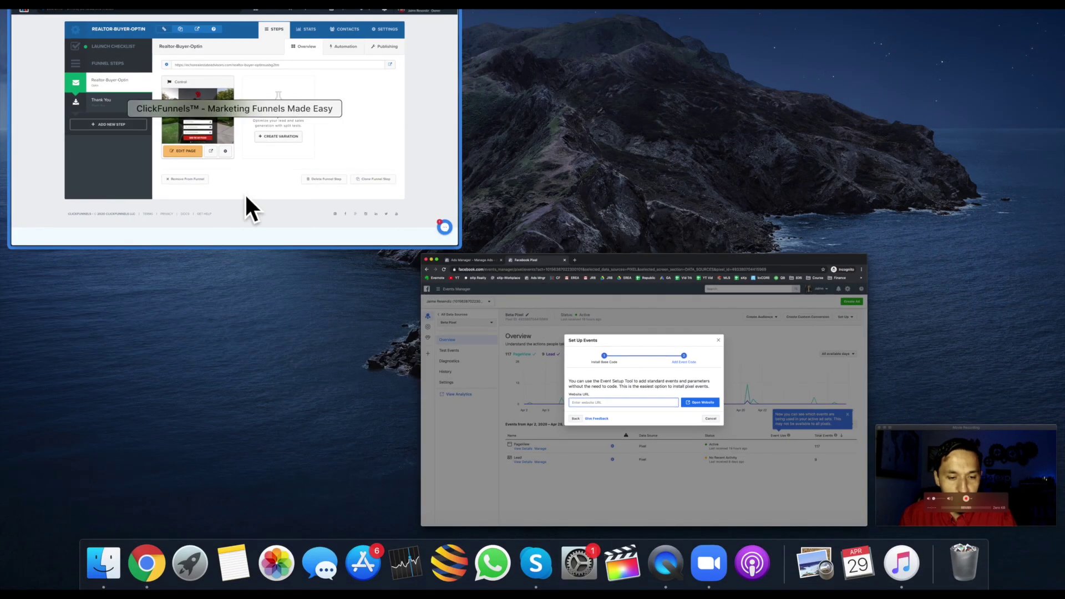
click(245, 193)
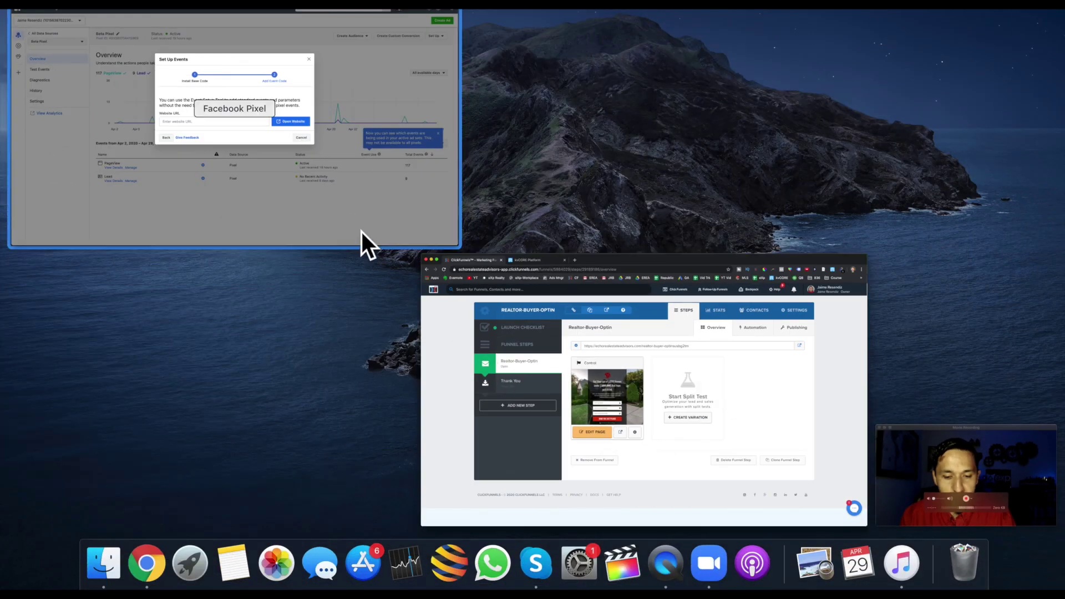
click(282, 185)
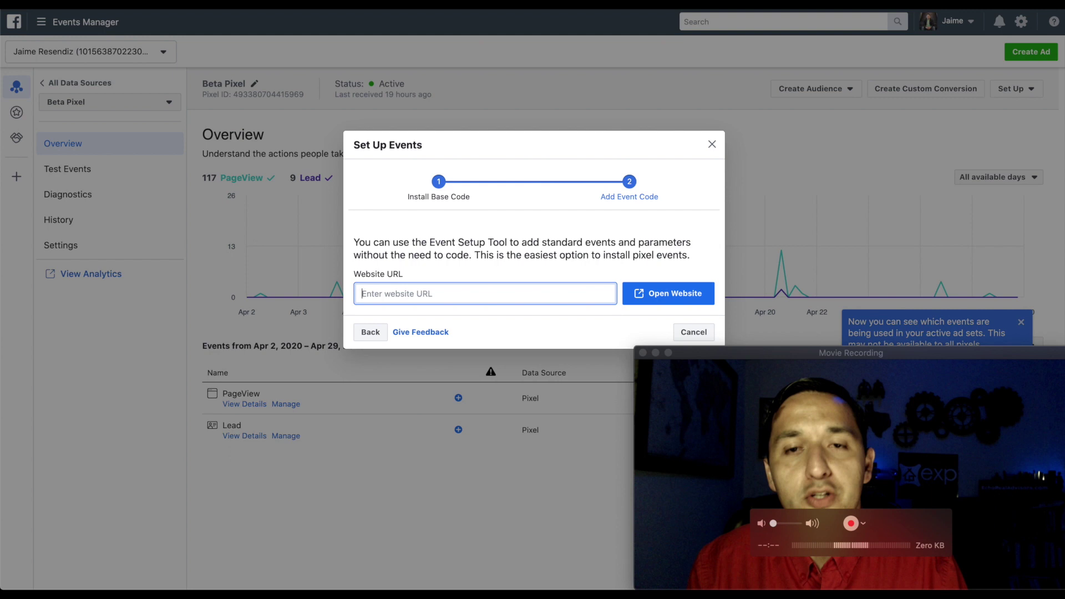
click(710, 144)
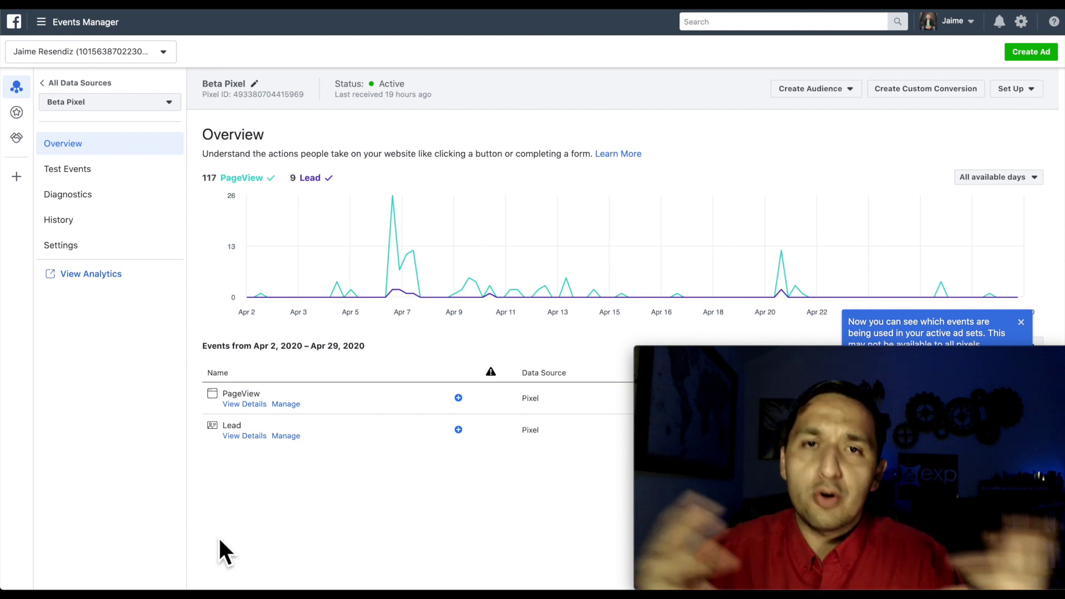
Go to Custom Conversions and start creating a new custom conversion.
click(58, 23)
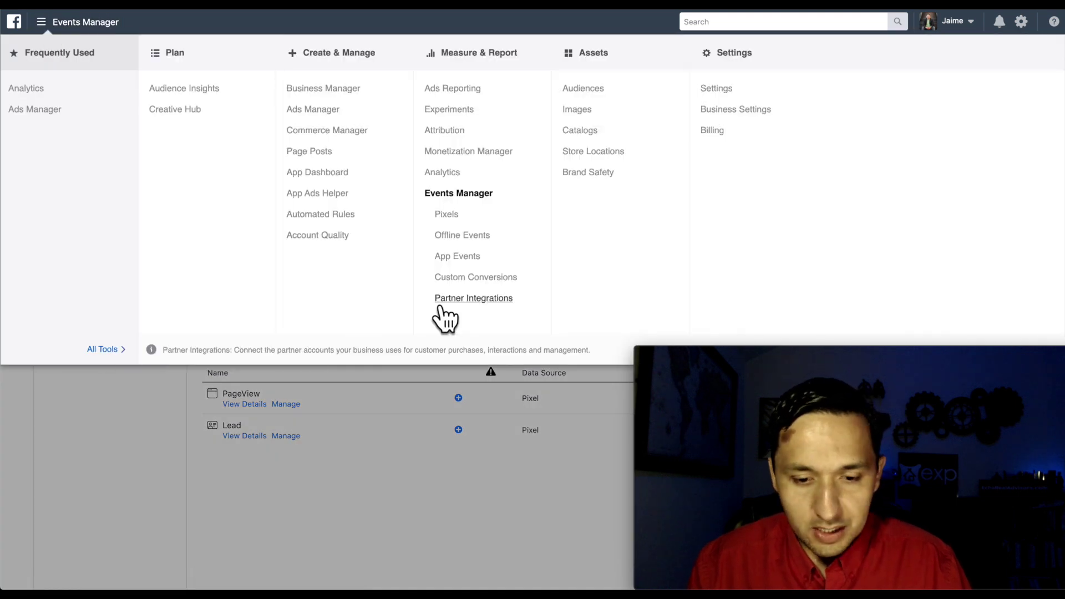
click(496, 280)
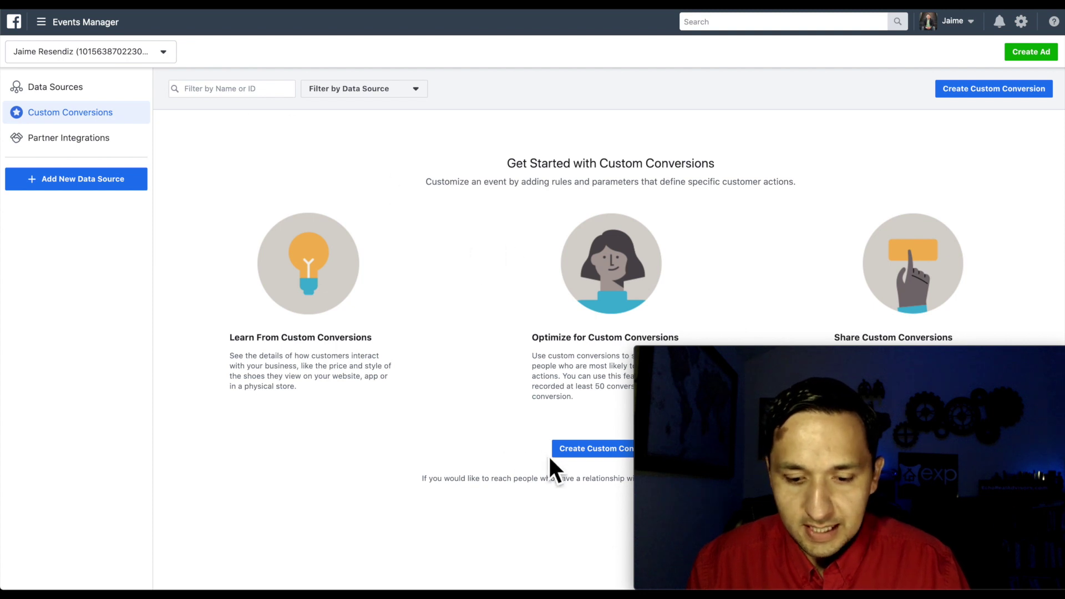
click(571, 459)
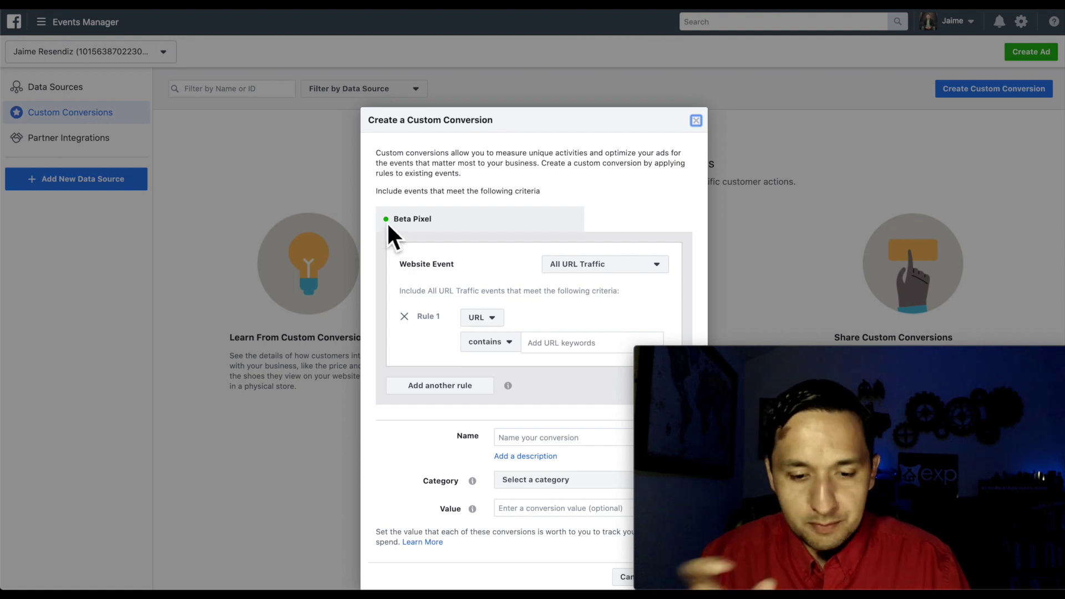
scroll(554, 232, down, 1)
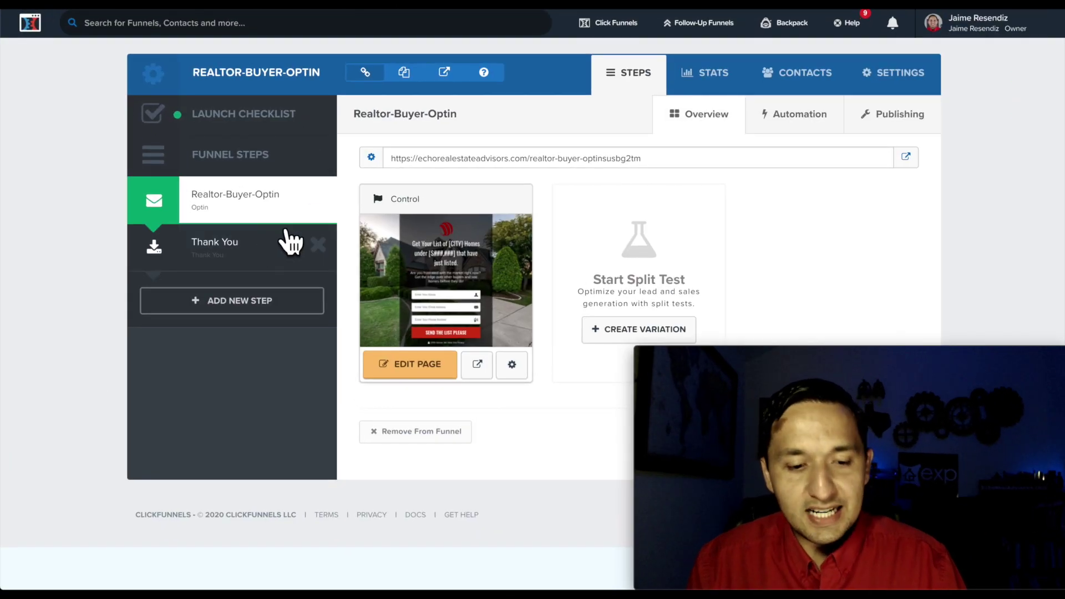
Open the Thank You step and select its full URL ending in /realtor-buyer-optin-thank-you.
click(255, 253)
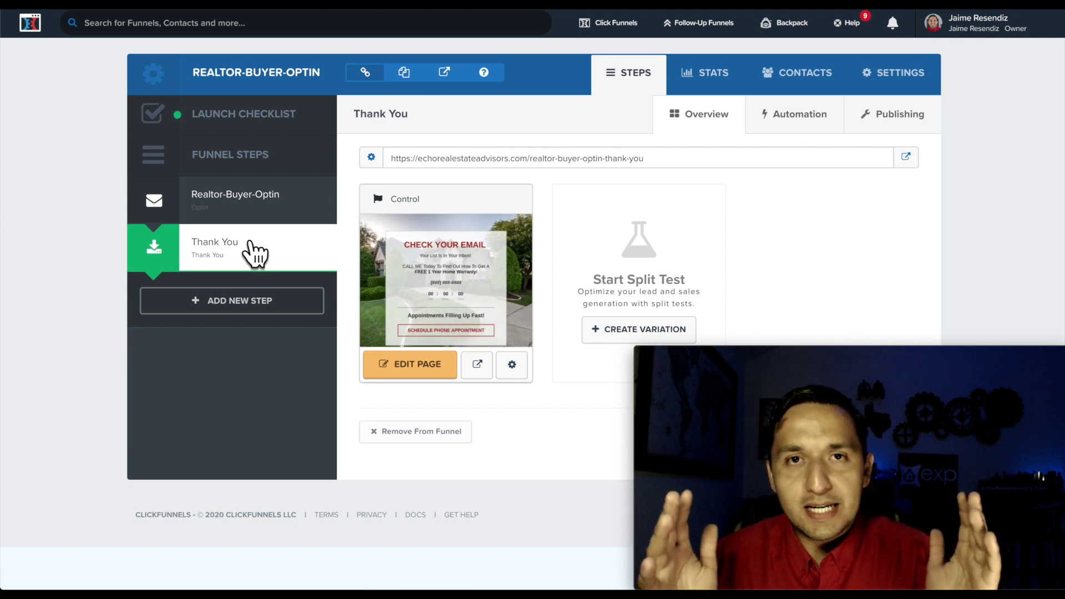
click(514, 167)
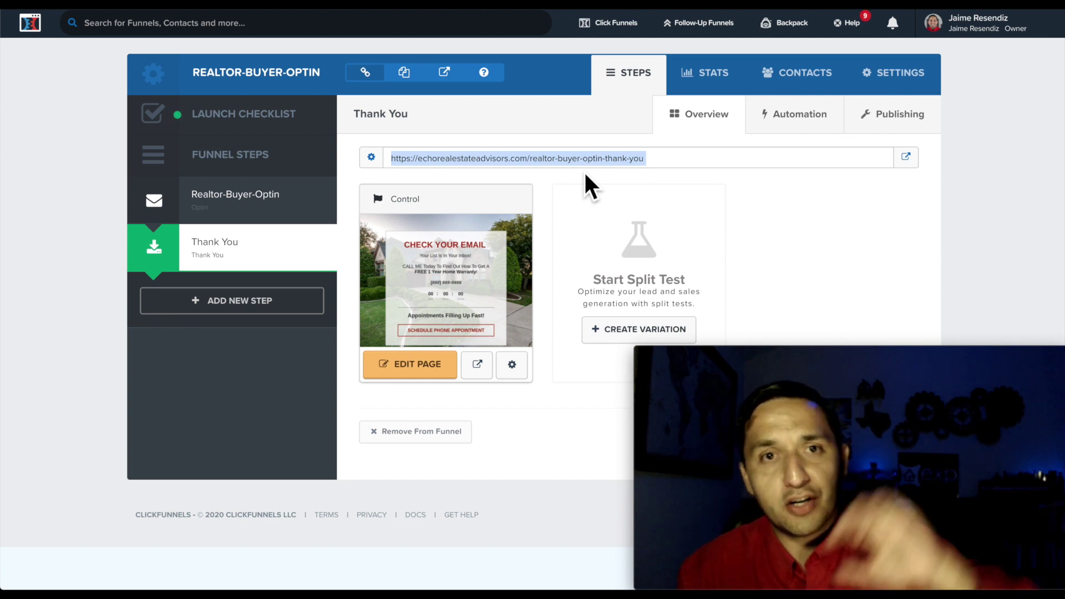
click(204, 208)
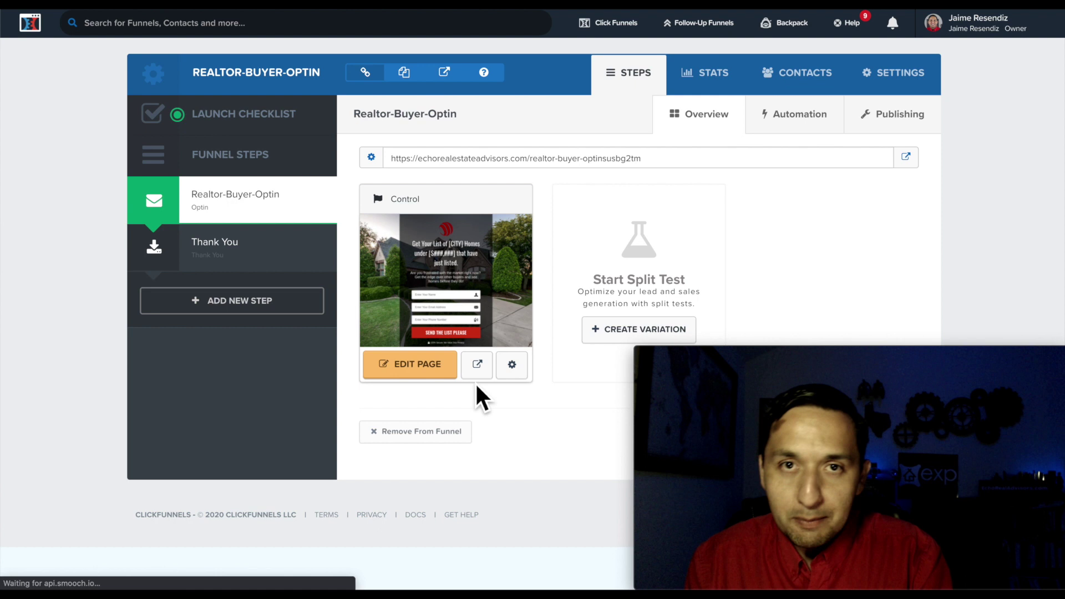
click(257, 261)
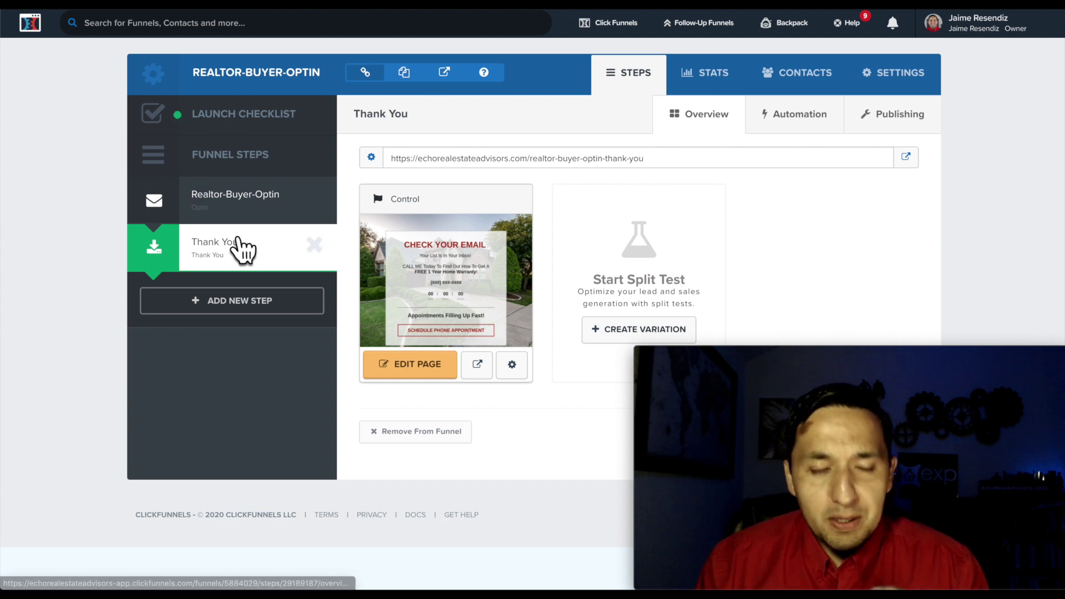
click(203, 204)
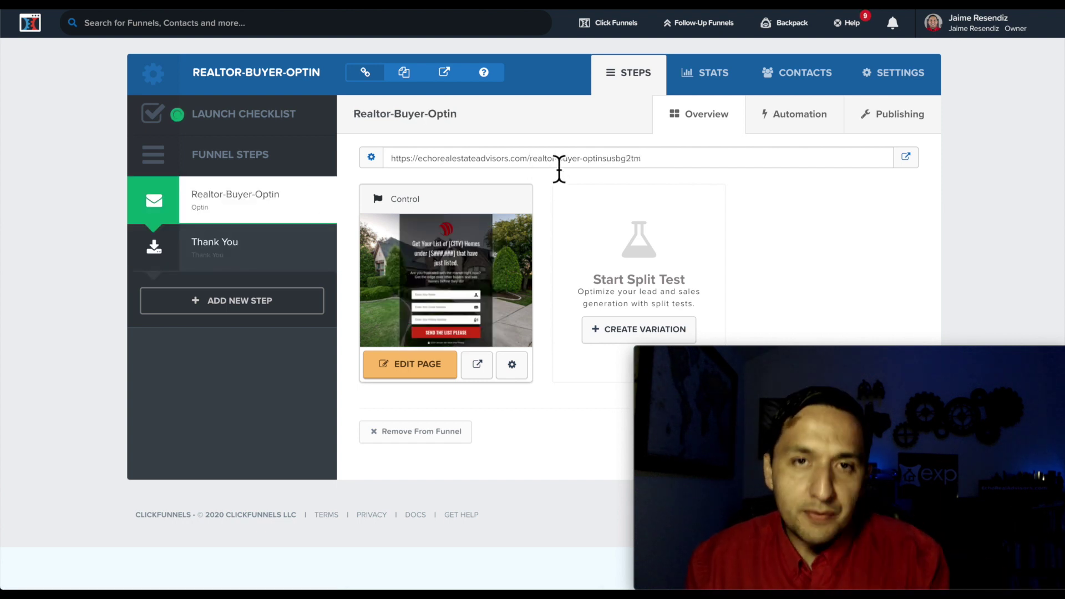
click(187, 258)
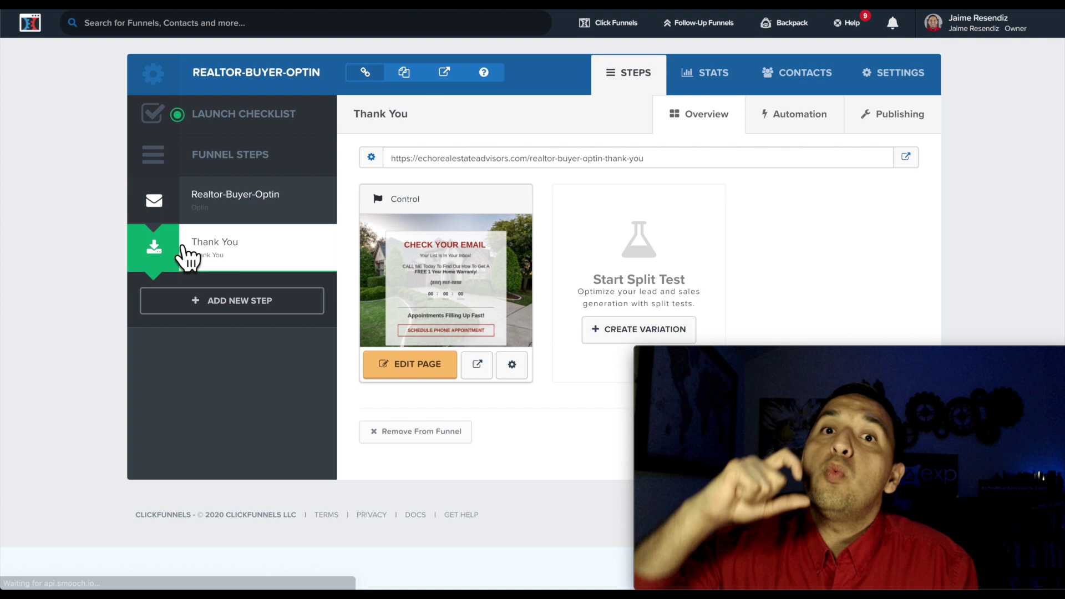
double_click(481, 159)
click(646, 159)
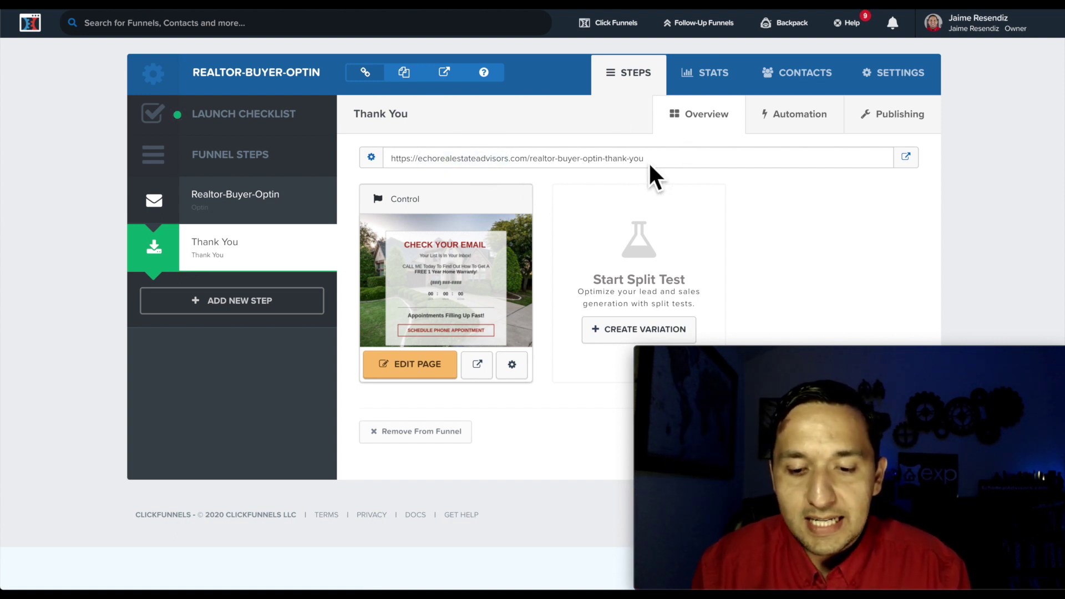
drag(648, 162, 392, 165)
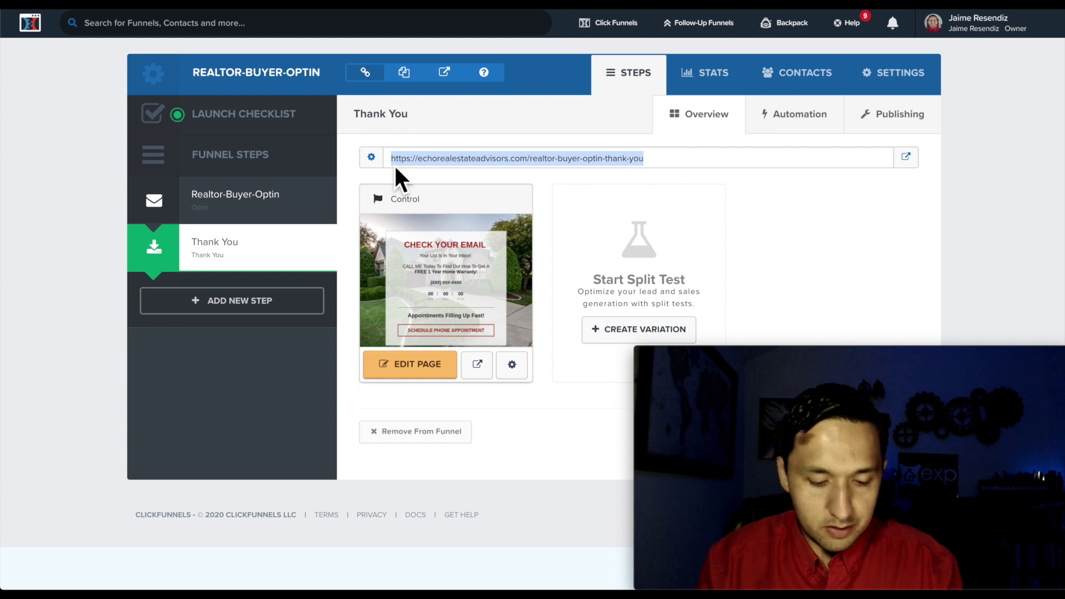
Set the custom conversion rule to URL contains the Thank You page address.
key(ctrl+Up)
click(405, 191)
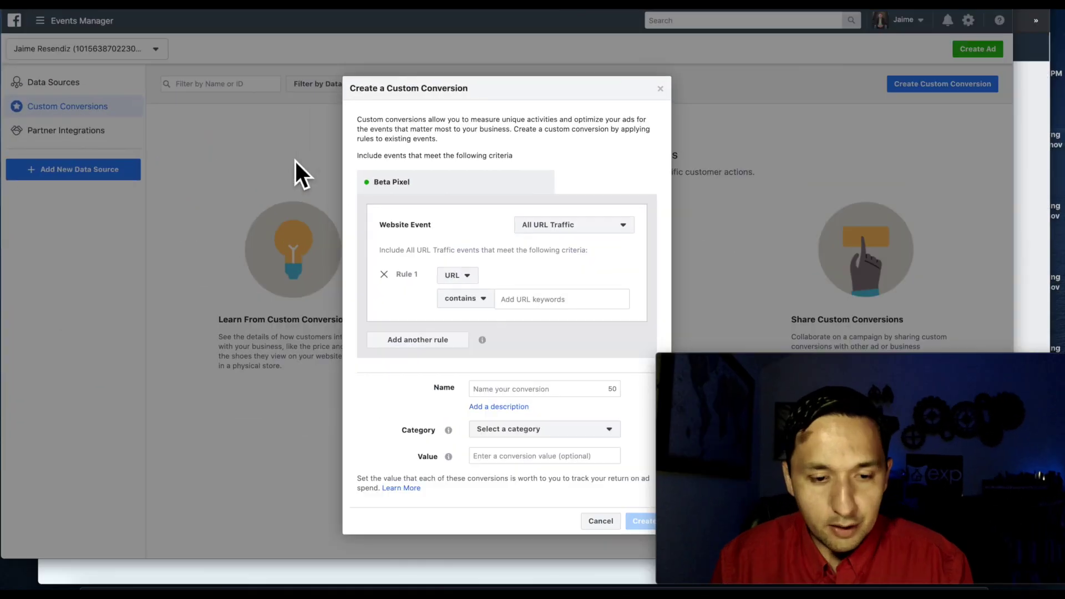
key(super+v)
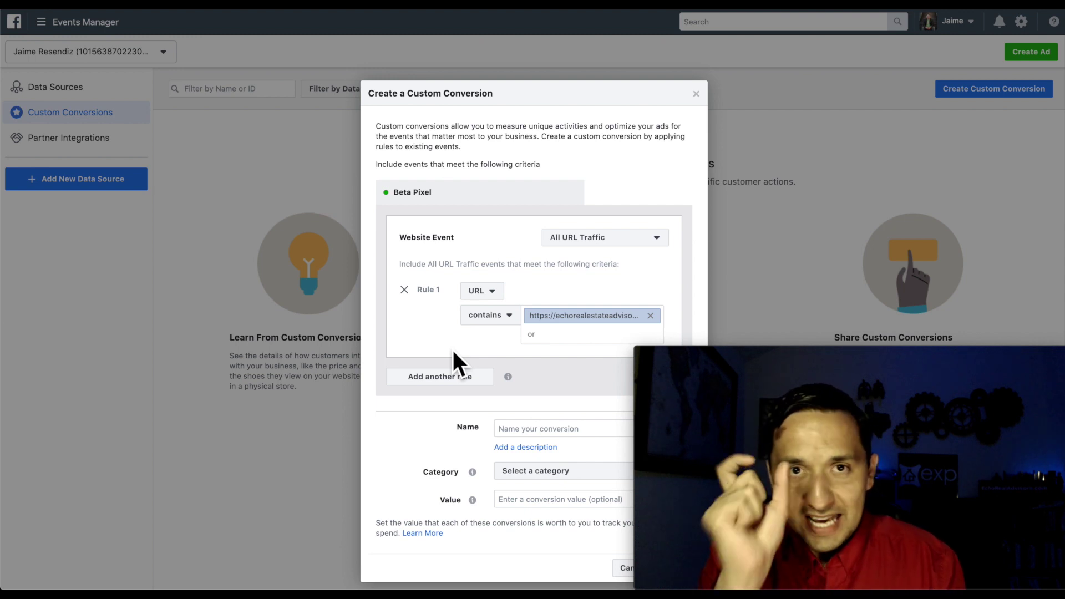
scroll(452, 347, down, 1)
Name the conversion Buyer Lead Conversion - Beta Pixel.
click(534, 417)
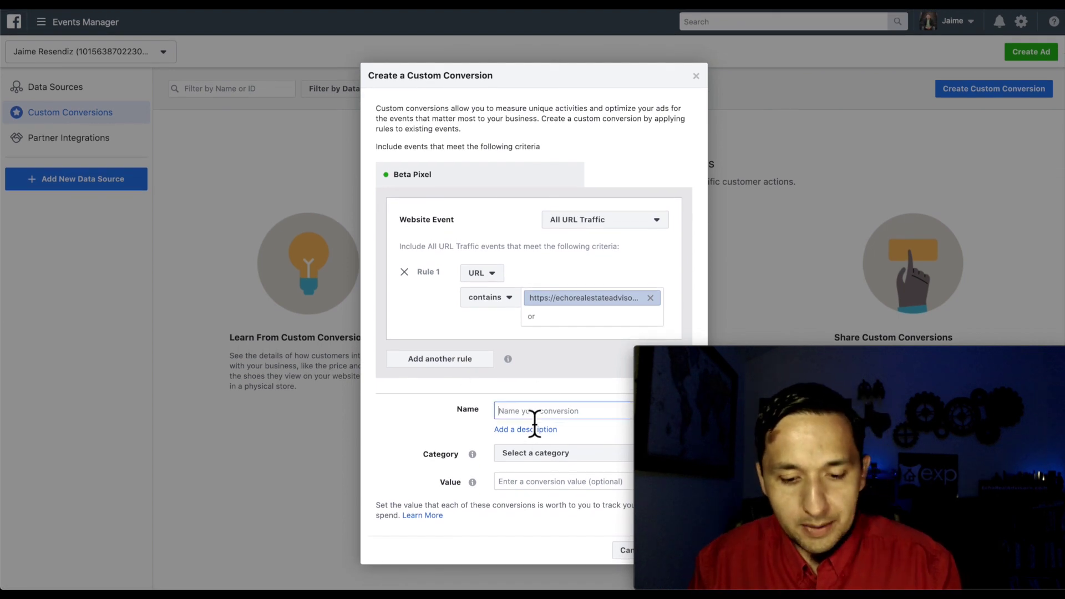
text(T)
key(BackSpace)
text(Buyer )
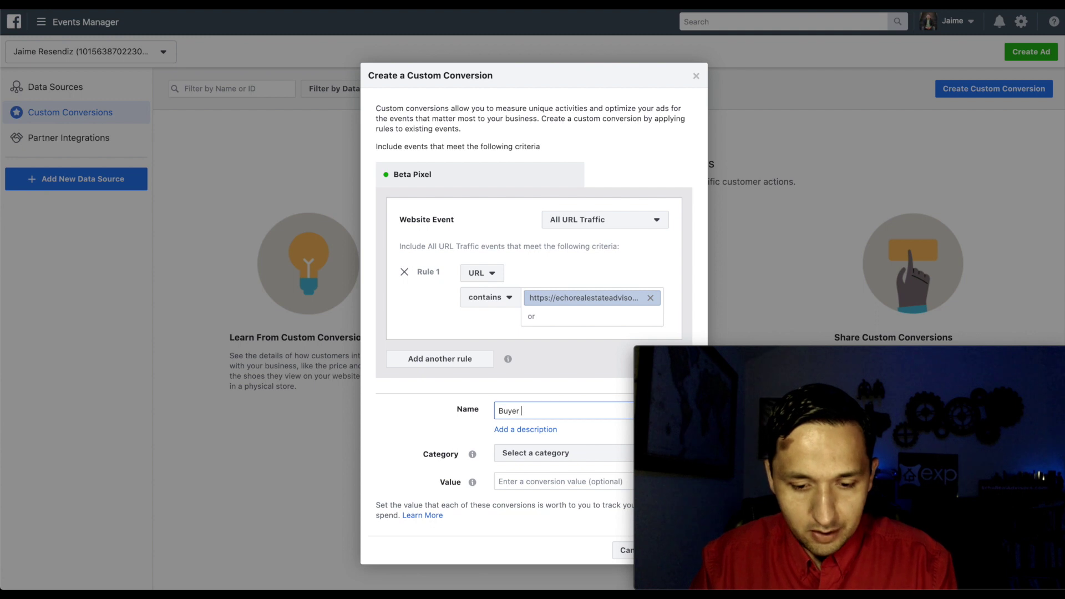
text(Lead Conversion - Beta Pixel)
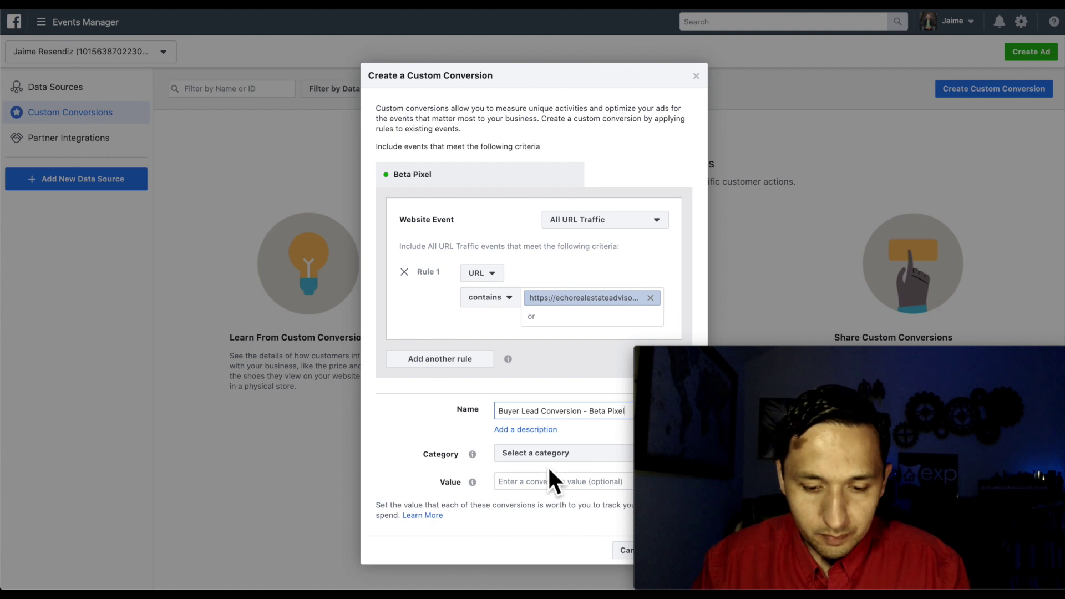
Set the conversion category to Lead and its value to $1.00.
click(555, 454)
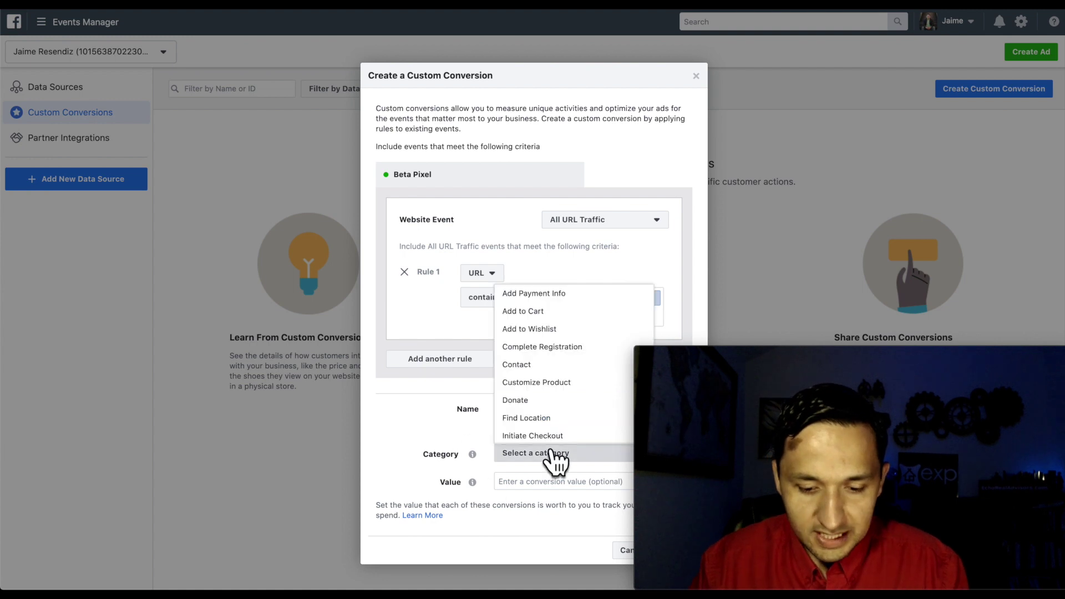
scroll(552, 395, down, 3)
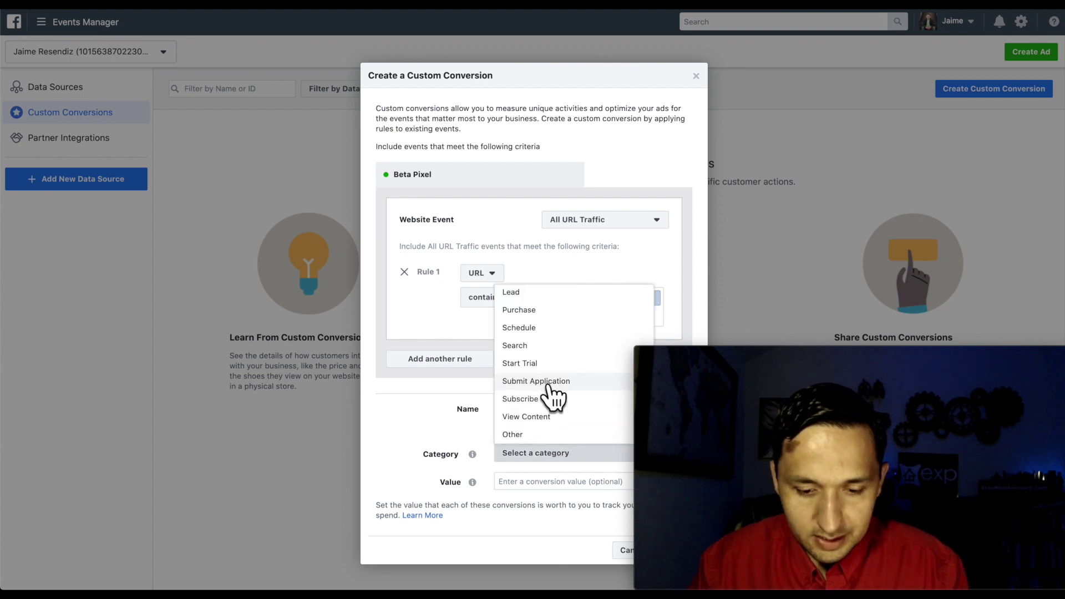
click(522, 293)
click(524, 481)
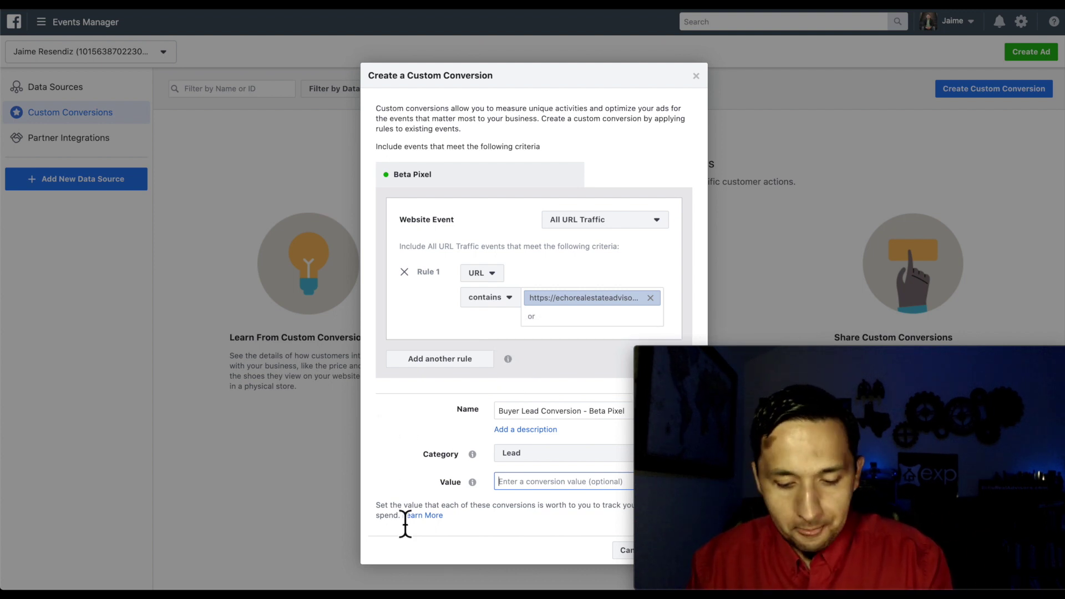
text(1)
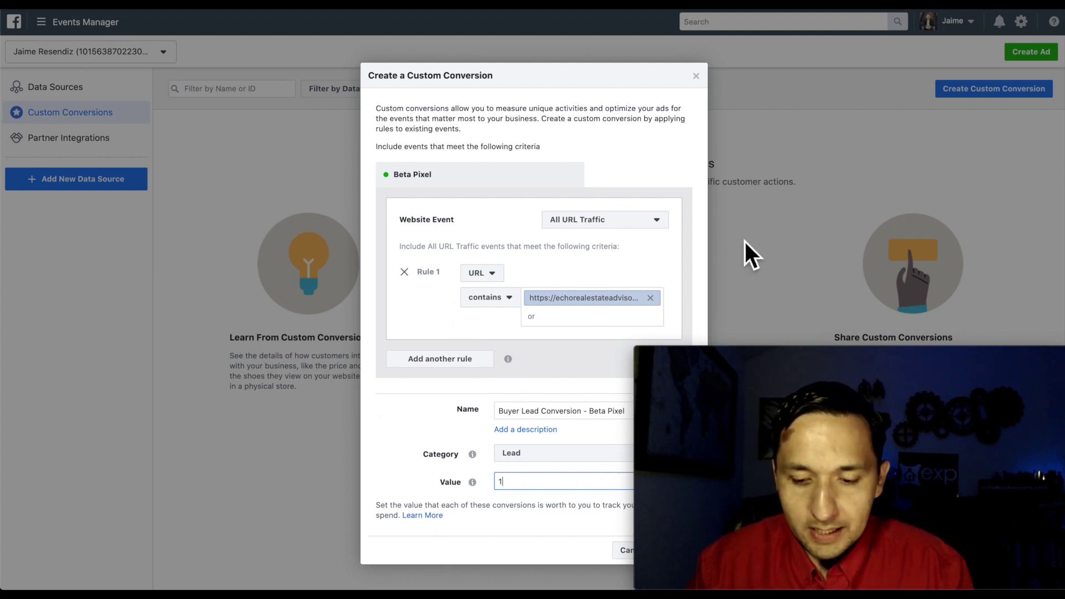
drag(796, 350, 792, 258)
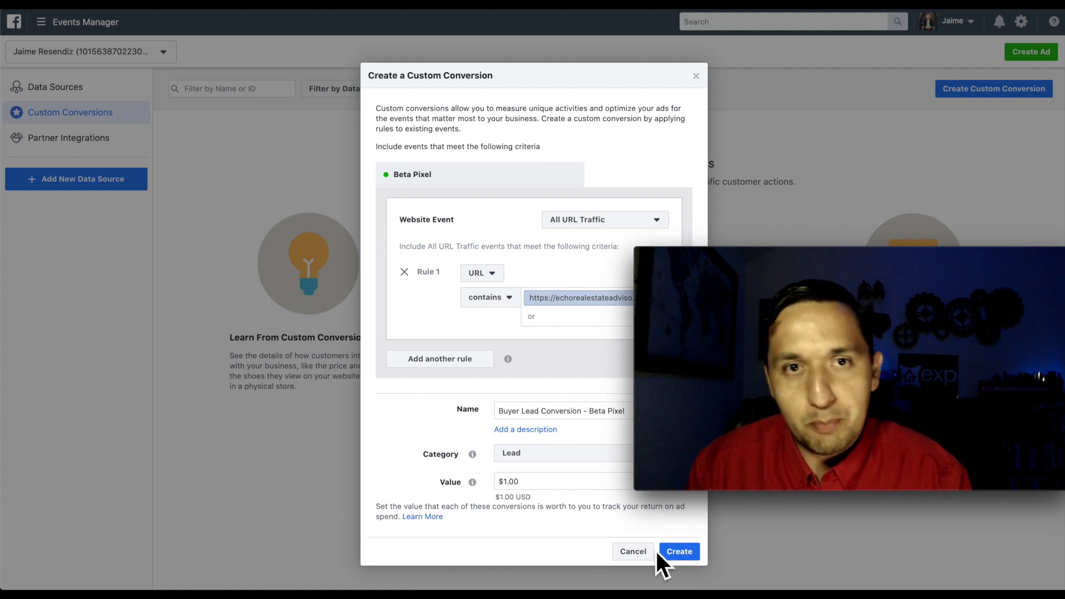
click(577, 482)
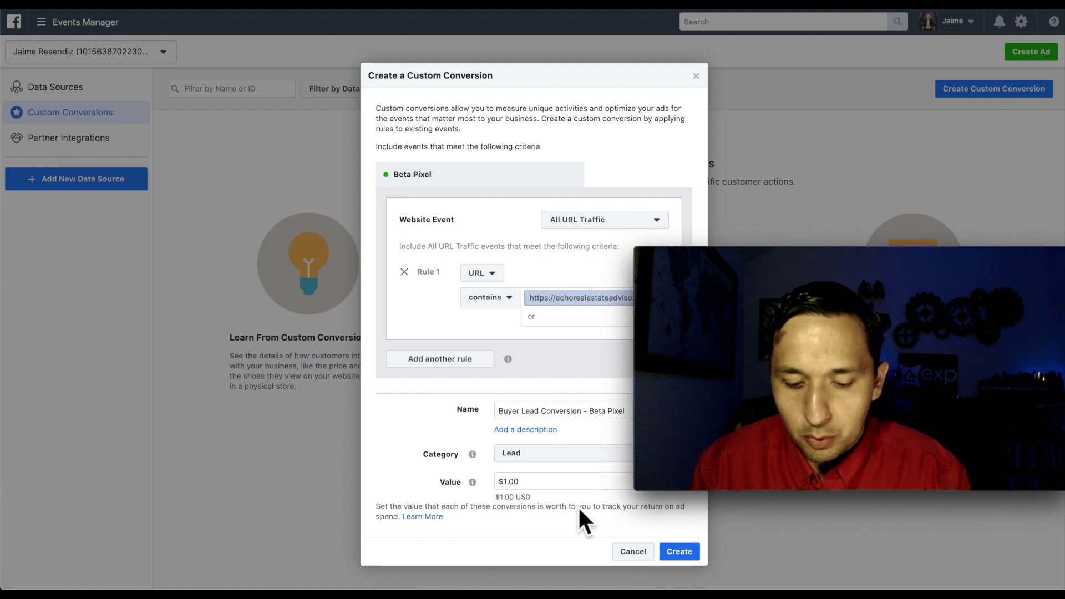
Create Buyer Lead Conversion - Beta Pixel and view its overview showing No Activity Yet.
click(690, 551)
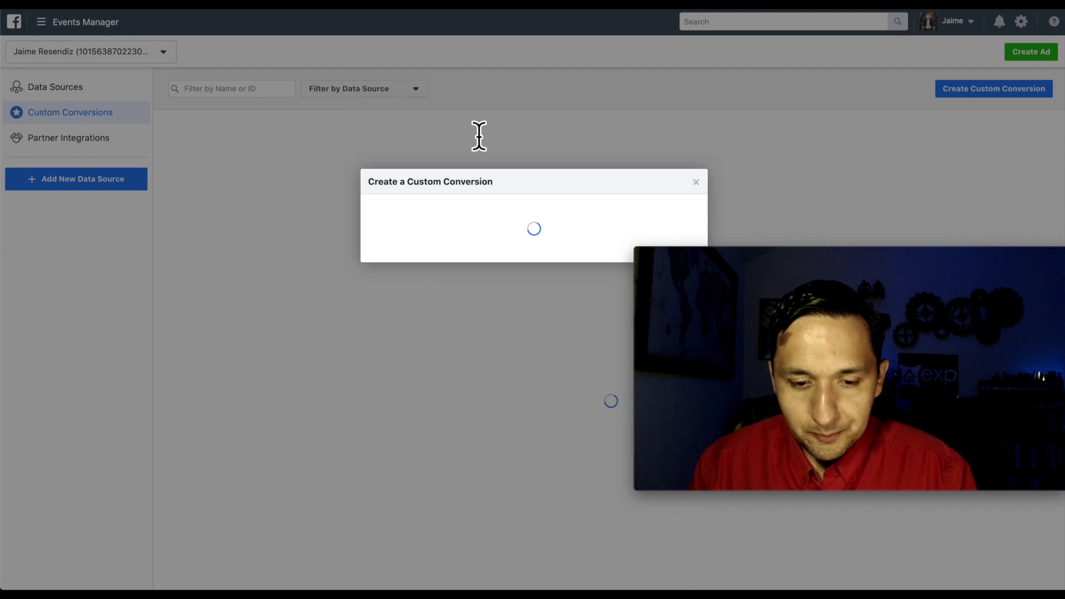
drag(899, 256, 901, 351)
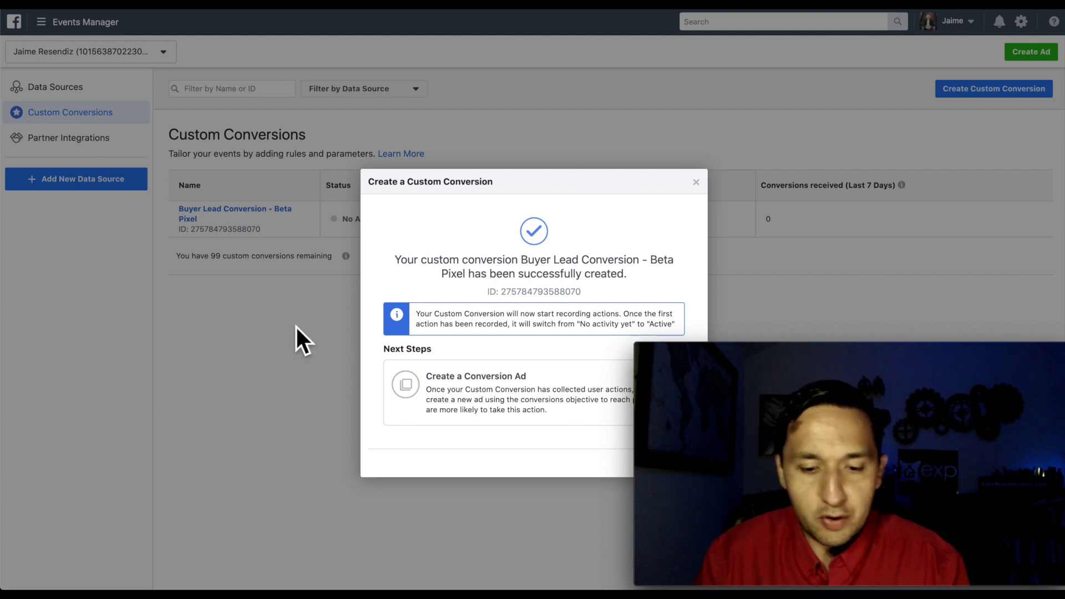
drag(809, 360, 814, 192)
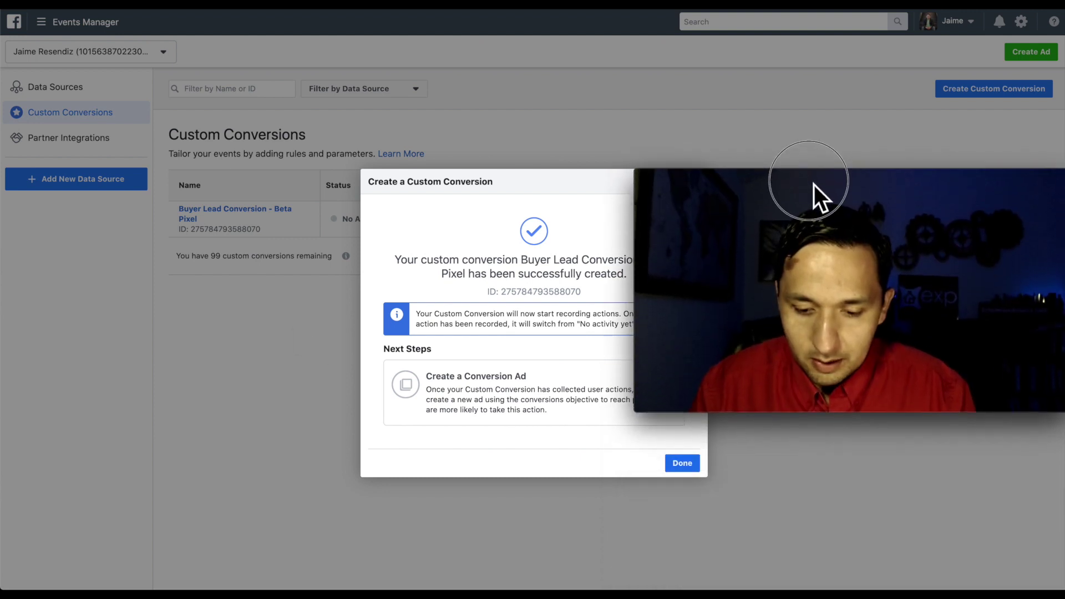
click(685, 465)
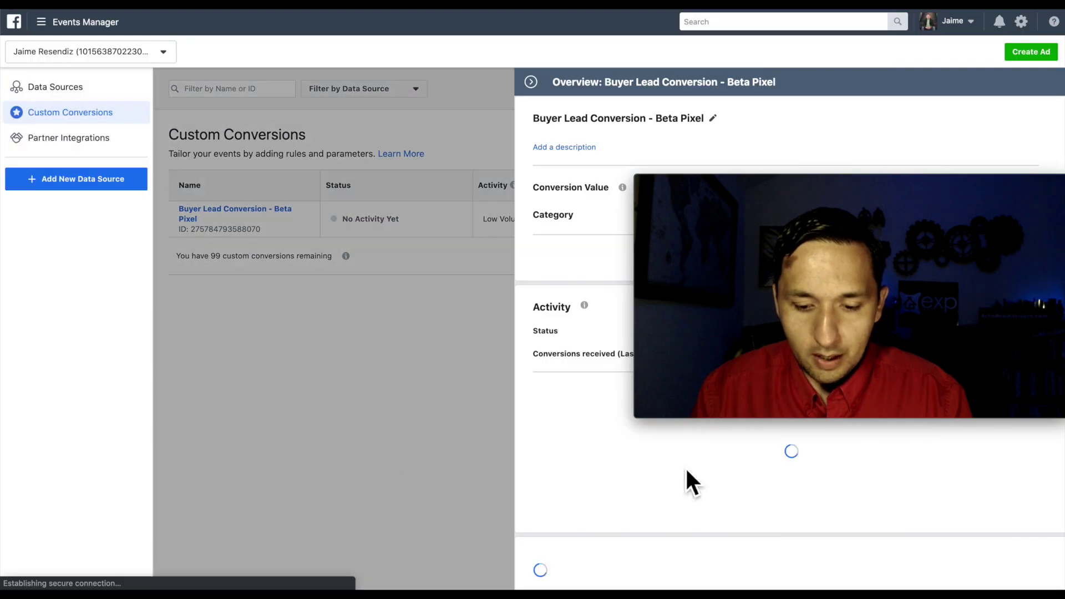
drag(863, 183, 866, 367)
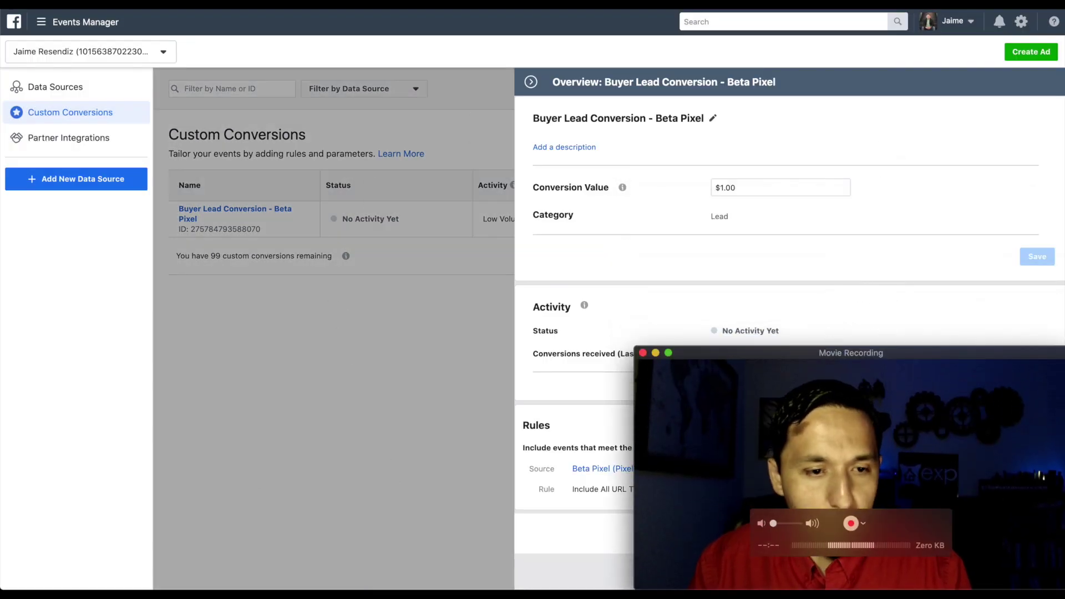
key(ctrl+Up)
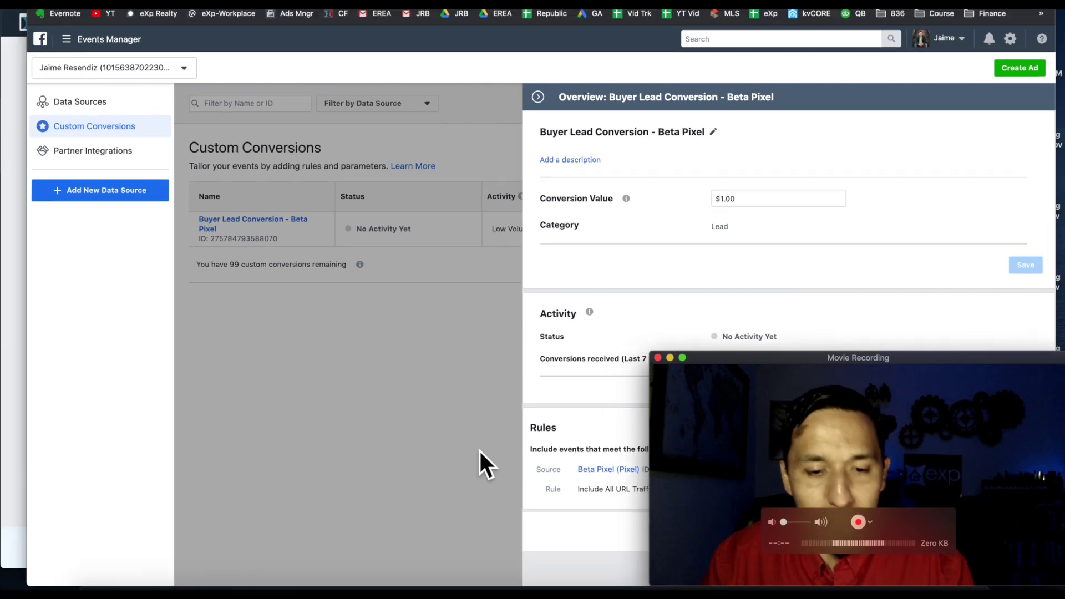
Bring the ClickFunnels window forward, then show the Events Manager tools list with Ads Manager.
click(301, 230)
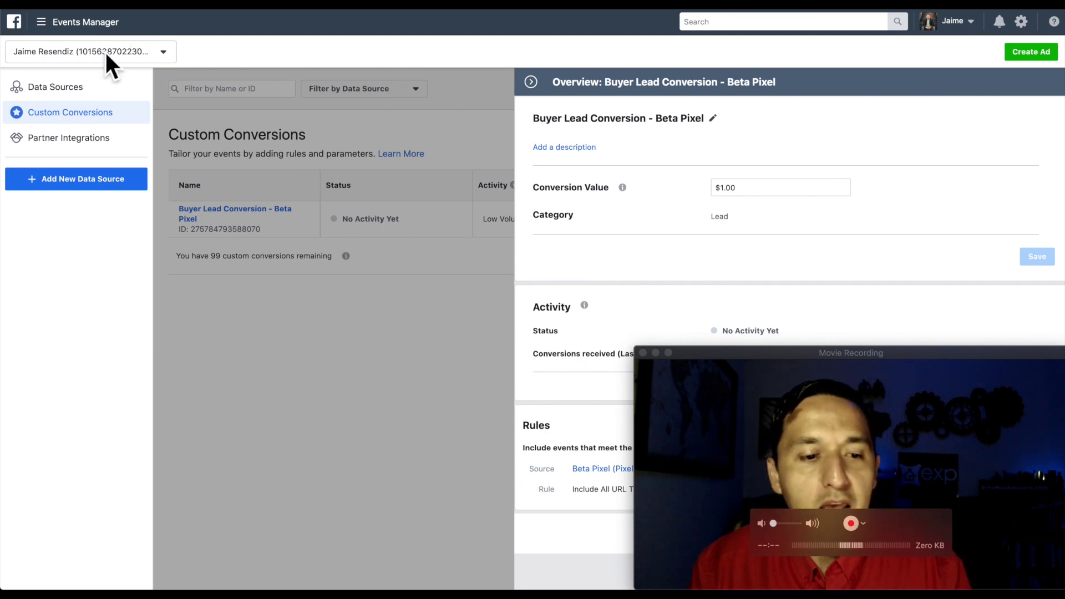
click(81, 22)
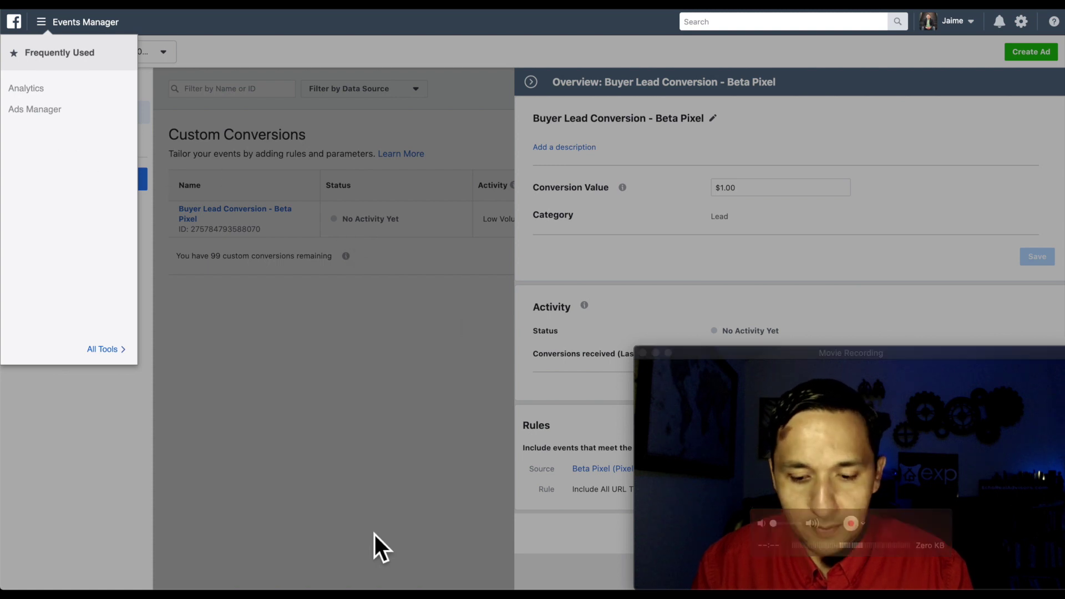
Go to Ads Manager and create a new campaign using the Conversions objective.
click(37, 111)
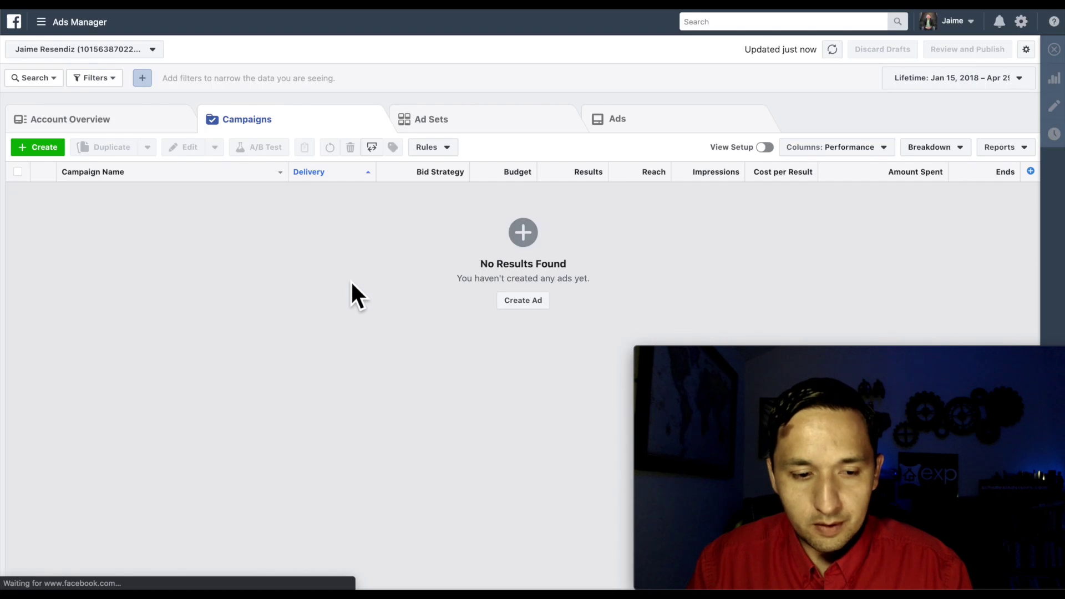
click(35, 147)
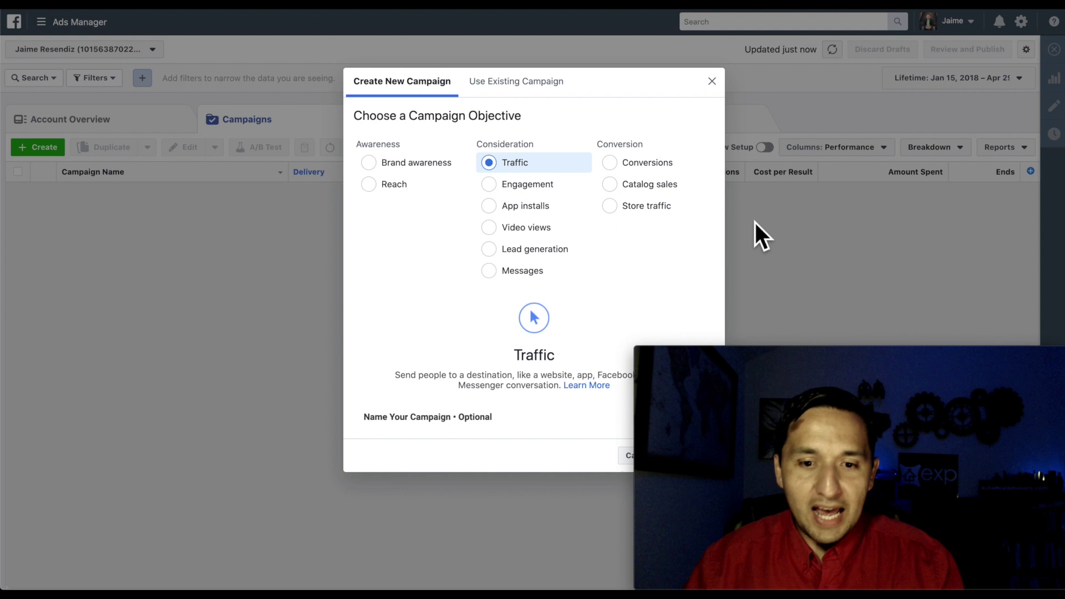
click(613, 167)
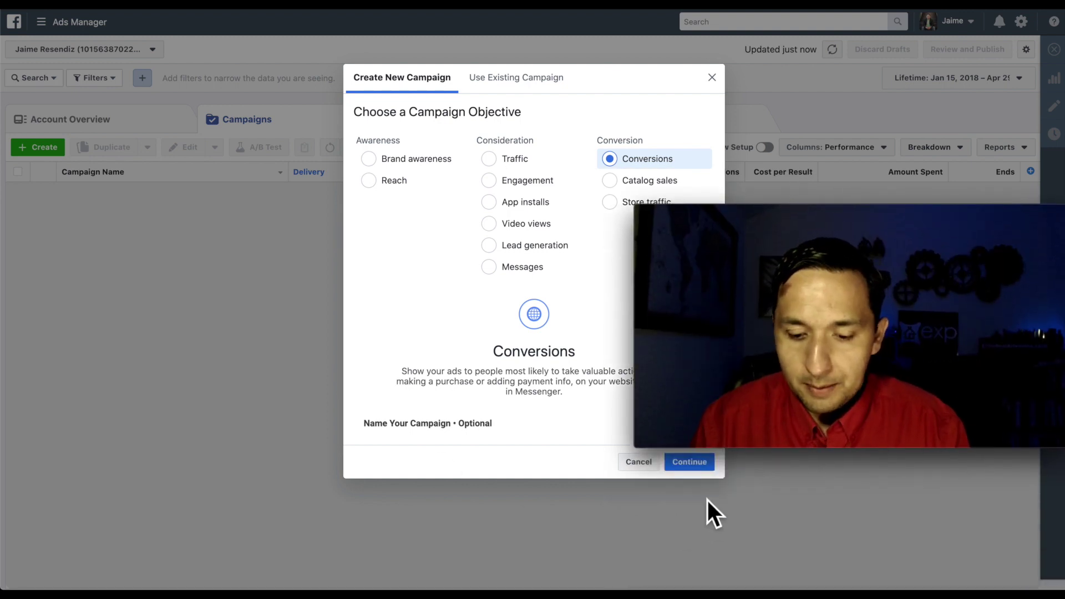
click(686, 465)
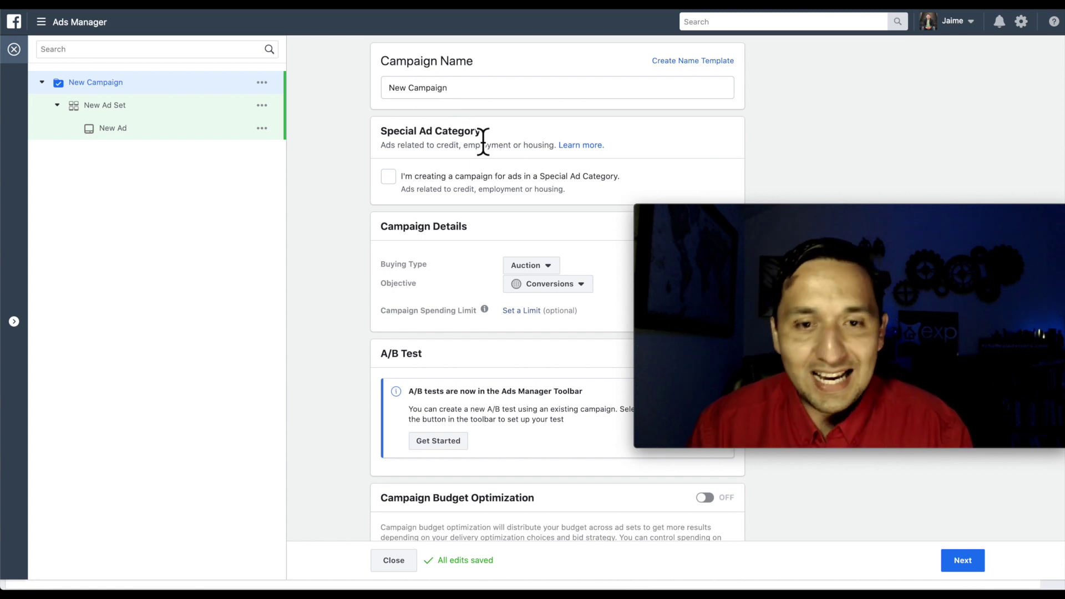
Tick Special Ad Category with Housing as the category, then continue to the ad set.
scroll(483, 141, down, 1)
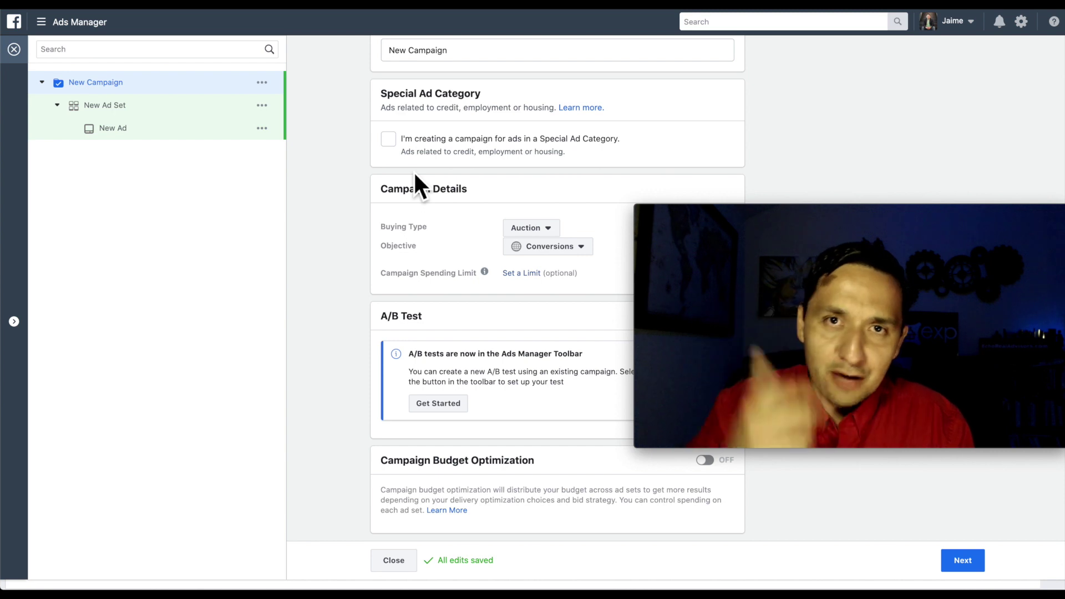
click(388, 141)
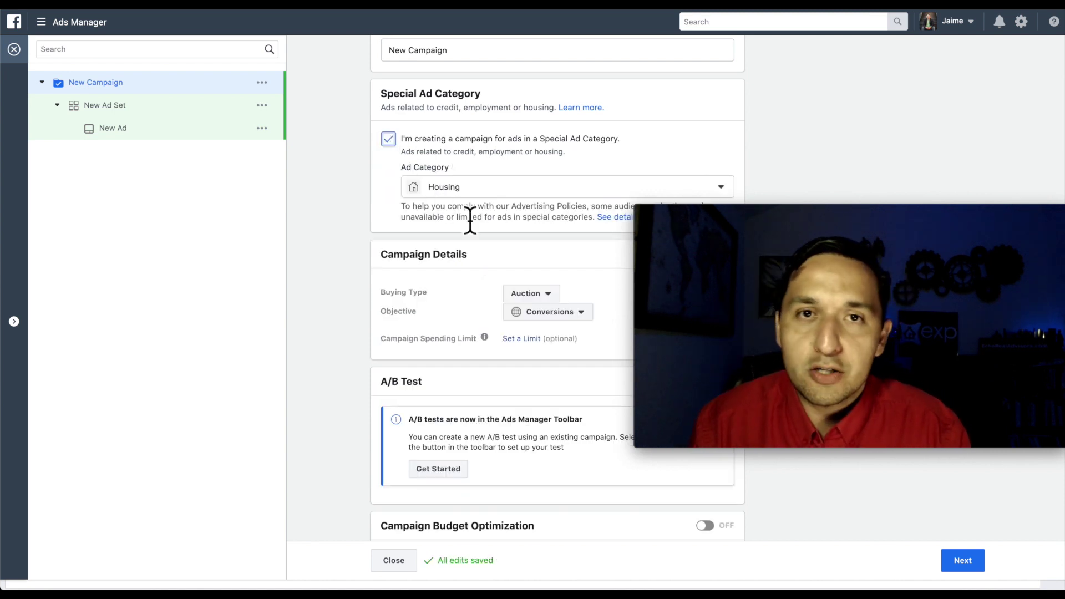
scroll(469, 219, down, 1)
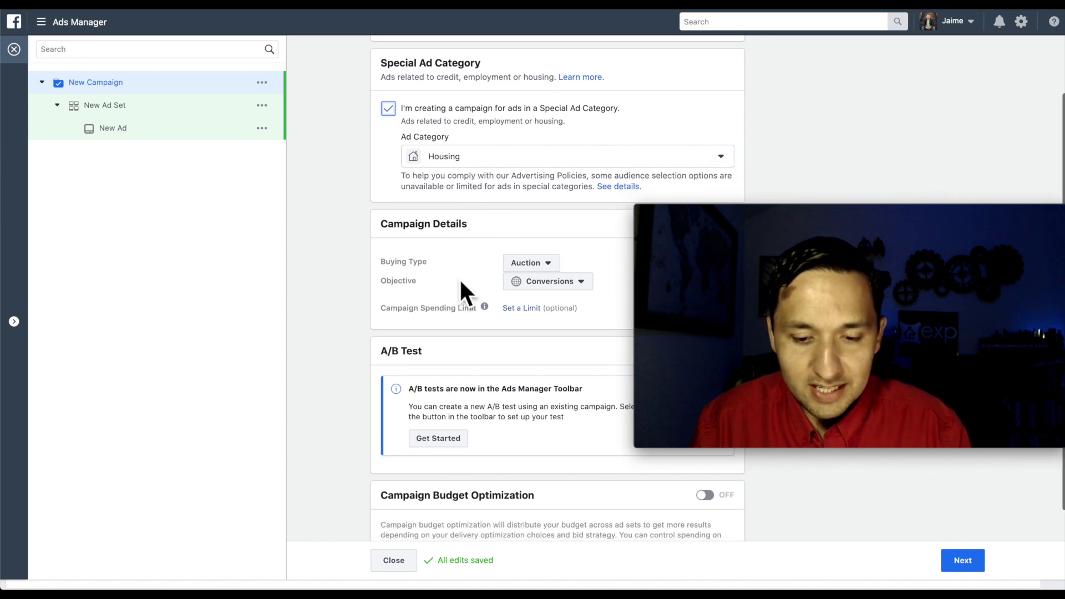
scroll(459, 278, down, 1)
mouse_move(491, 252)
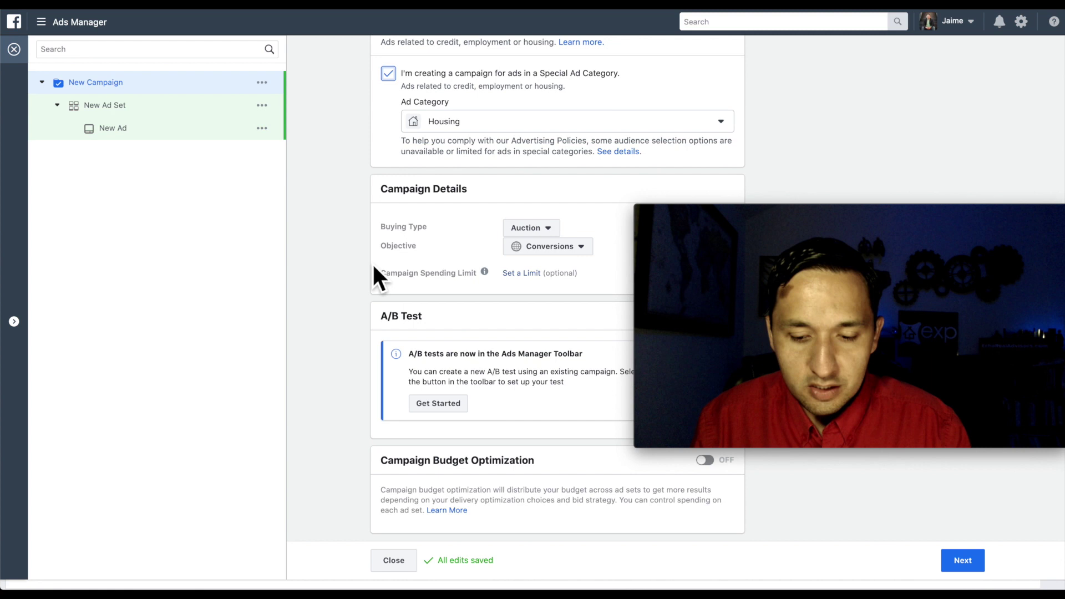
drag(866, 217, 862, 72)
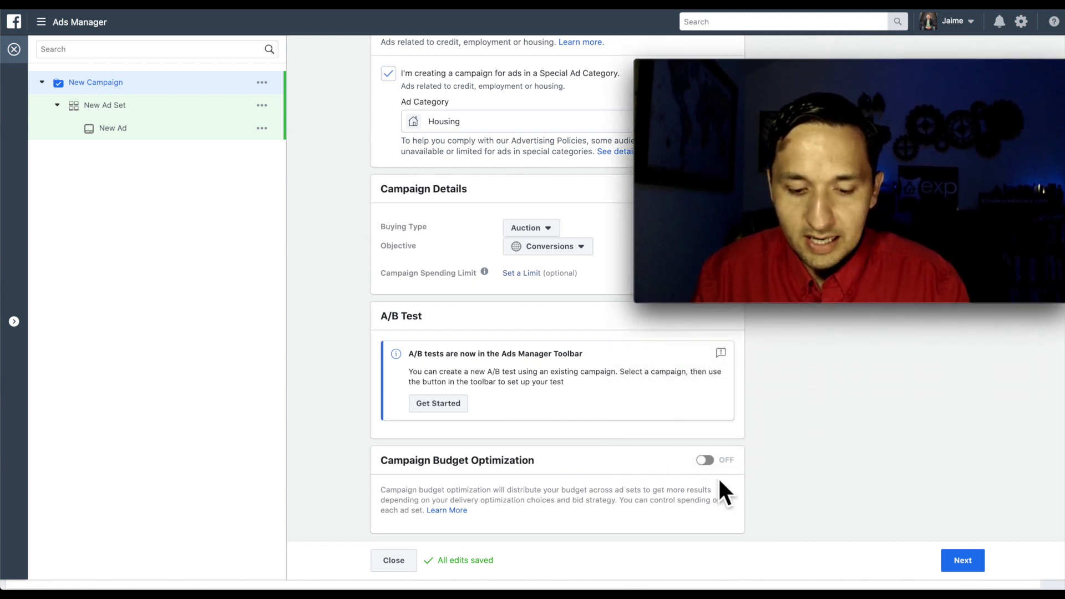
click(962, 561)
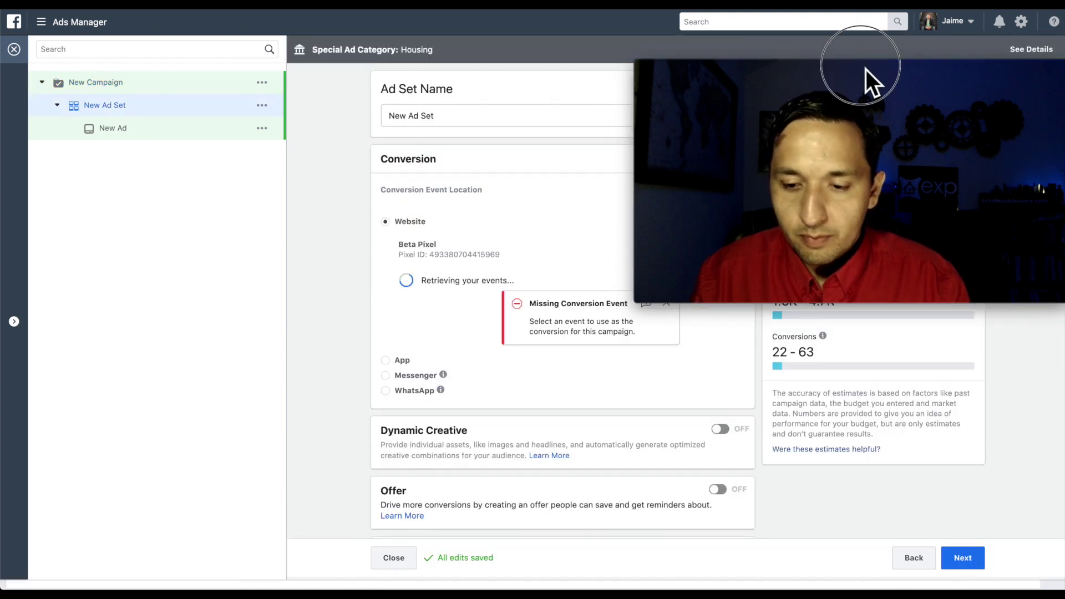
Choose Buyer Lead Conversion - Beta Pixel as the ad set's conversion event under Beta Pixel.
drag(867, 69, 861, 165)
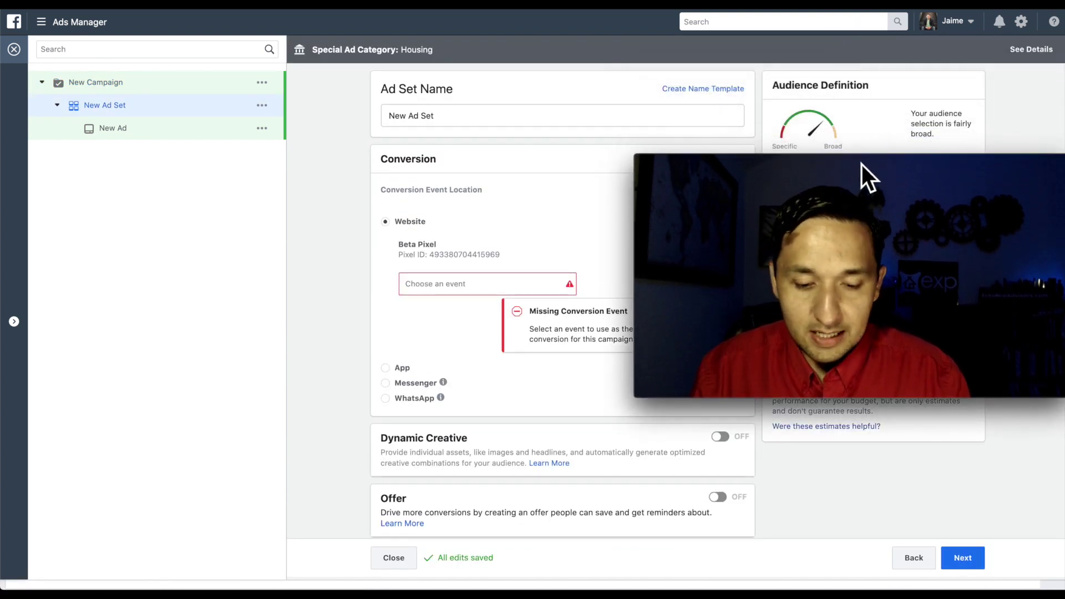
click(448, 287)
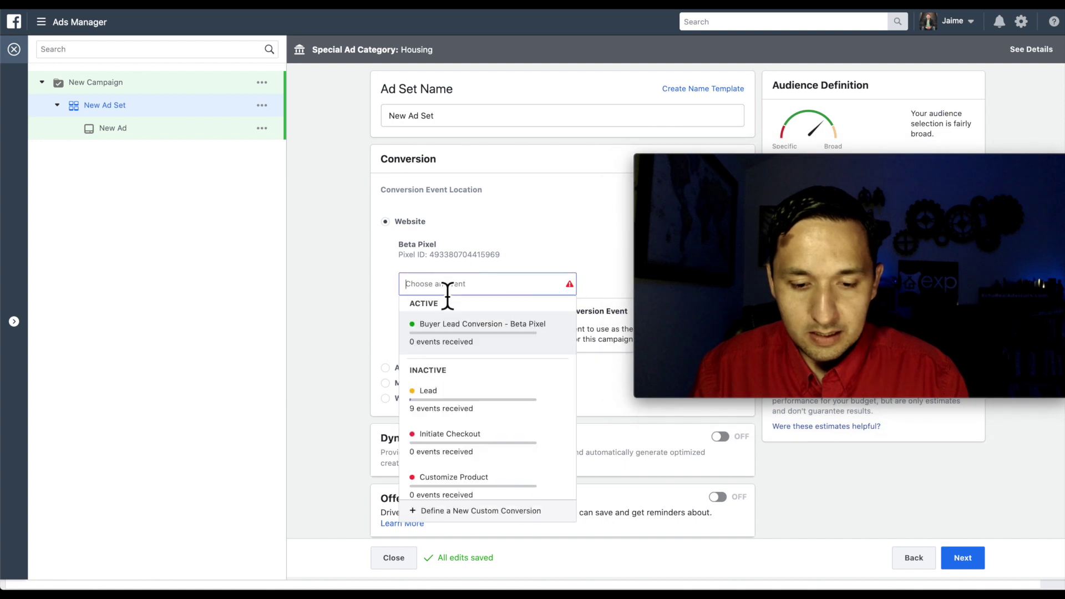
click(455, 348)
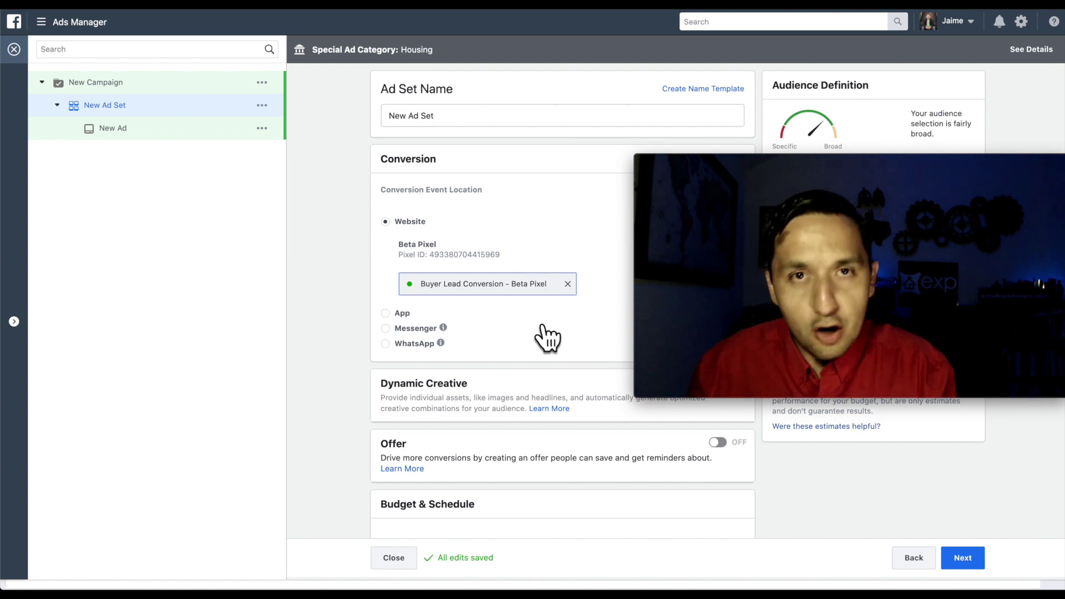
scroll(543, 326, down, 4)
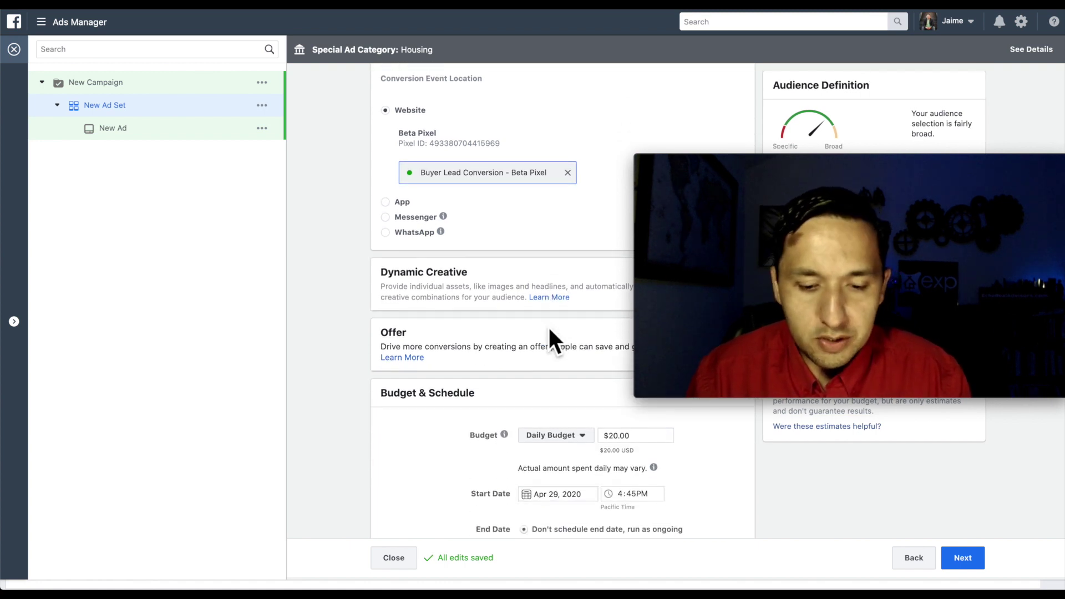
scroll(548, 325, up, 2)
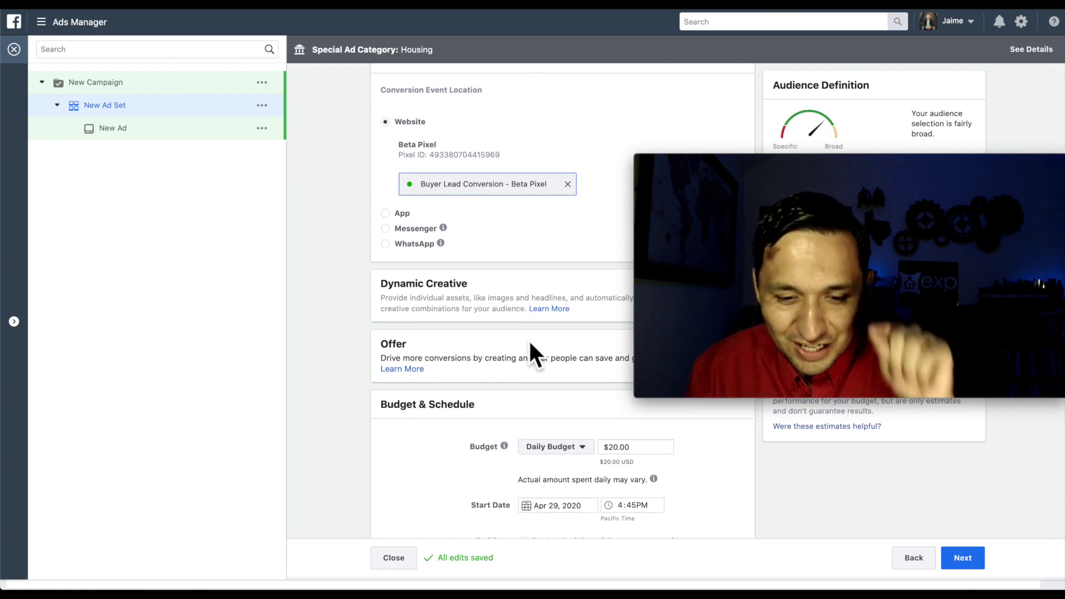
scroll(530, 344, down, 3)
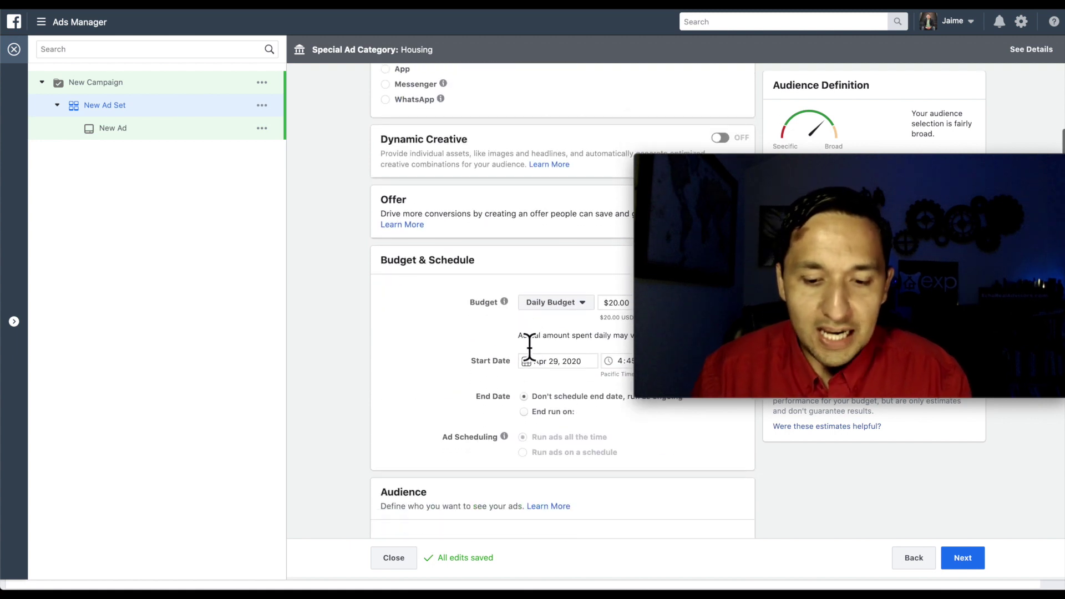
scroll(529, 344, down, 3)
scroll(481, 189, up, 2)
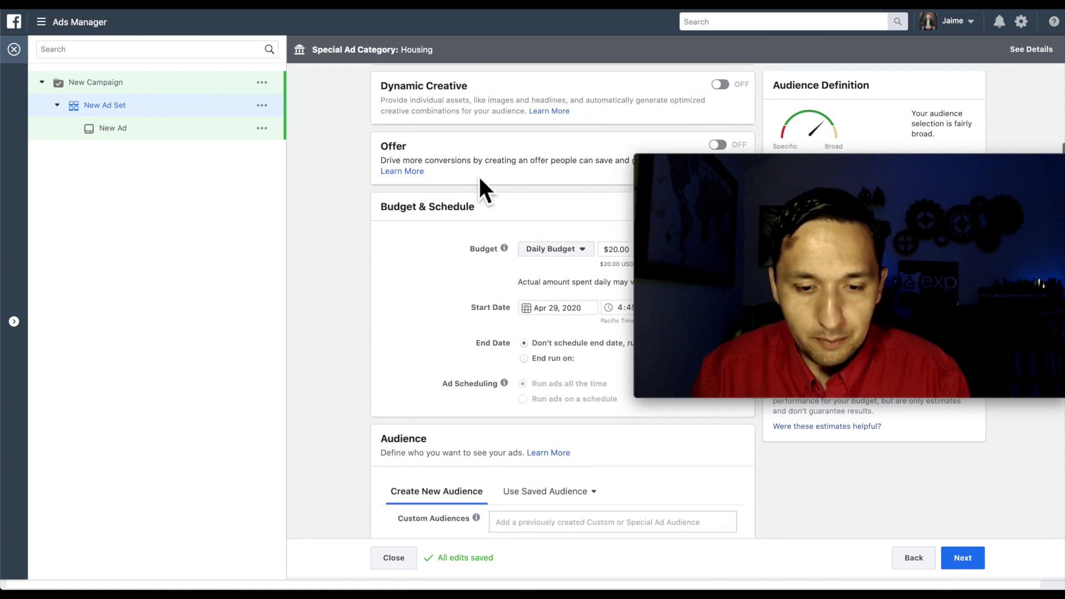
scroll(465, 327, down, 4)
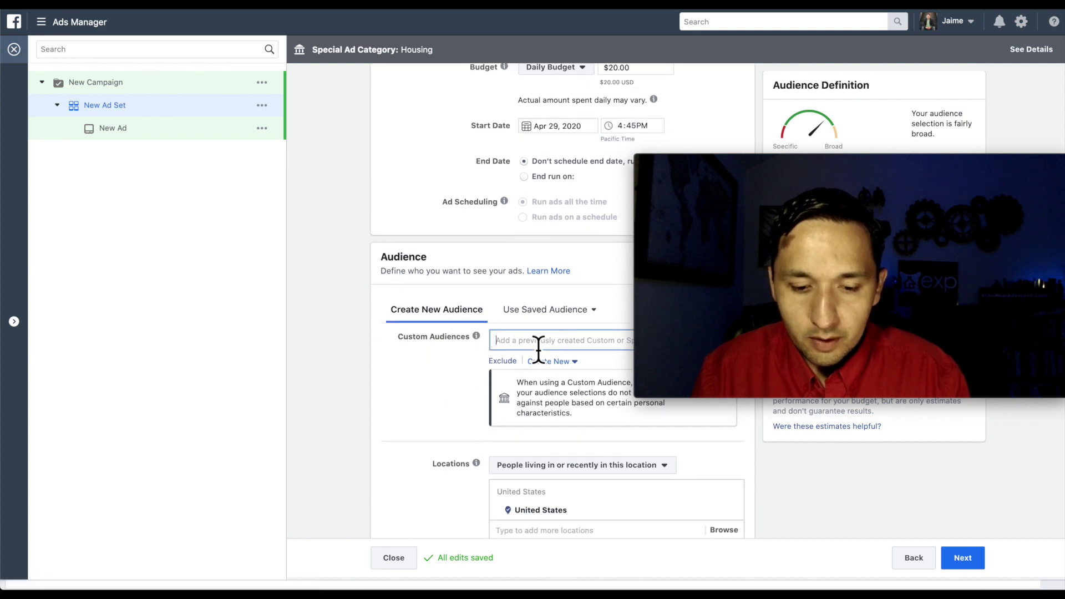
click(538, 341)
scroll(397, 392, down, 3)
click(397, 388)
scroll(397, 385, down, 2)
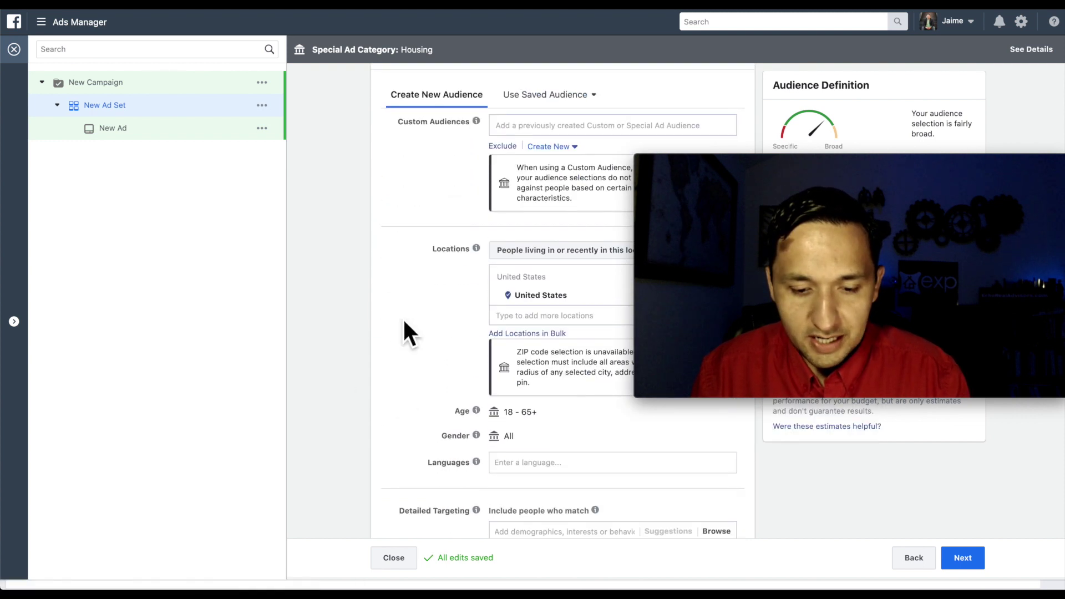
Set the location to Dallas, Texas, reaching only people living in this location.
click(522, 305)
text(dal)
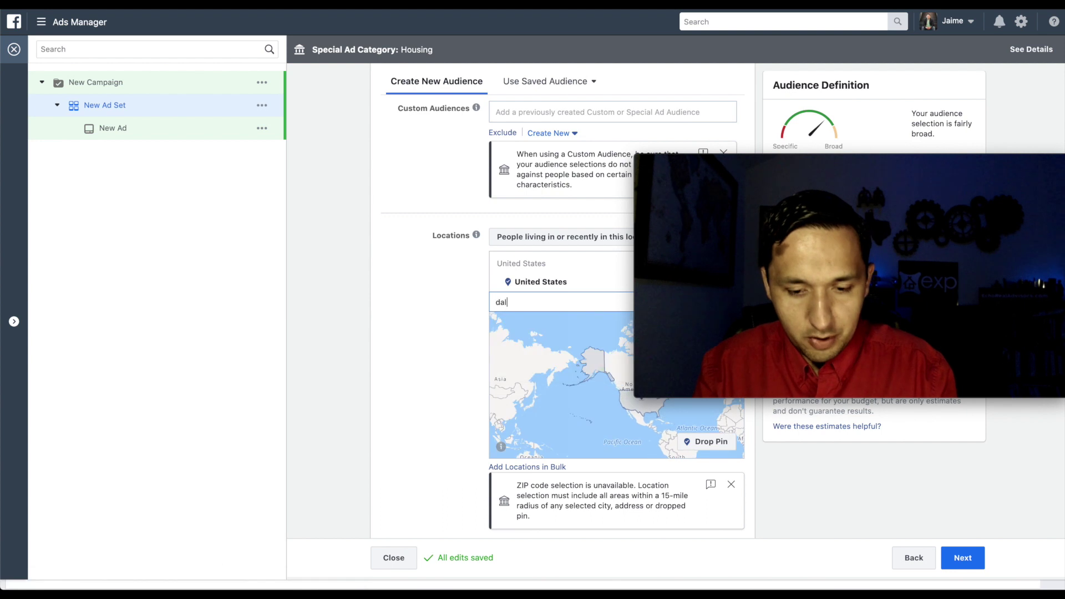
text(las)
click(523, 319)
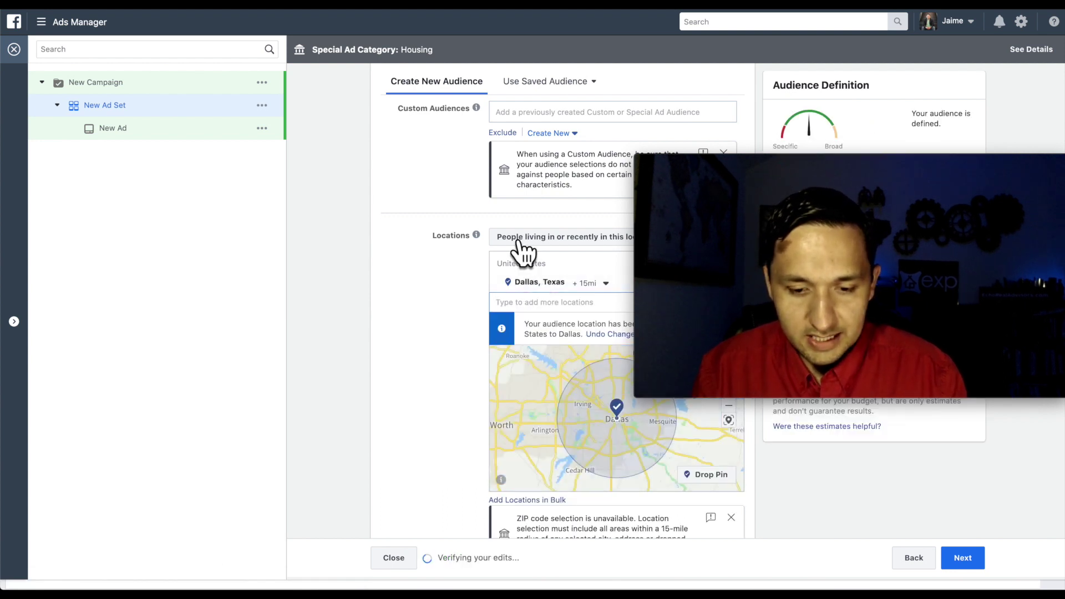
click(518, 241)
click(524, 271)
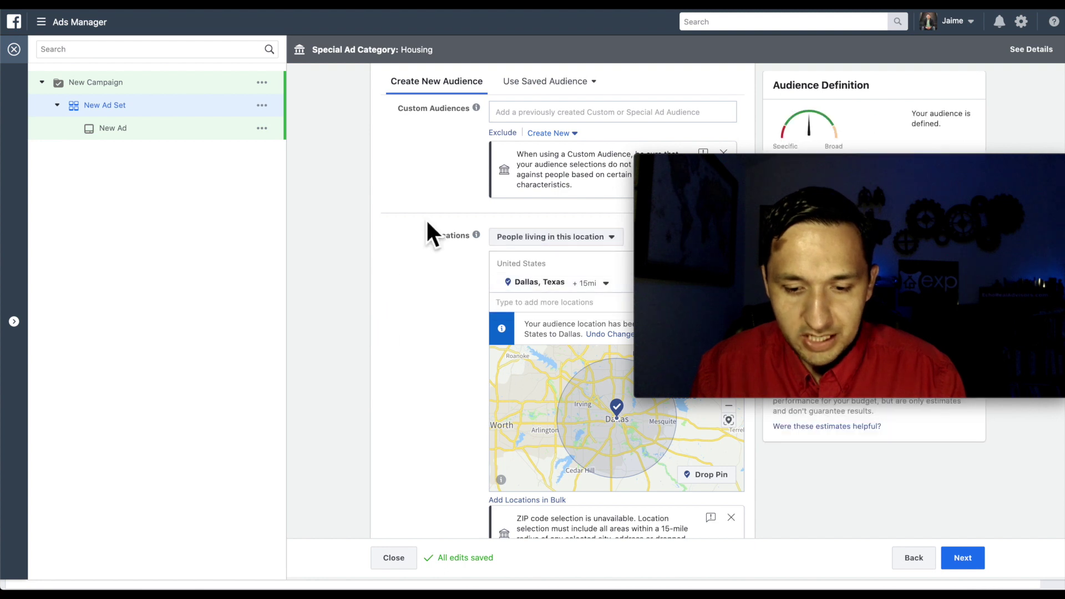
scroll(404, 366, down, 5)
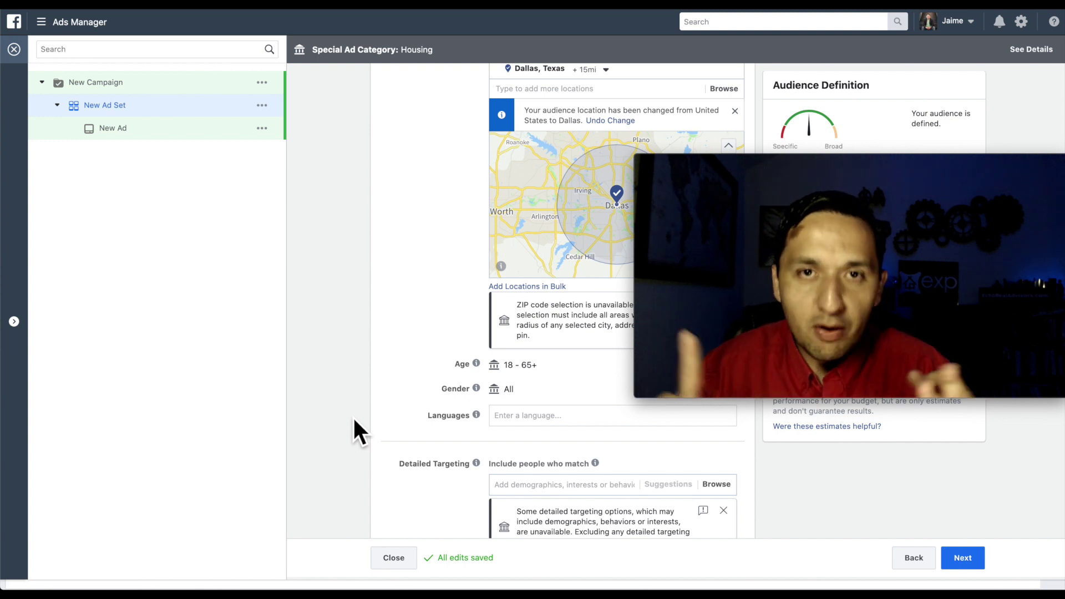
Add the Zillow interest to the ad set's Detailed Targeting.
scroll(354, 419, down, 3)
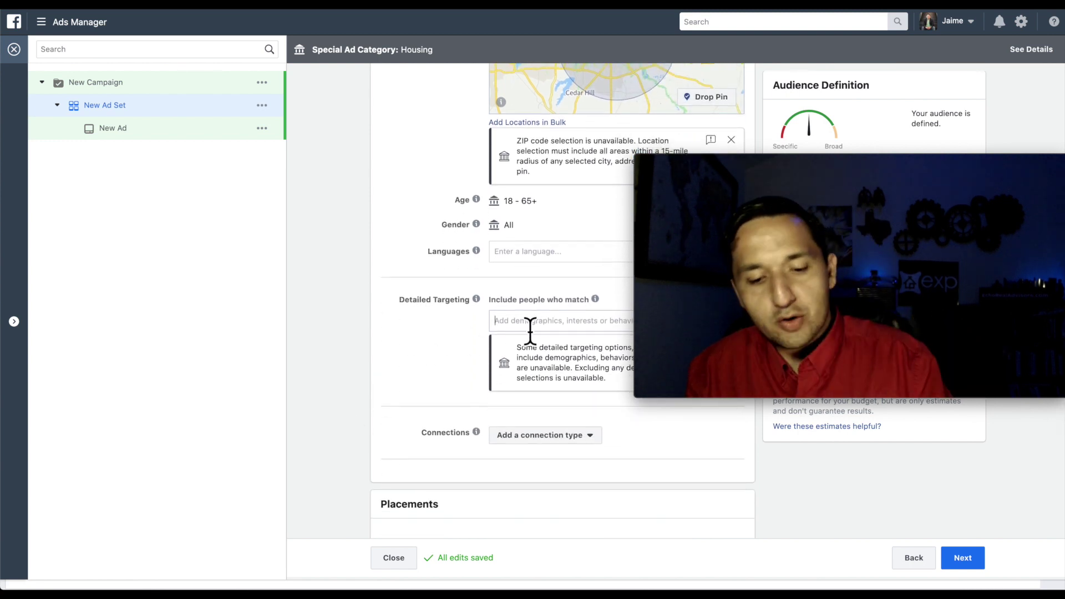
click(530, 328)
text(zillow)
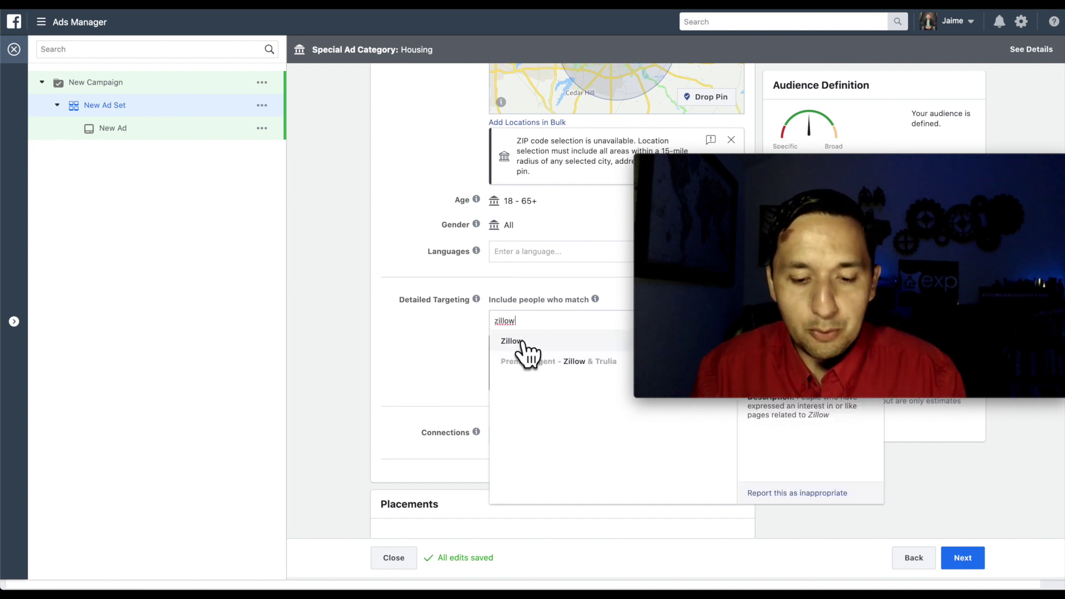
click(521, 342)
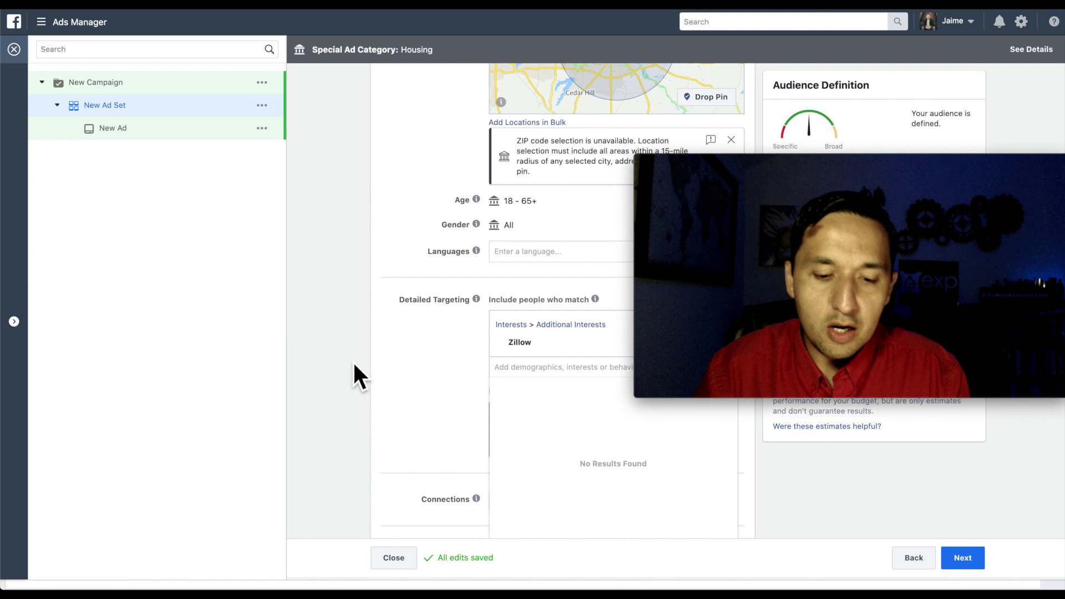
click(409, 371)
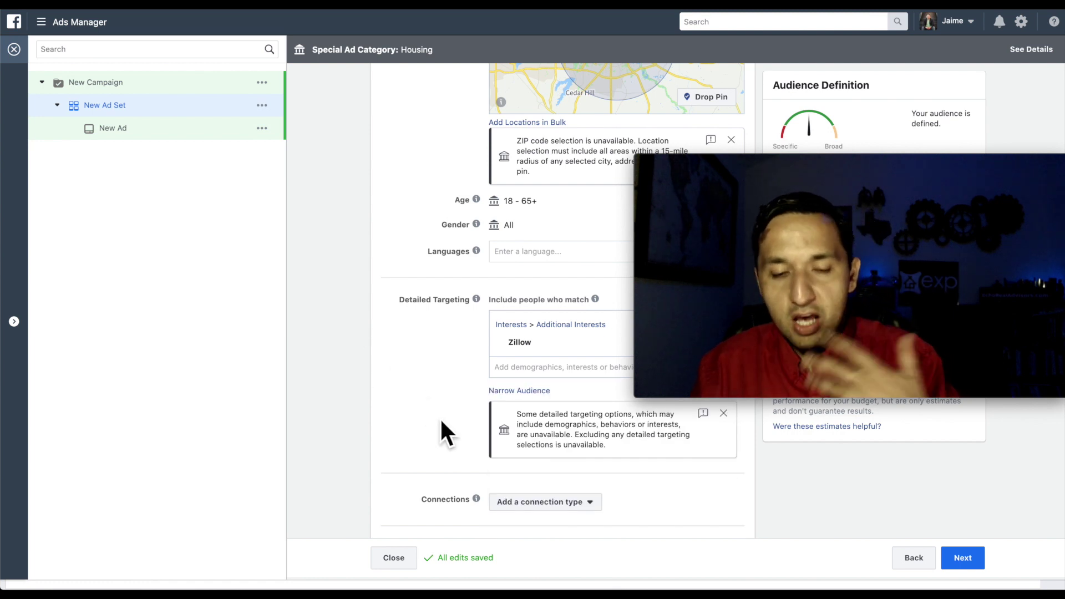
scroll(442, 421, down, 2)
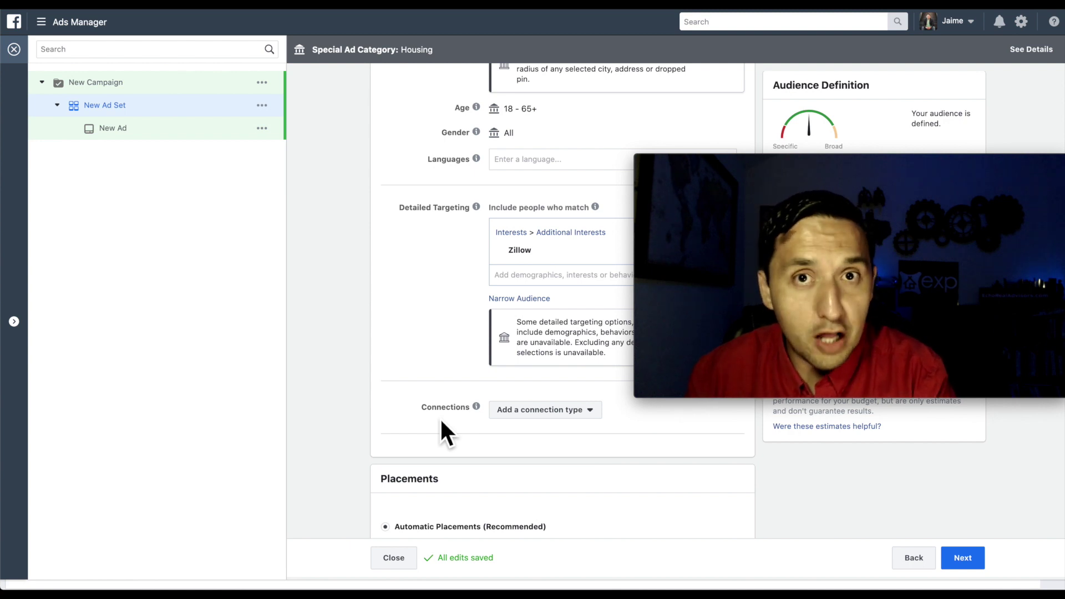
Switch to Manual Placements and turn off the Audience Network and Instagram platforms.
scroll(440, 422, down, 3)
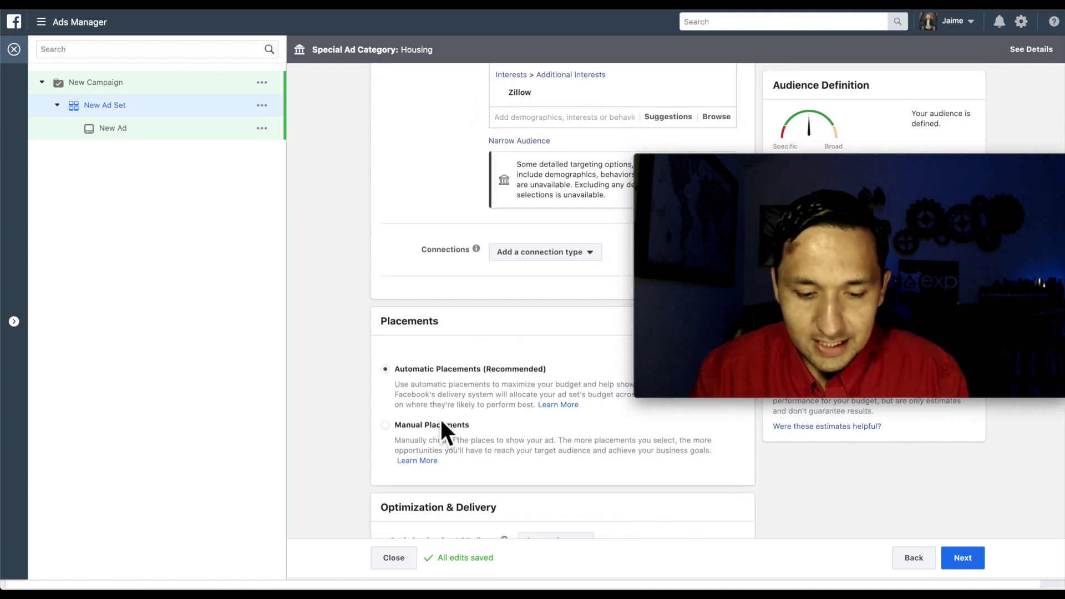
click(385, 425)
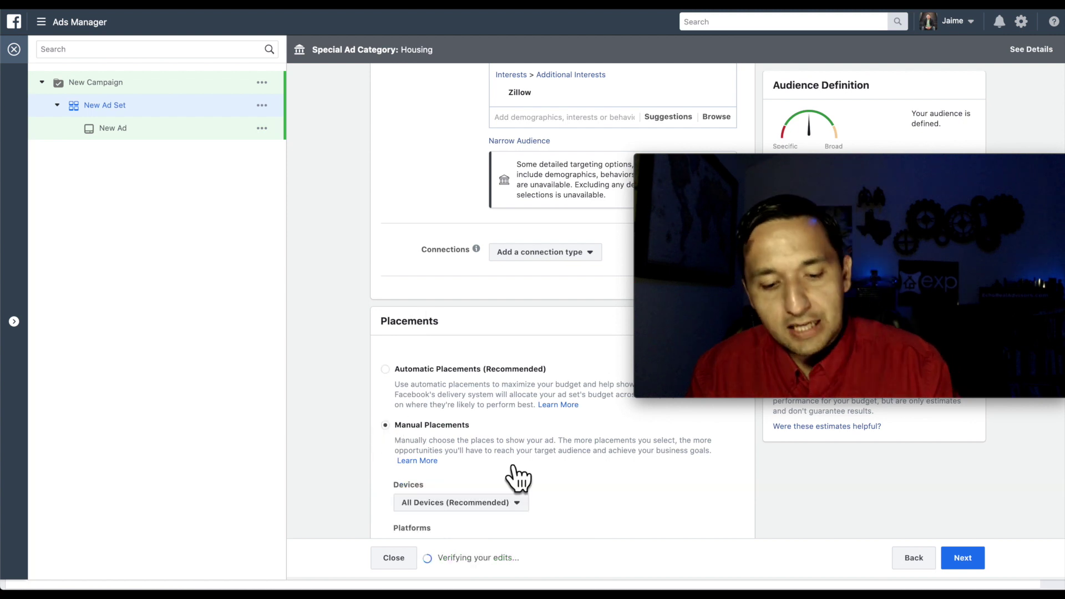
scroll(518, 476, down, 2)
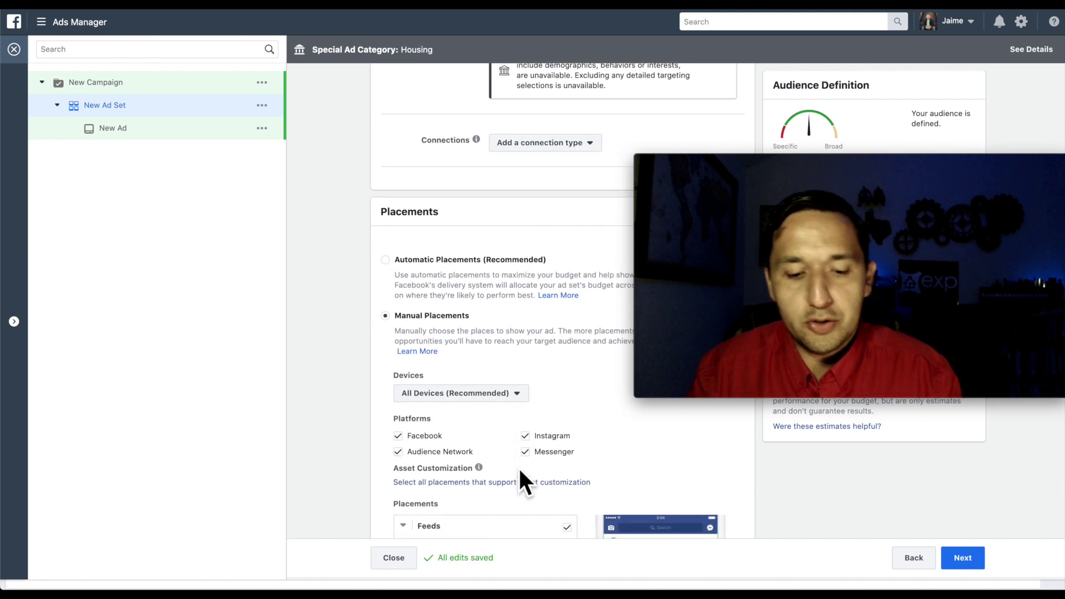
click(399, 452)
click(524, 436)
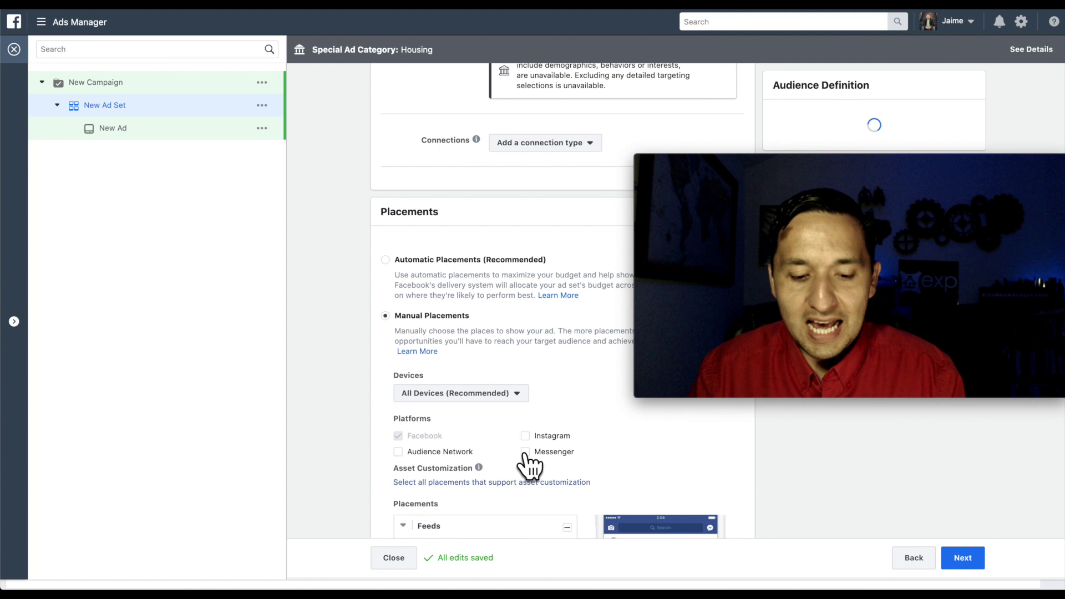
Remove Marketplace, Video Feeds, Right Column, Instagram Explore and Groups Feed placements.
scroll(600, 455, down, 3)
click(567, 479)
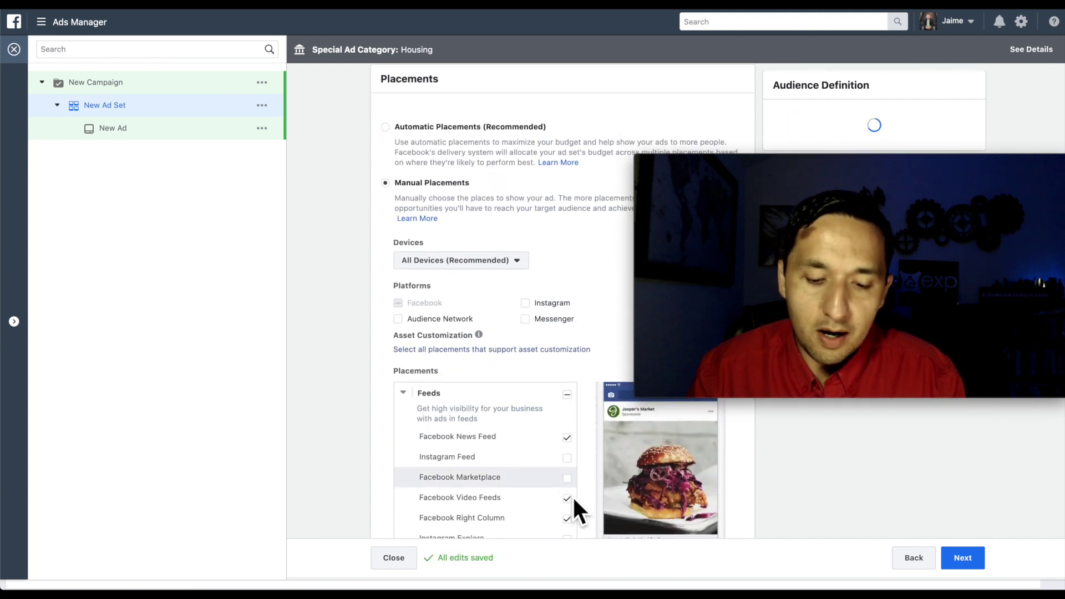
click(567, 498)
scroll(574, 500, down, 2)
click(567, 426)
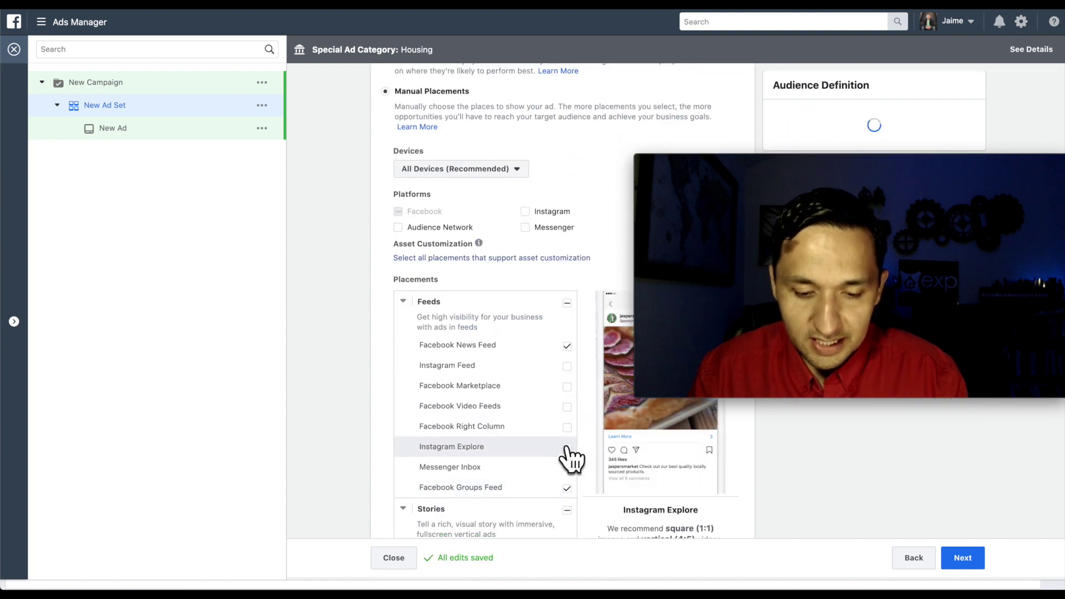
click(567, 447)
click(567, 475)
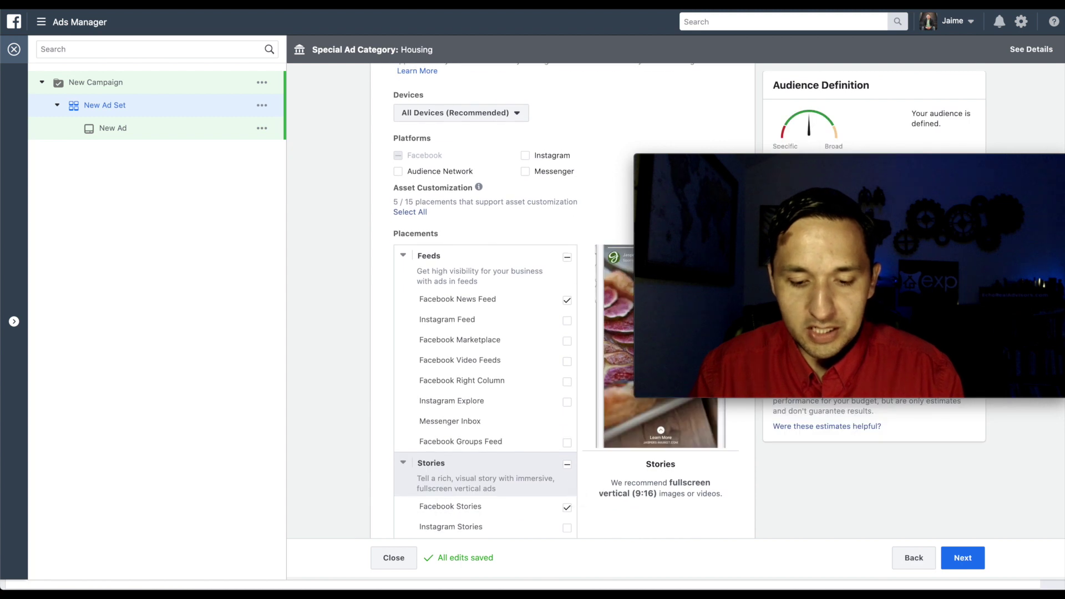
Turn off the Stories, In-Stream video, Search results and Instant Articles placements.
click(570, 470)
click(567, 464)
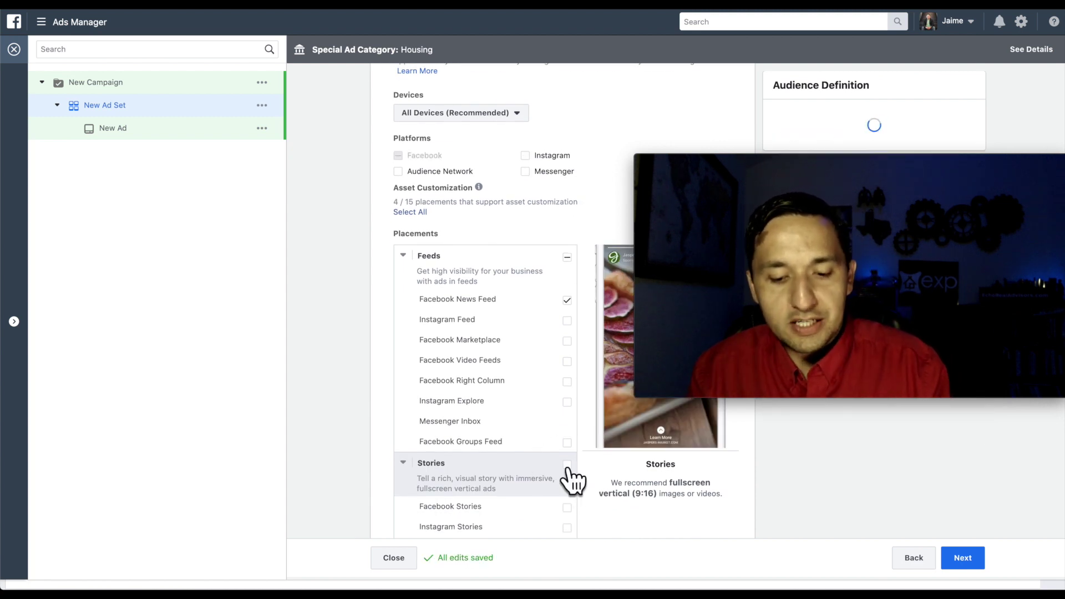
scroll(574, 470, down, 3)
click(571, 449)
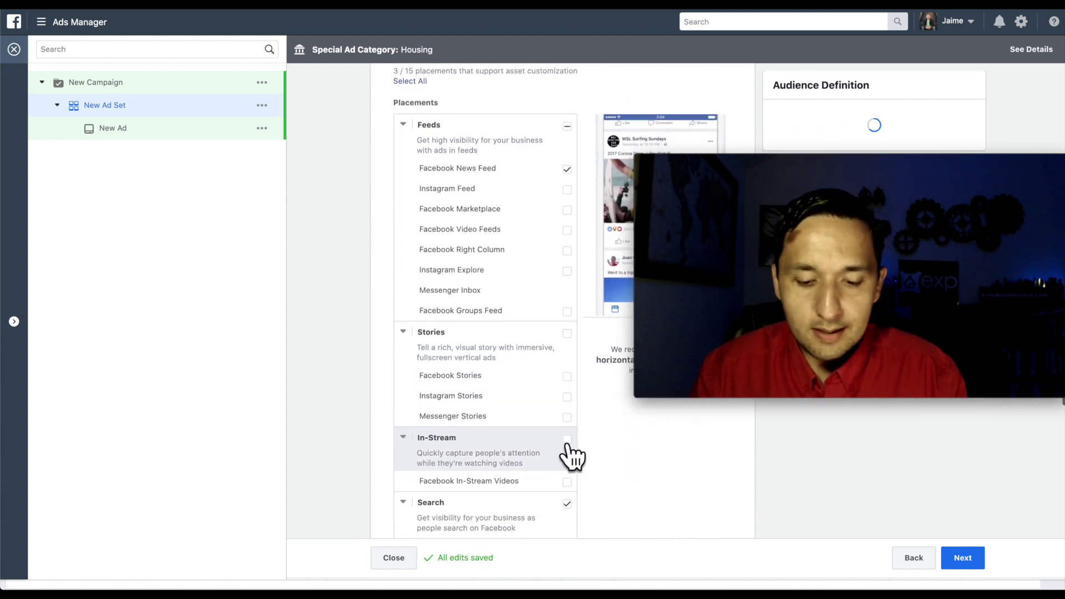
click(567, 505)
scroll(571, 518, down, 4)
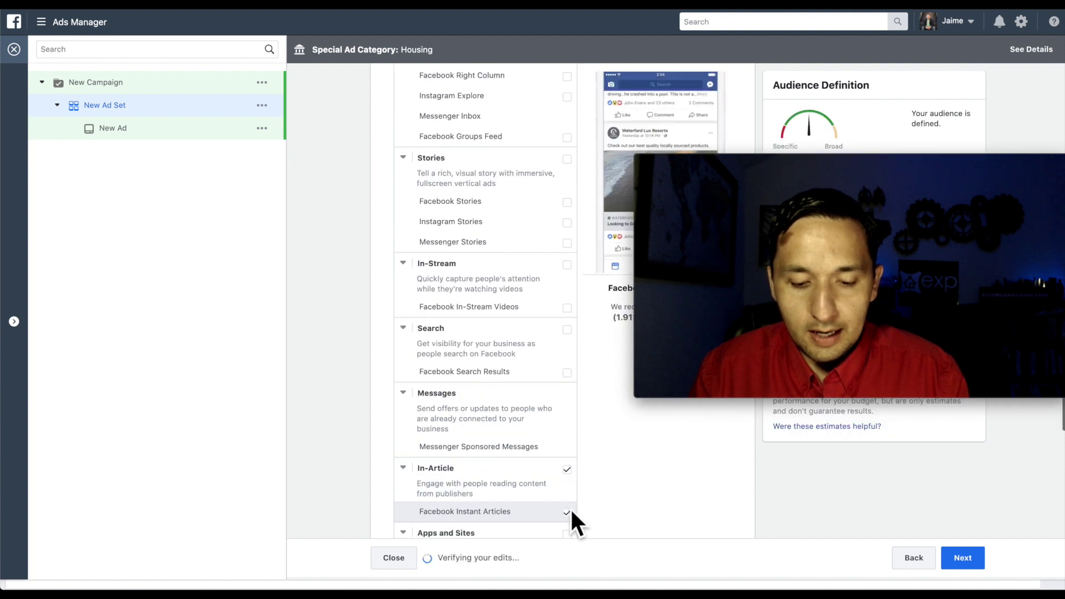
click(566, 470)
scroll(579, 505, down, 4)
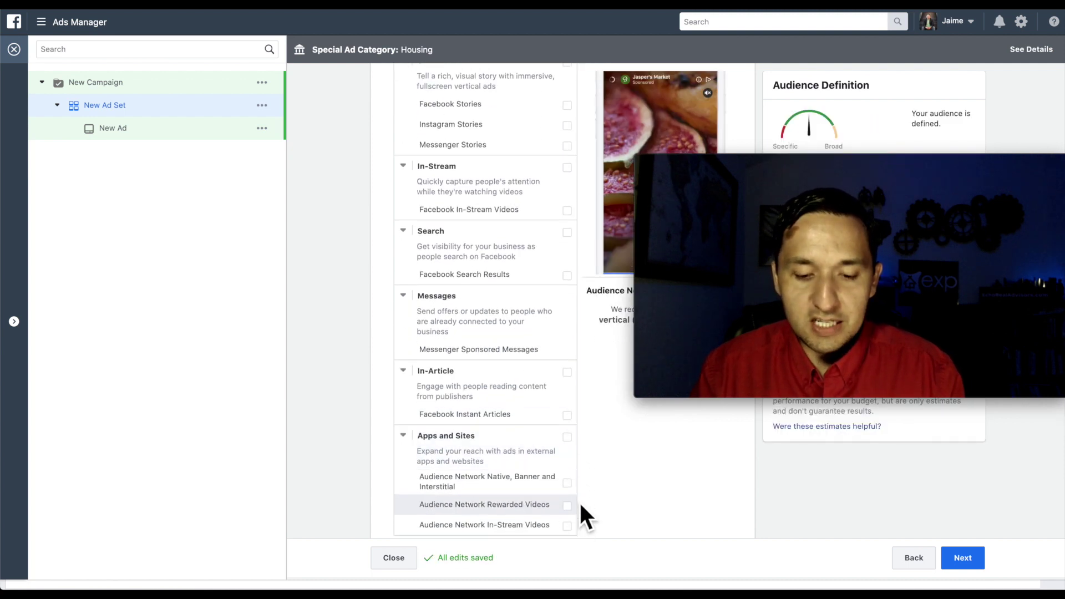
scroll(581, 506, up, 3)
scroll(579, 501, up, 10)
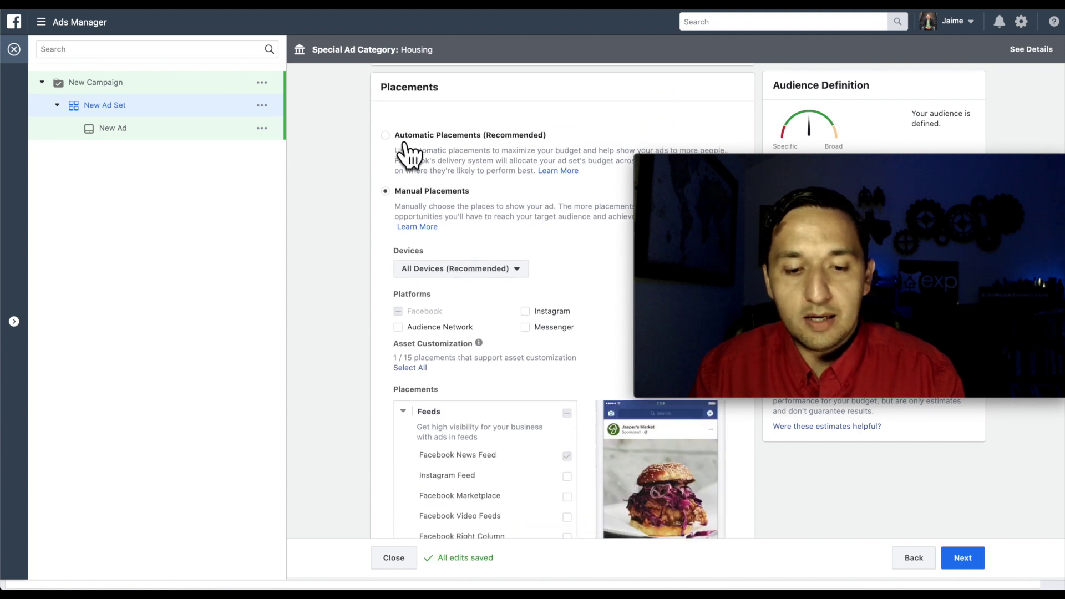
scroll(527, 299, down, 3)
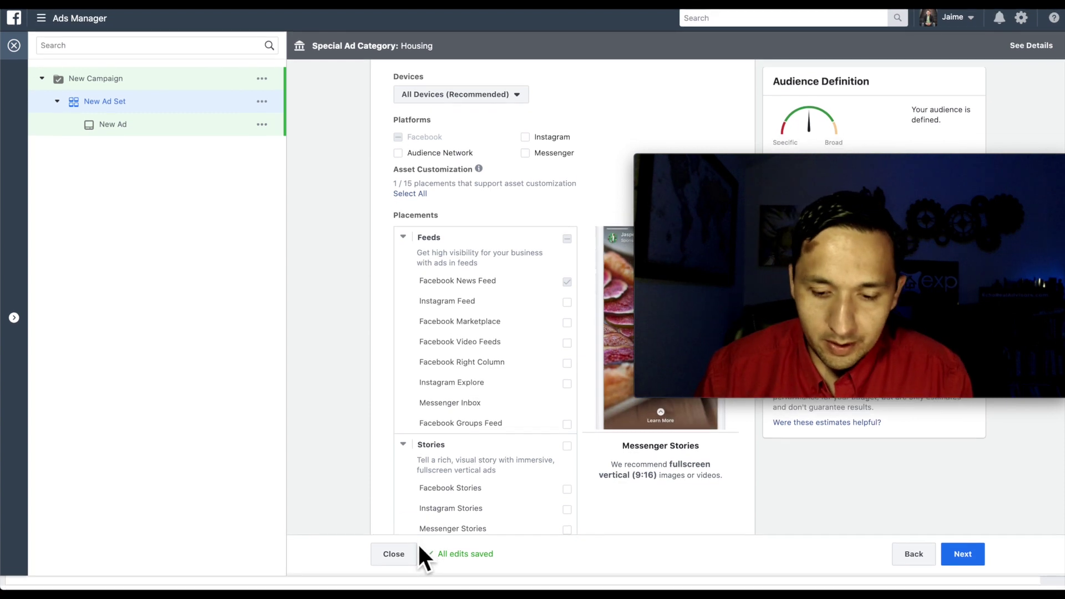
Review the Conversions optimization and delivery settings, then proceed to the New Ad setup.
scroll(472, 439, down, 3)
scroll(472, 438, down, 10)
mouse_move(503, 337)
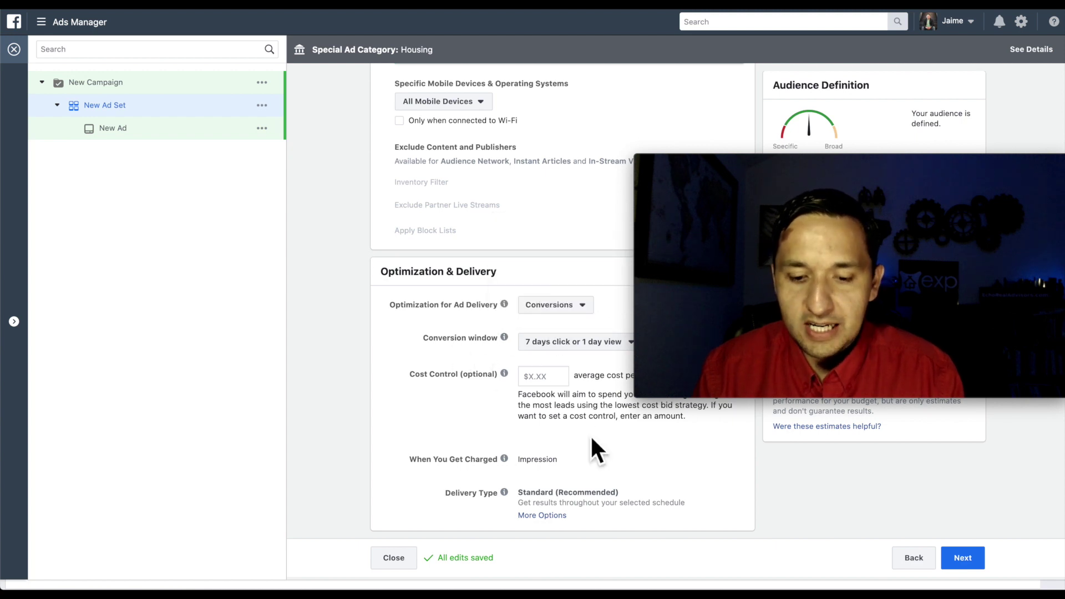
click(965, 558)
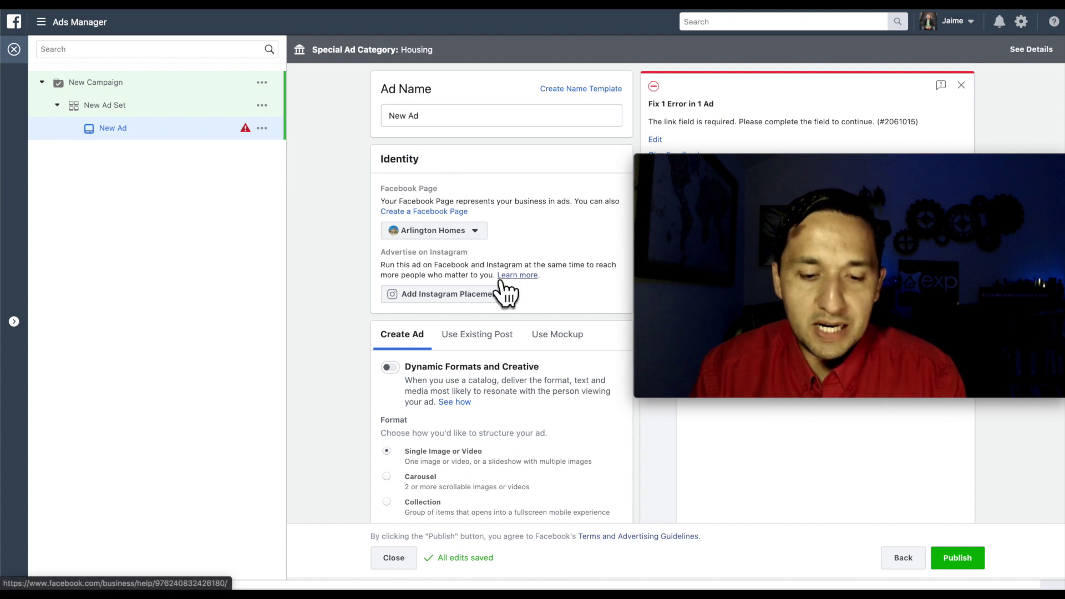
scroll(506, 285, down, 5)
scroll(504, 281, down, 1)
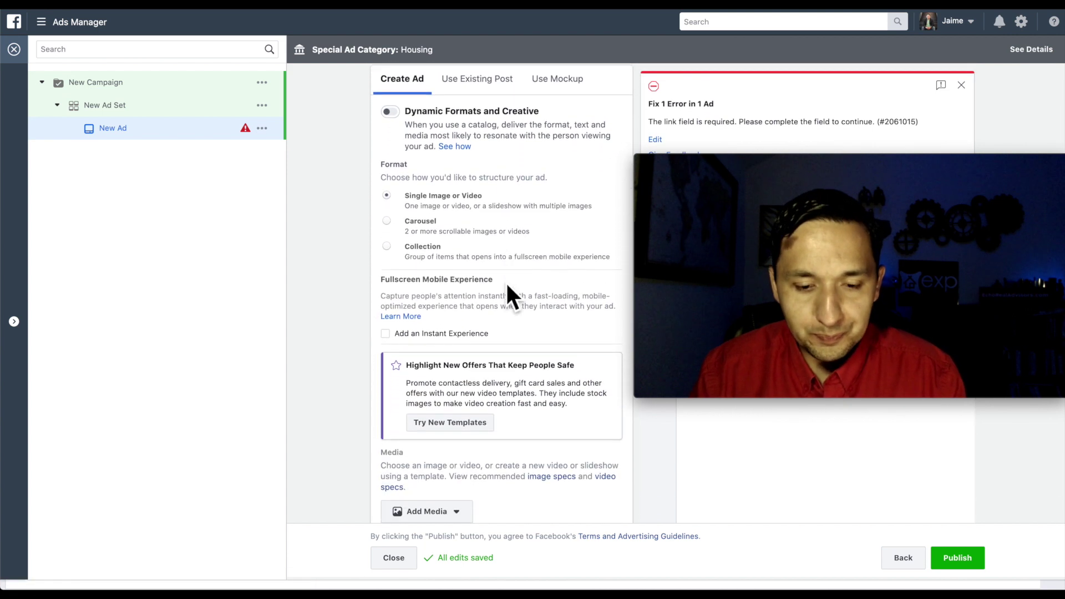
scroll(536, 261, down, 1)
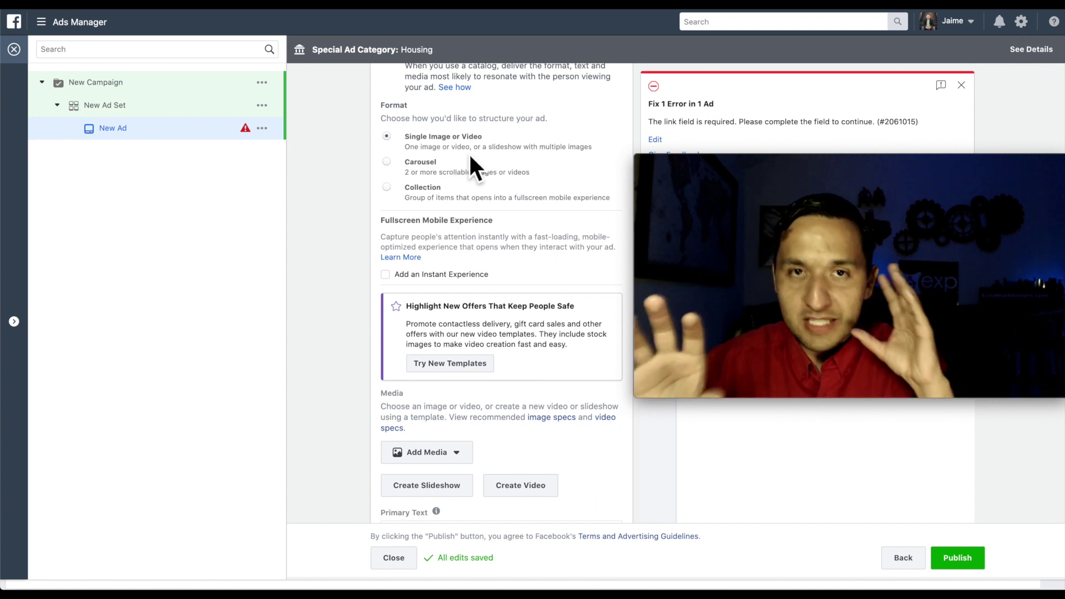
scroll(471, 156, down, 1)
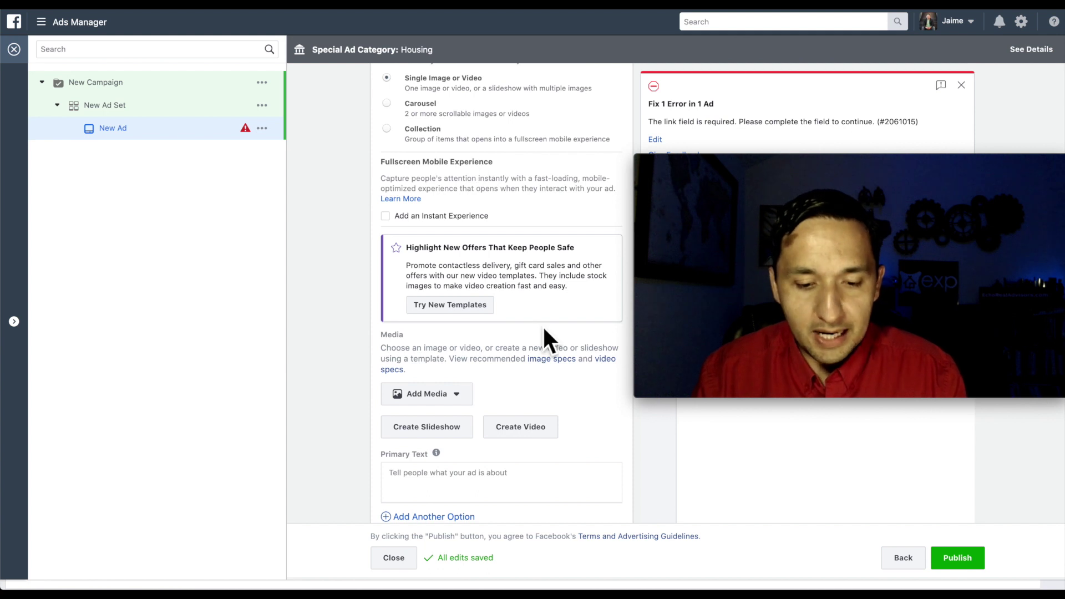
scroll(541, 333, down, 3)
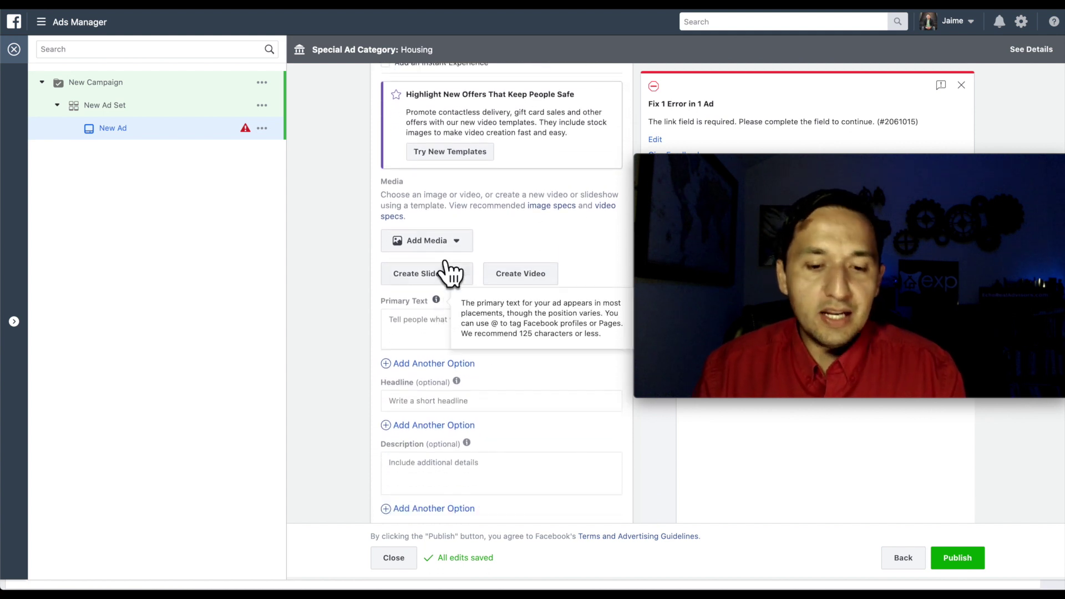
Add an image to the ad, browsing Stock Photos as the source.
click(442, 242)
click(425, 267)
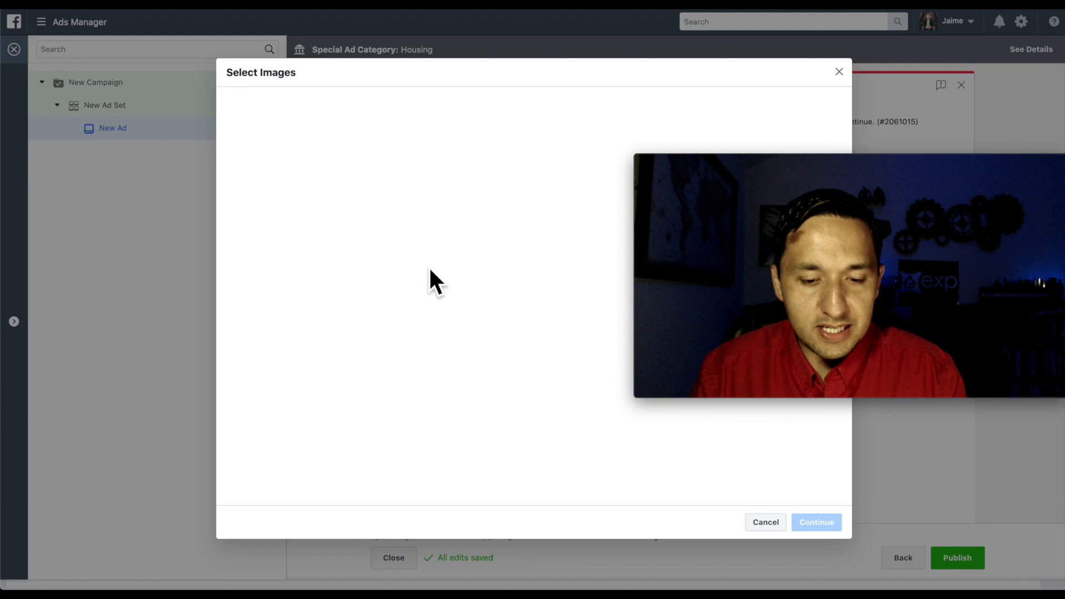
click(314, 111)
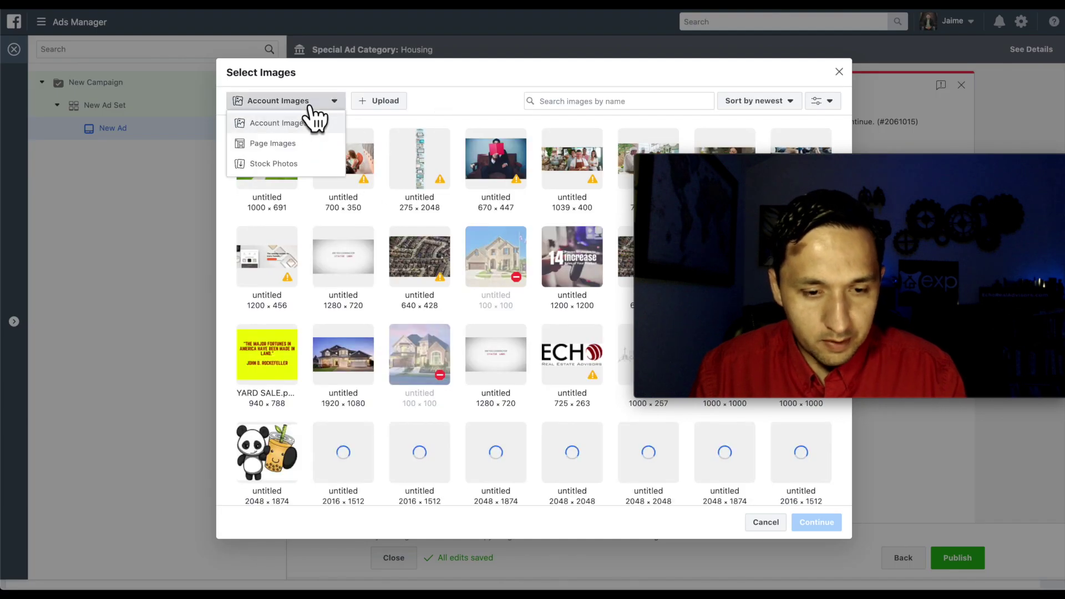
click(292, 165)
Search stock photos for 'house' and confirm the two-story house photo.
click(422, 104)
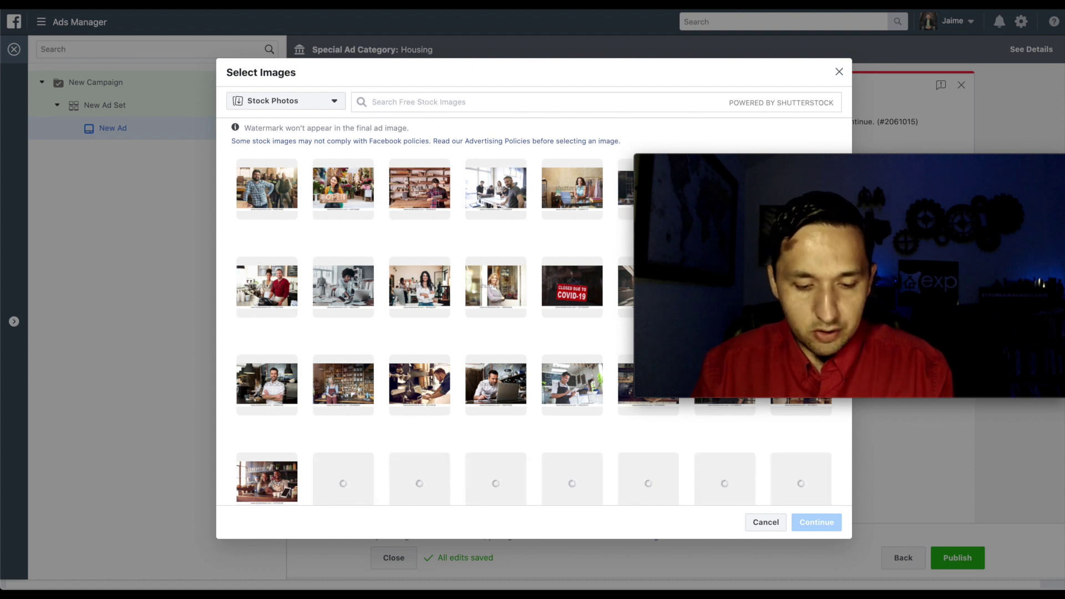
text(home)
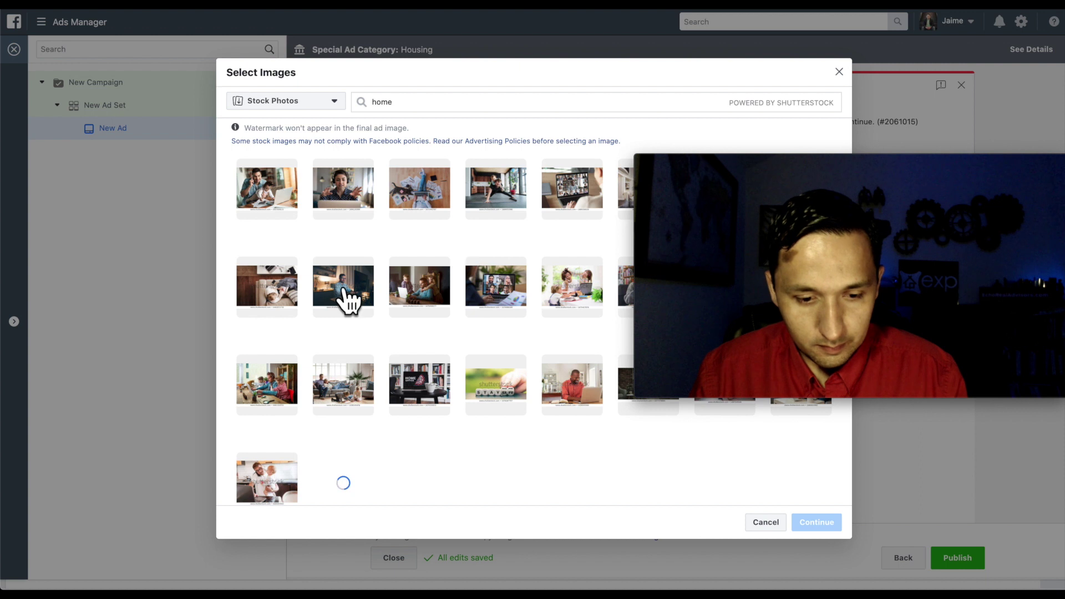
scroll(355, 277, down, 2)
click(382, 109)
double_click(382, 108)
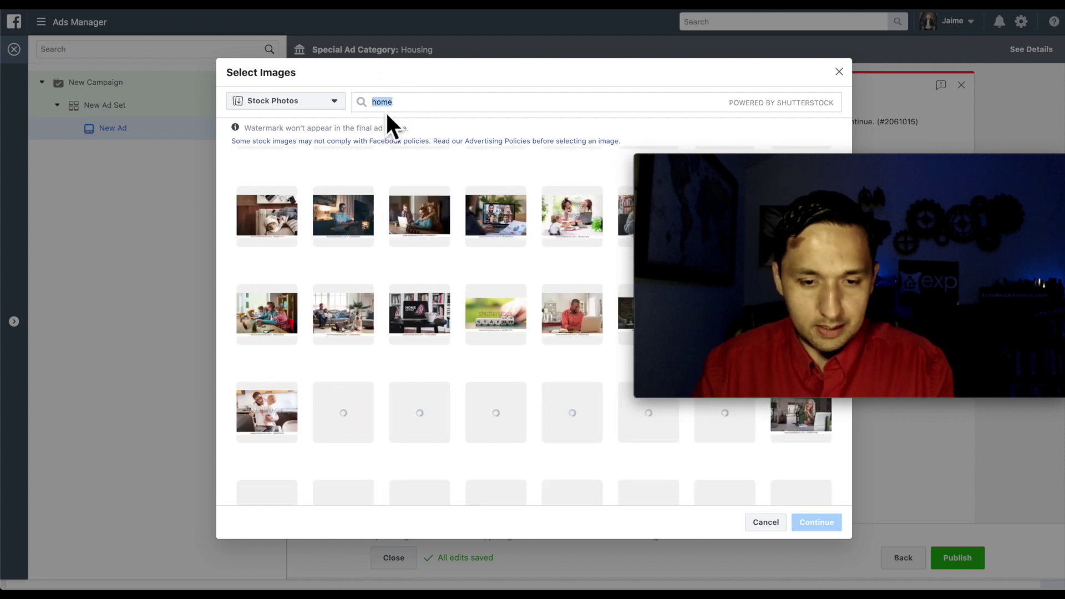
click(382, 105)
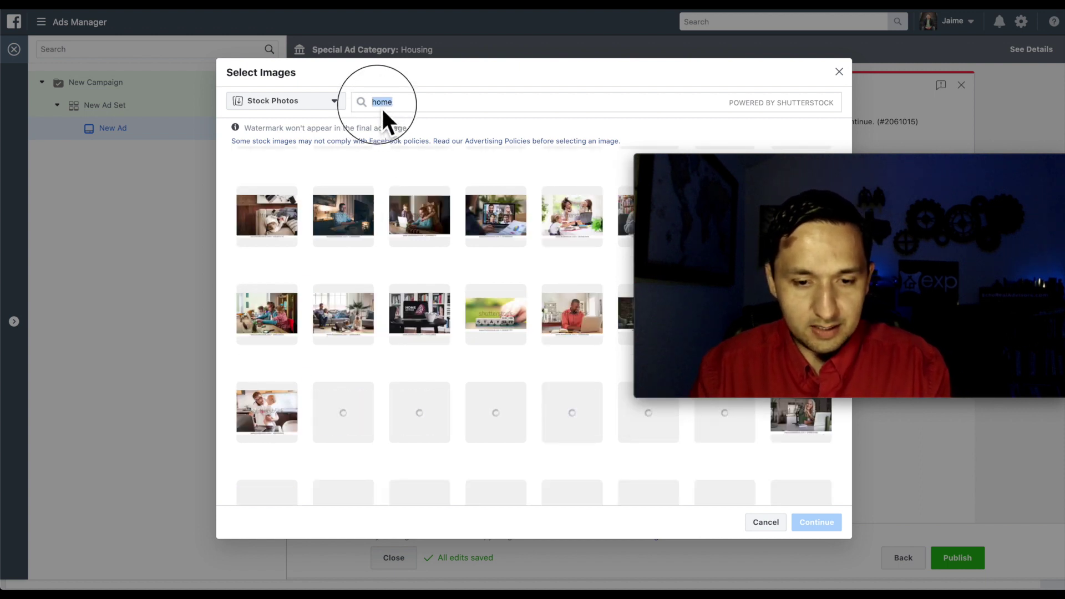
double_click(383, 106)
text(house)
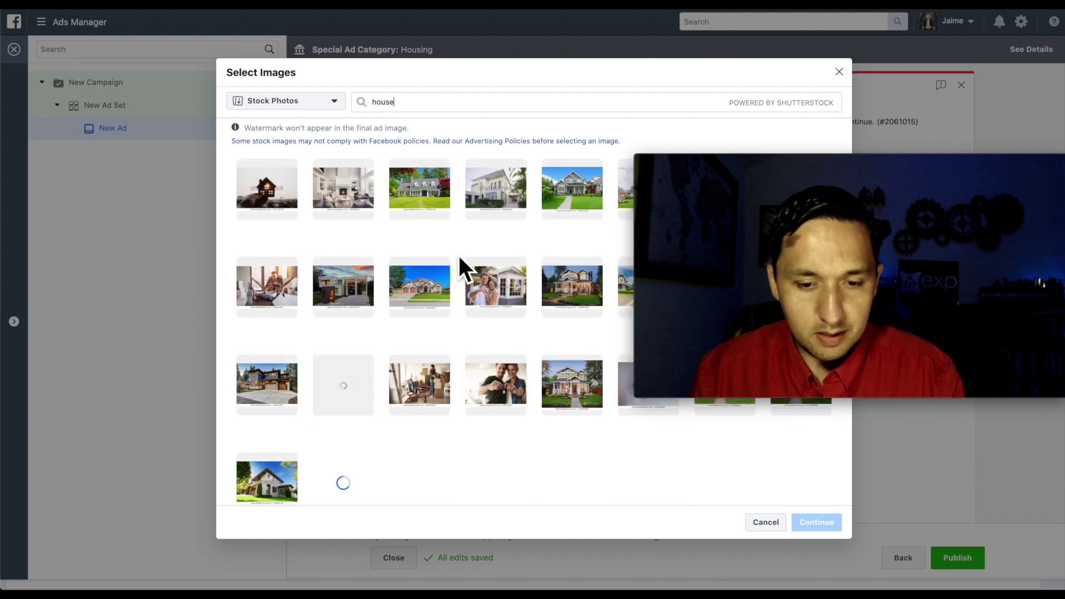
click(552, 201)
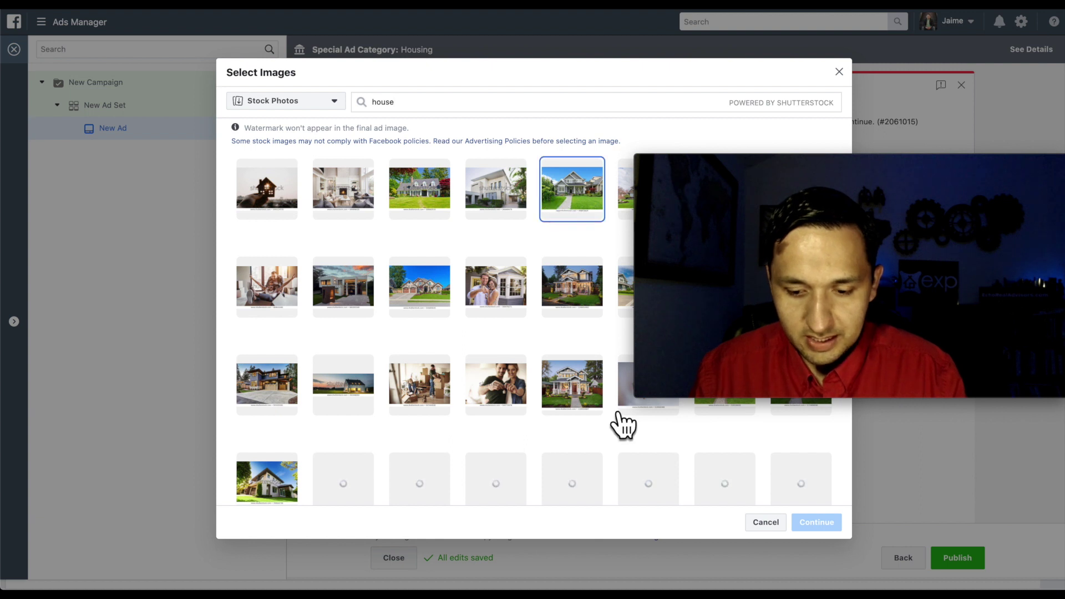
click(815, 523)
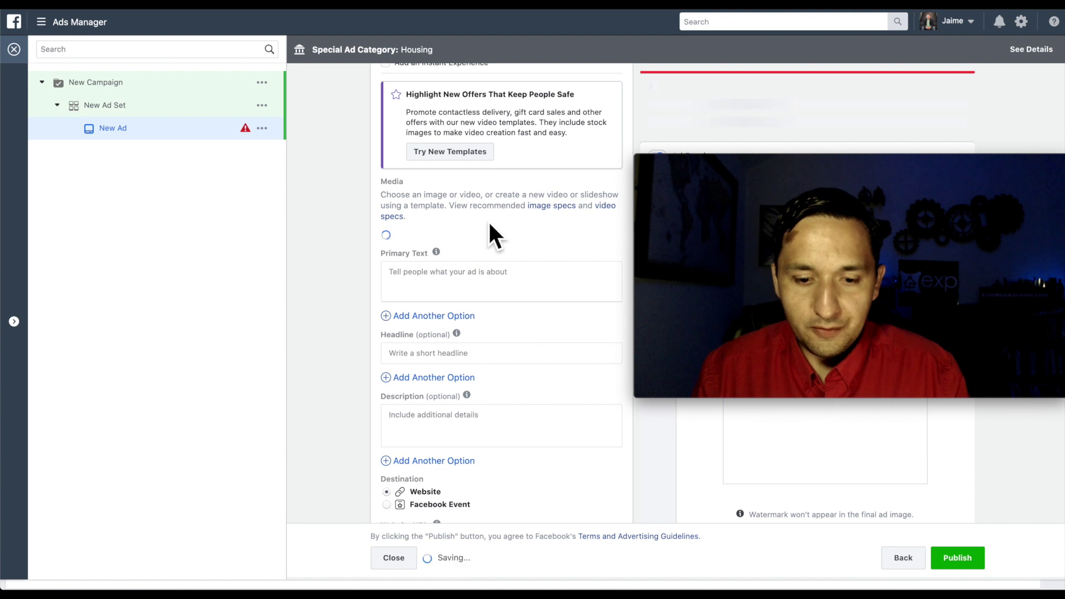
Write 'Price Drop On Dallas Home' as the primary text and begin a second line.
scroll(488, 221, down, 2)
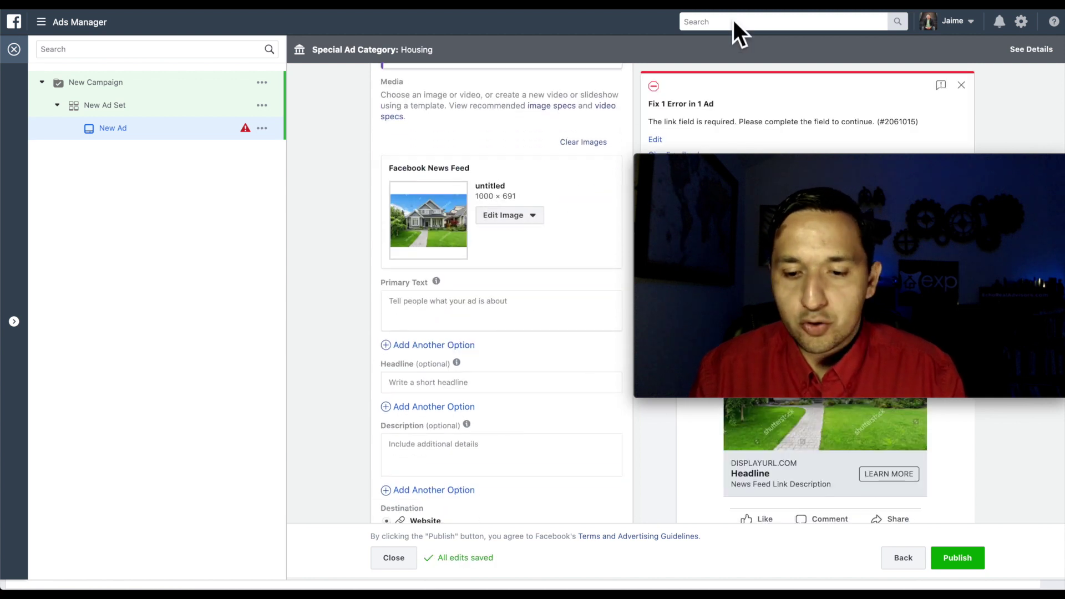
drag(900, 167, 888, 302)
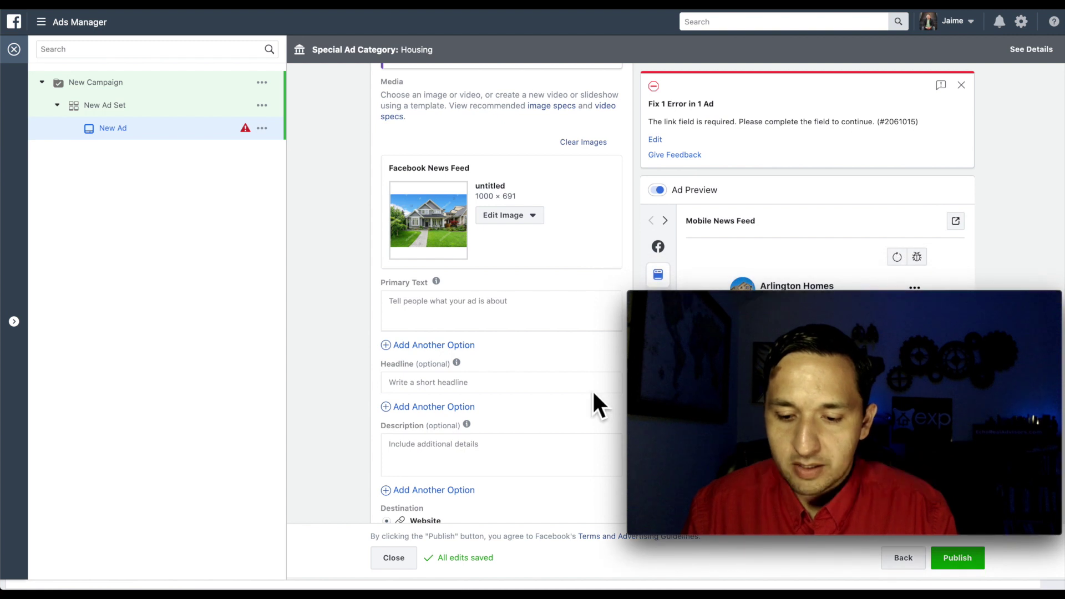
drag(823, 301, 828, 61)
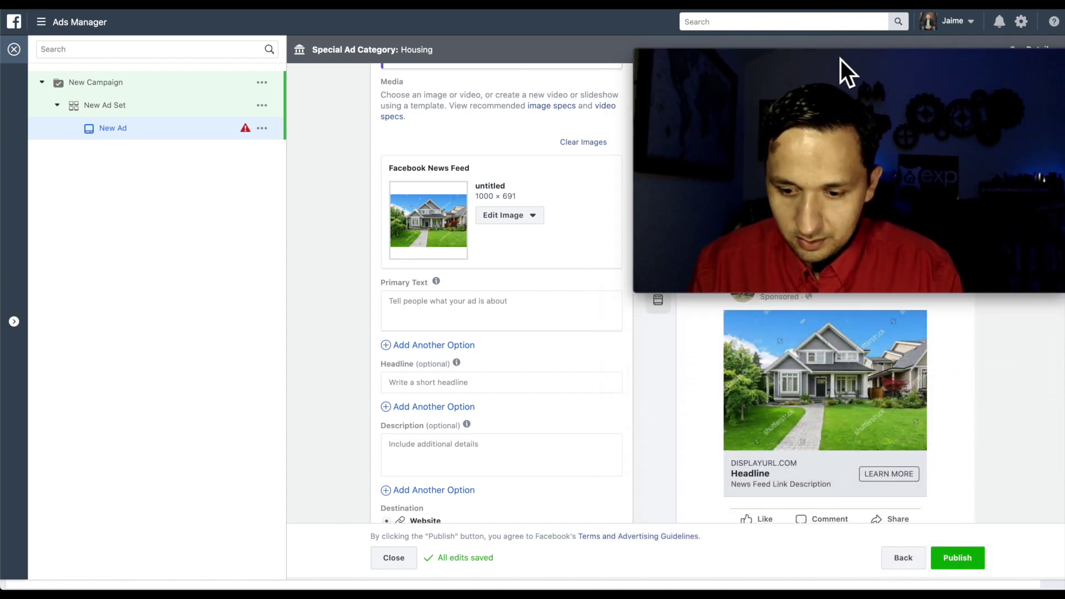
drag(836, 59, 837, 49)
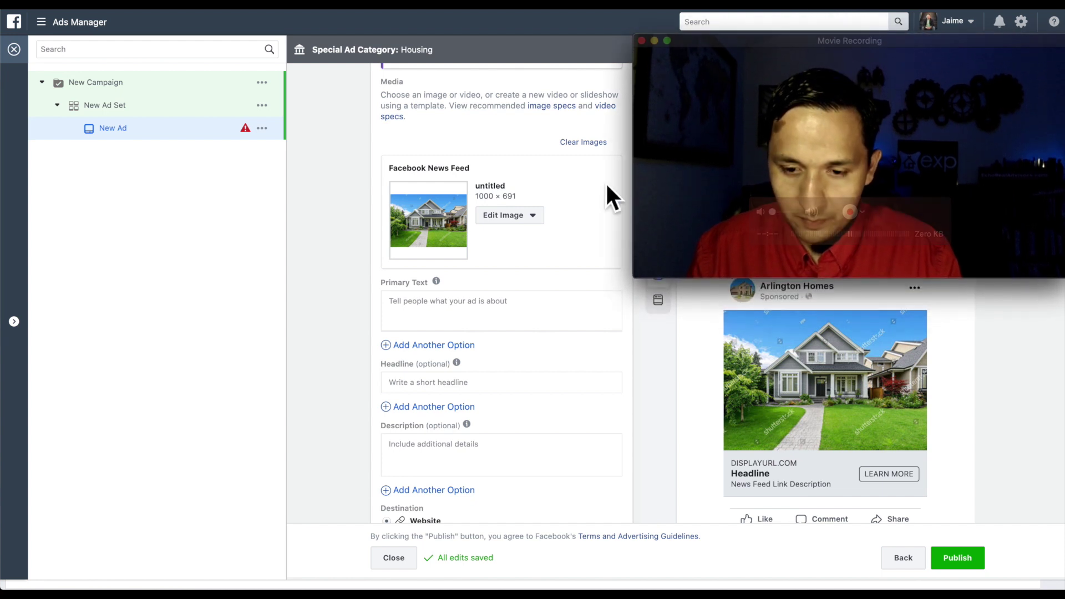
click(447, 311)
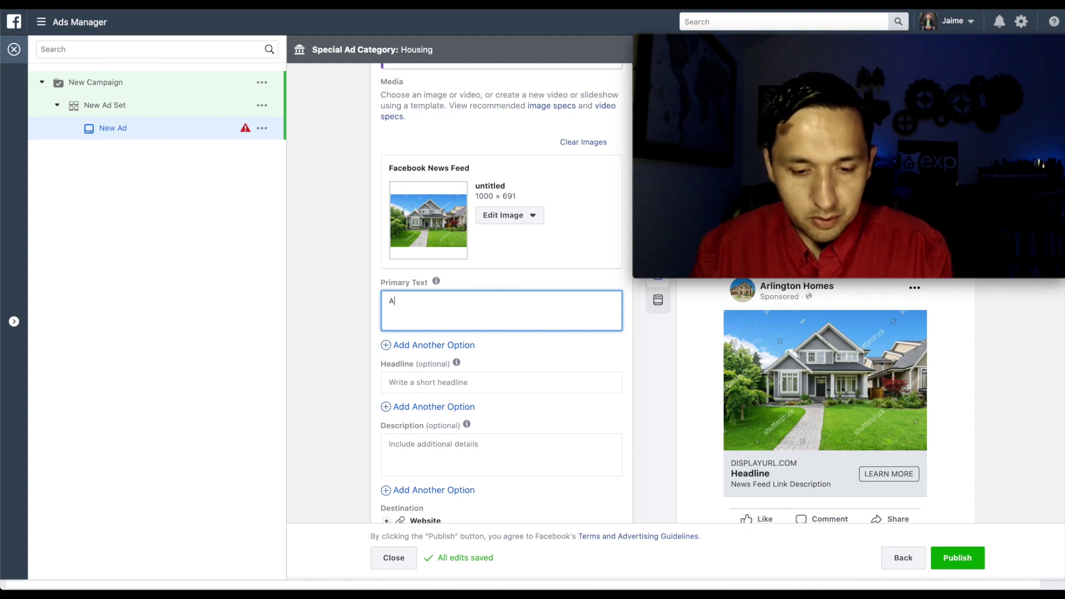
text(Priad)
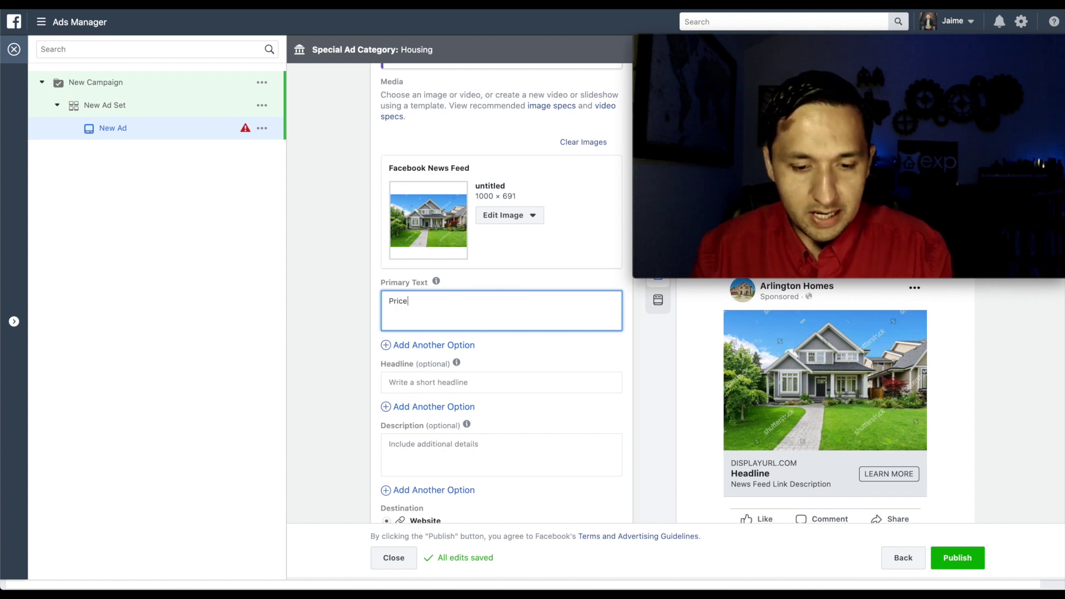
key(BackSpace)
key(BackSpace)
key(BackSpace)
key(BackSpace)
key(BackSpace)
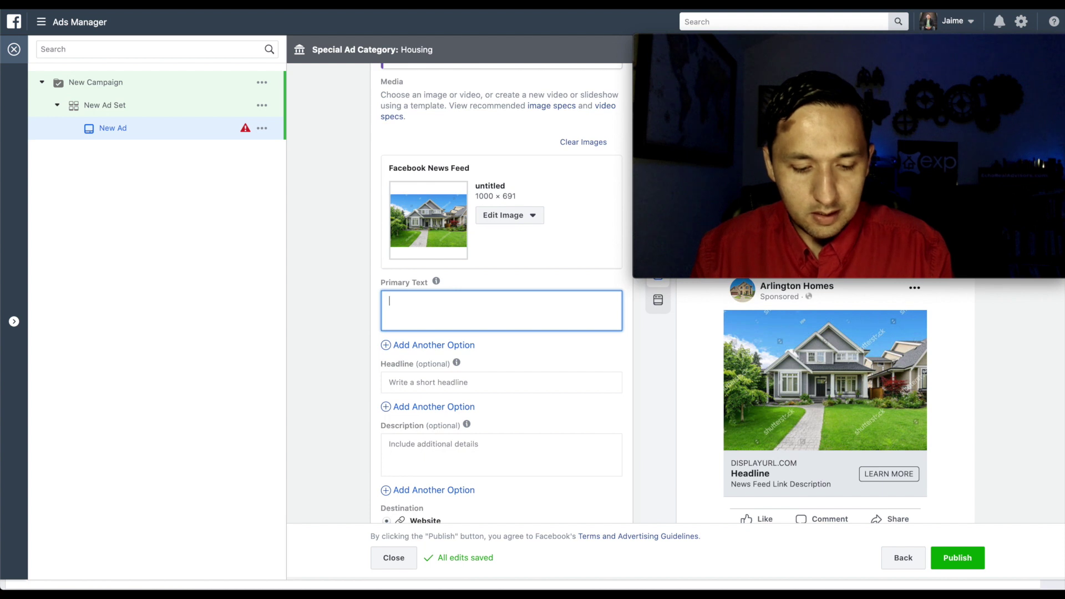
text(At)
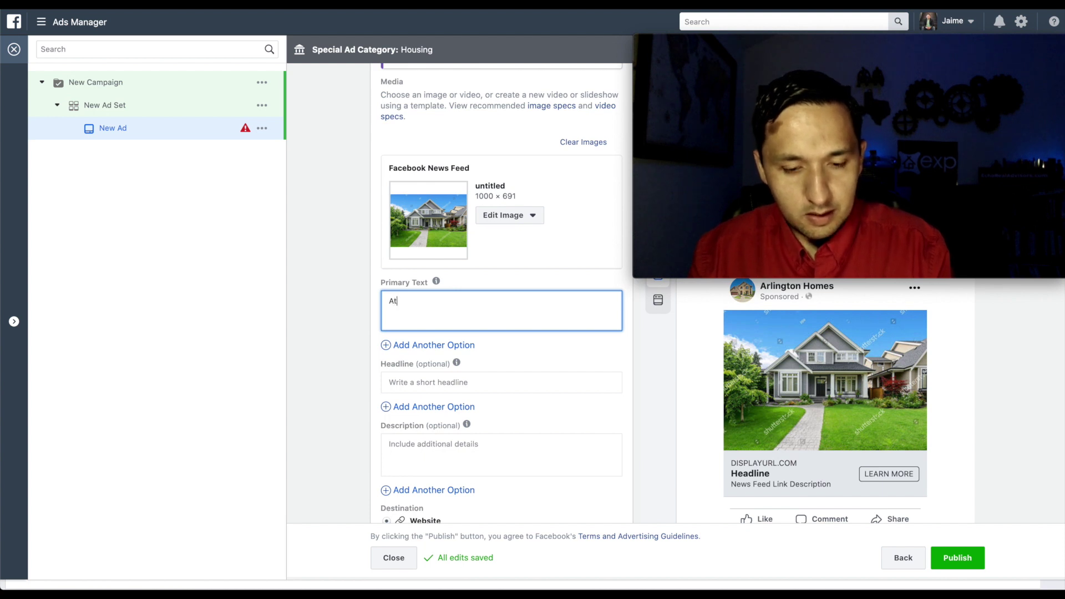
text(tention Home)
key(BackSpace)
key(BackSpace)
key(BackSpace)
key(BackSpace)
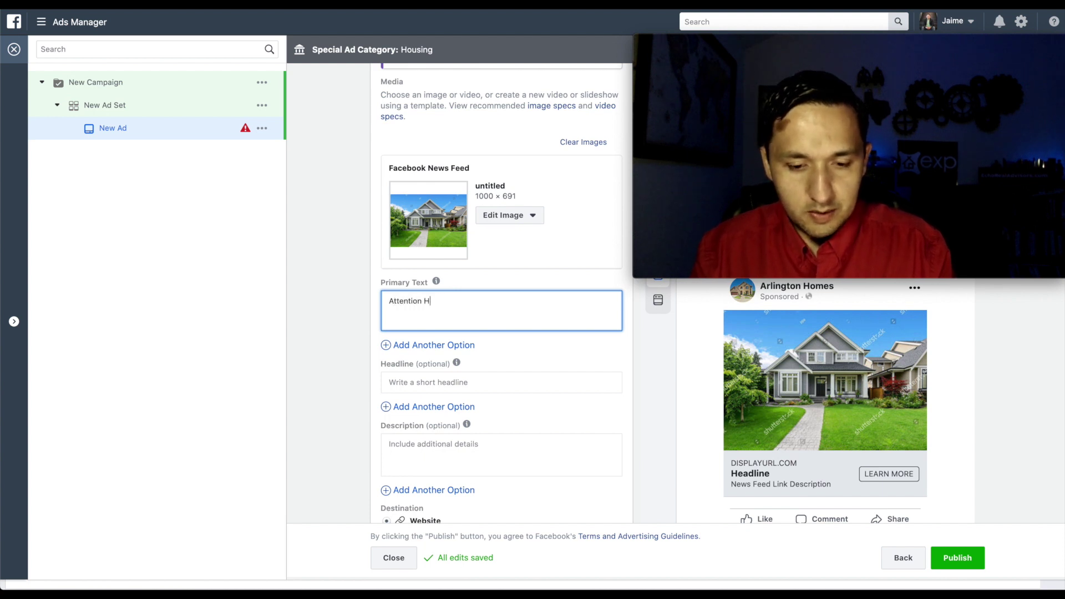
key(BackSpace)
key(BackSpace)
key(BackSpace)
key(BackSpace)
key(BackSpace)
key(BackSpace)
key(BackSpace)
key(BackSpace)
key(BackSpace)
key(BackSpace)
text(Price )
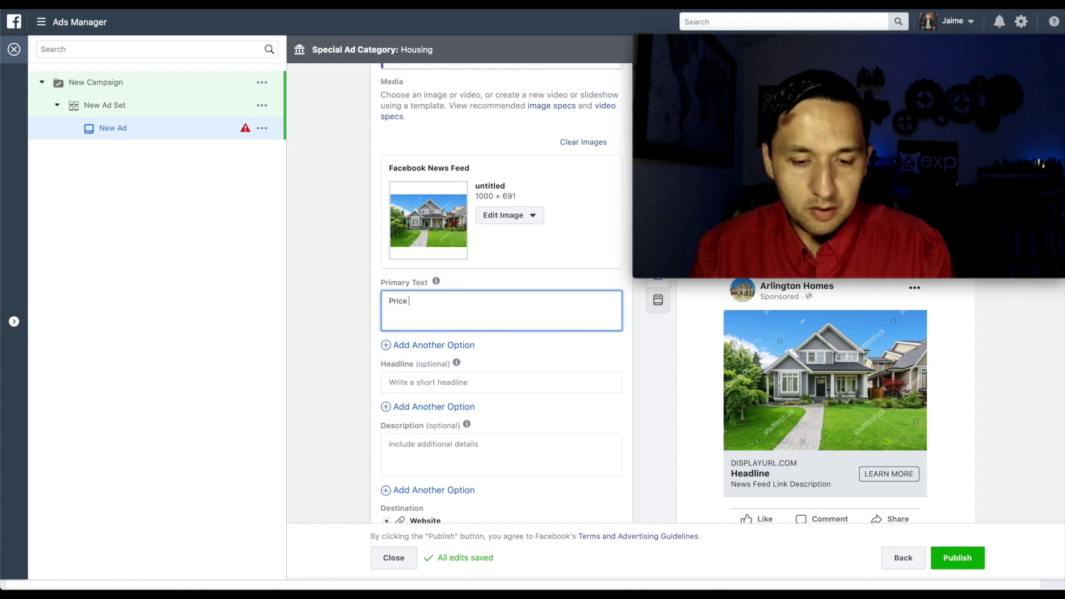
text(Drop On)
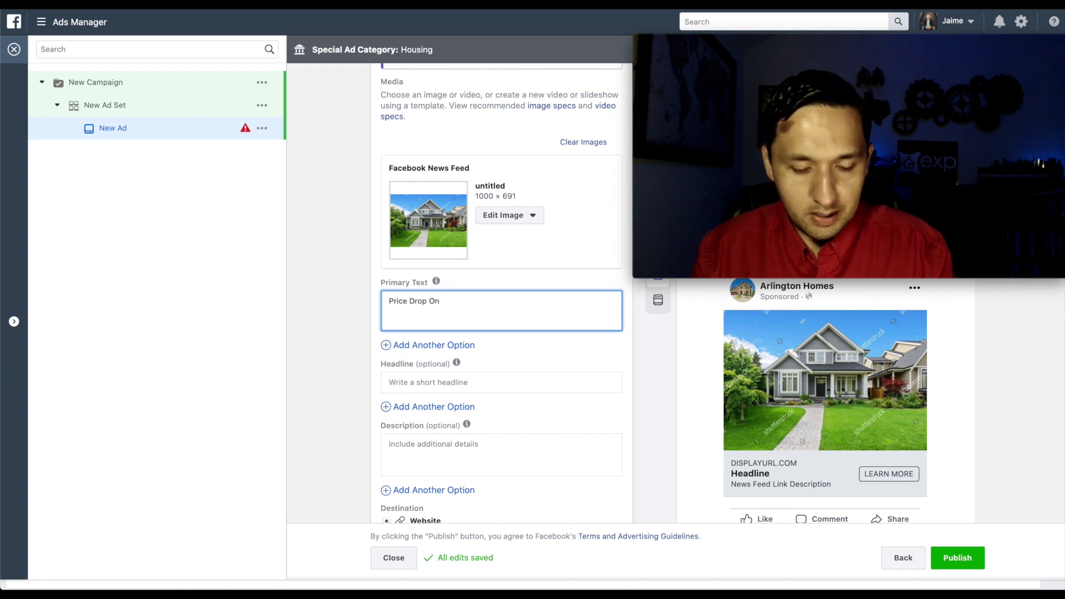
text( Dallas )
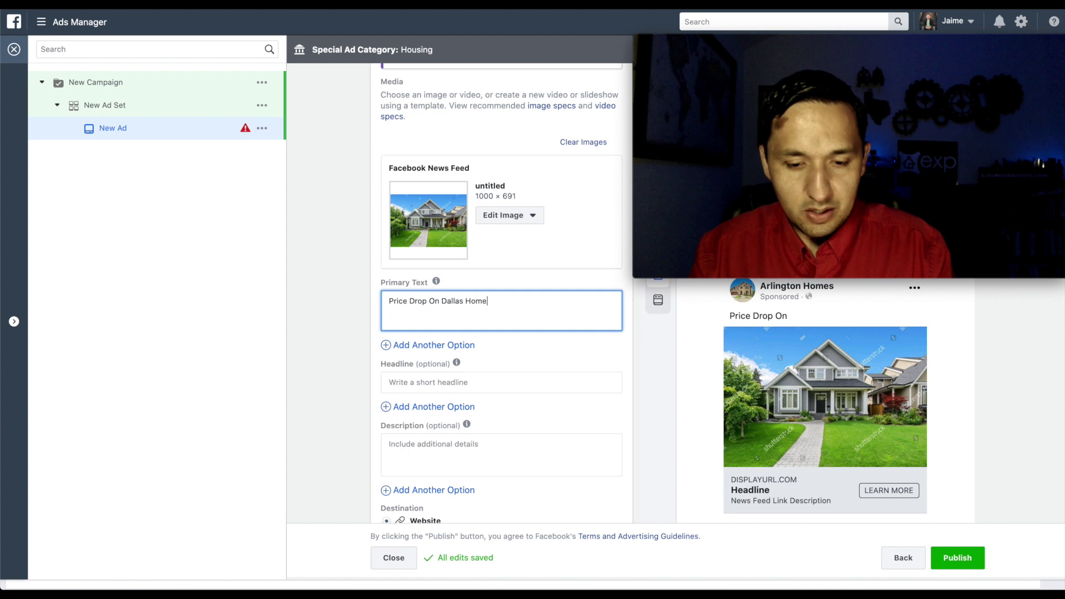
text(Home)
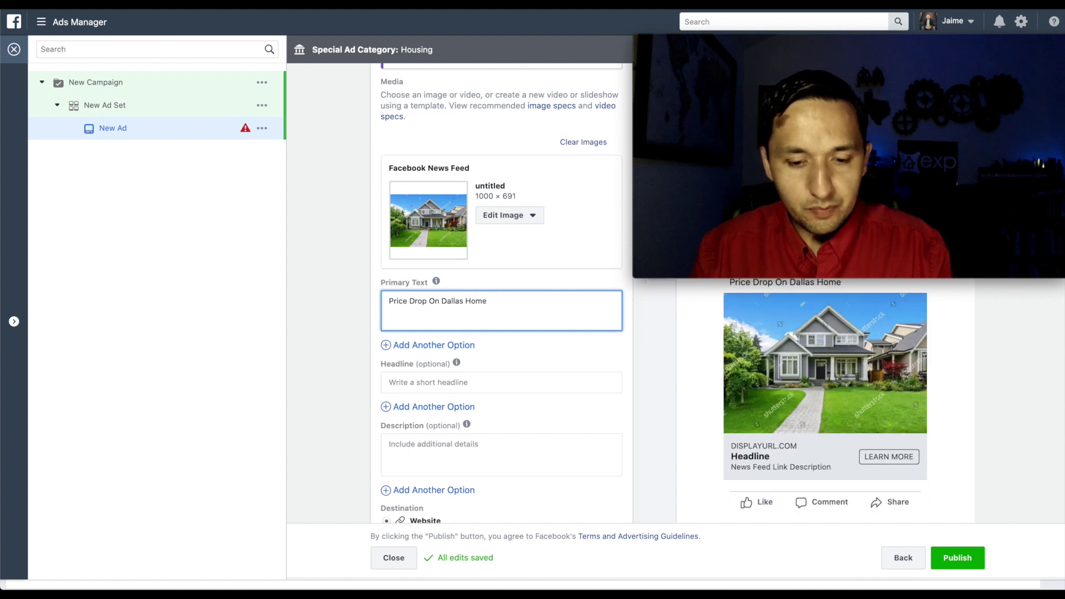
key(BackSpace)
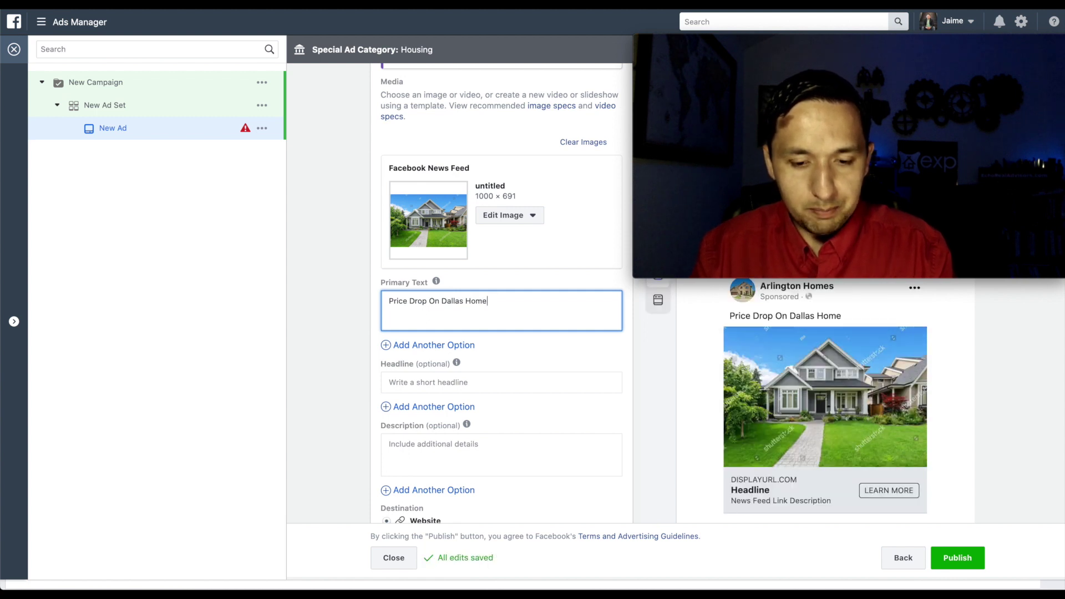
key(Return)
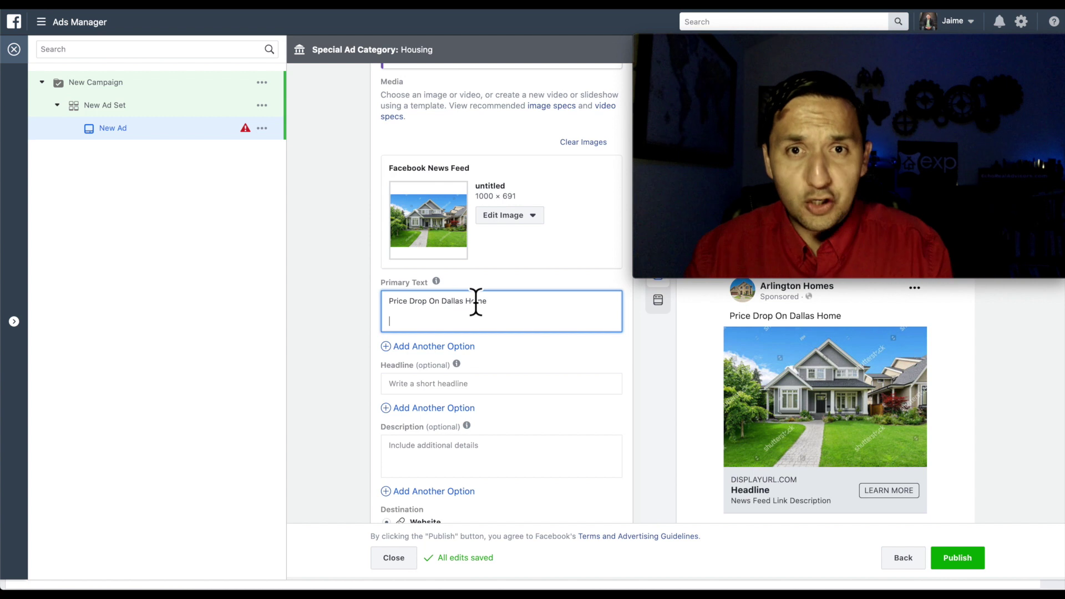
text(Lakefront Property!)
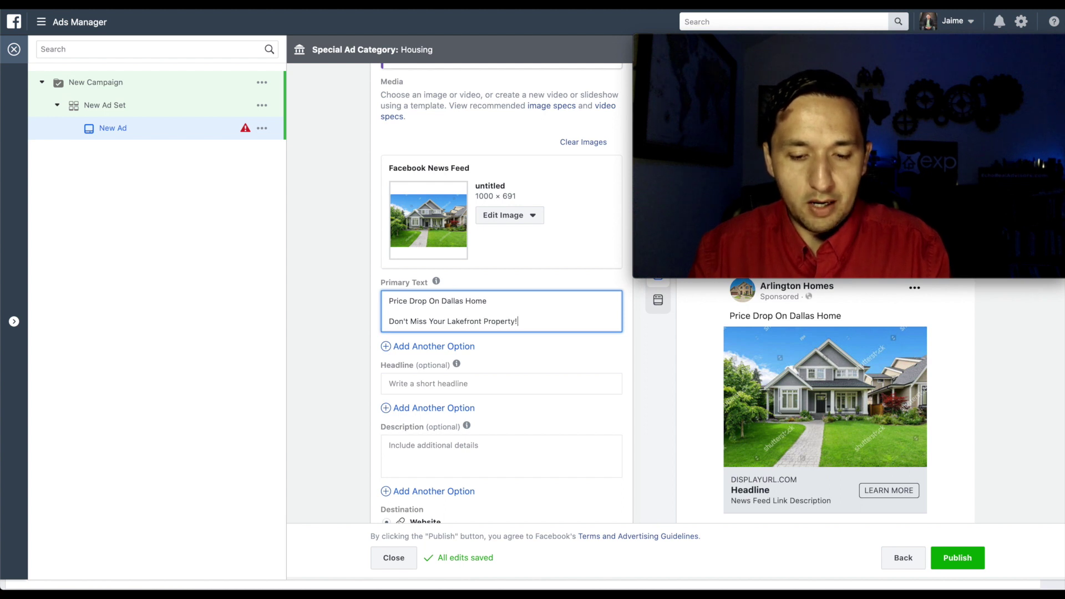
Replace the word 'Your' with 'This' in the primary text.
double_click(442, 333)
text(This)
click(532, 333)
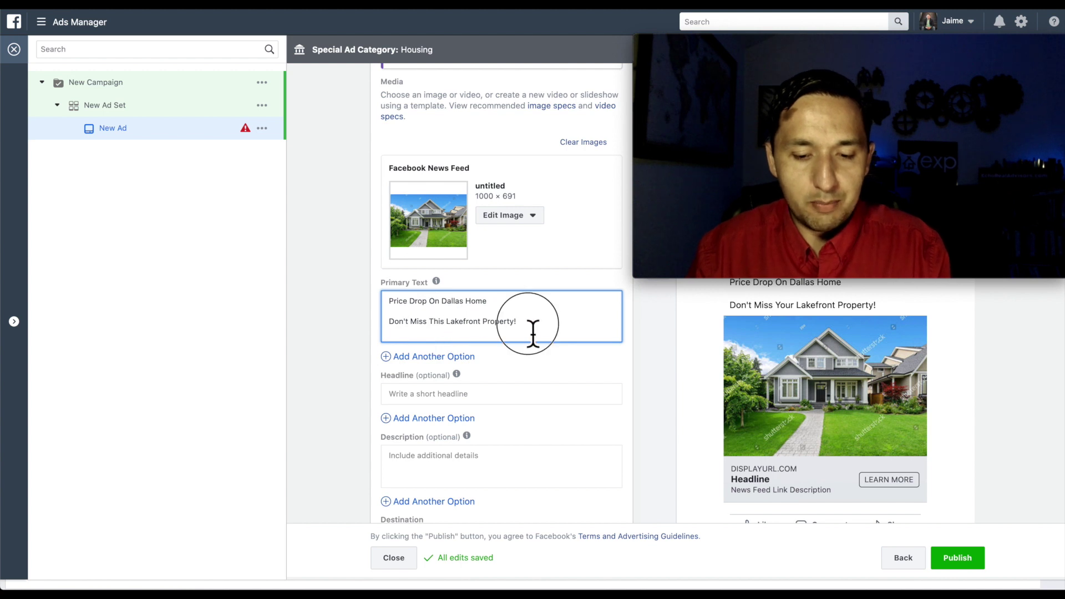
Add a new line: 'Click [Learn More] for pictures, address, price and virtual tour!'.
key(Return)
text(Click )
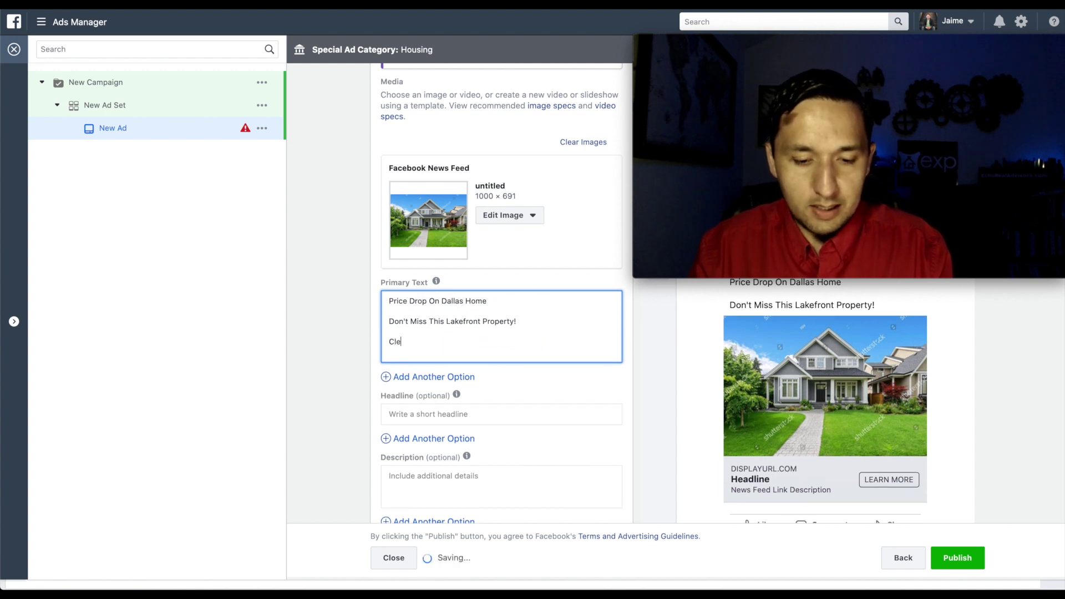
text([Lc)
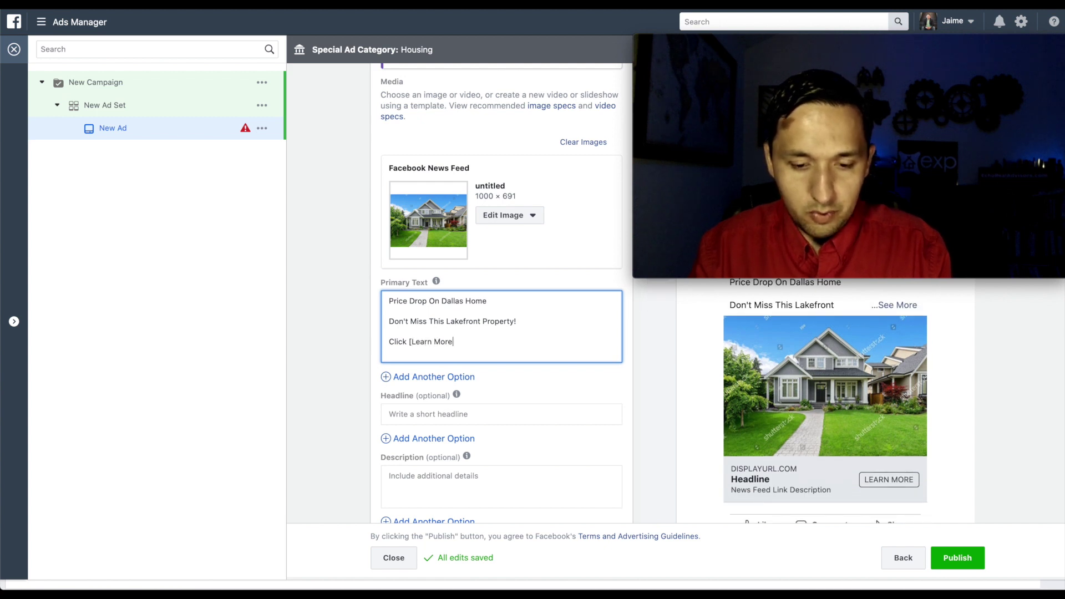
text(arn More] )
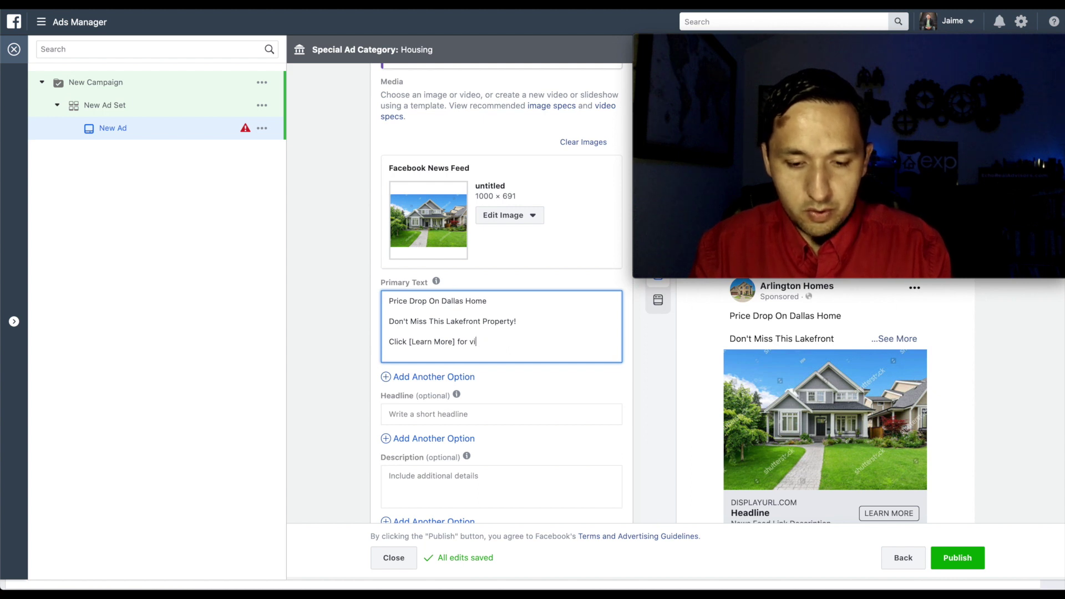
text(for pictures, add)
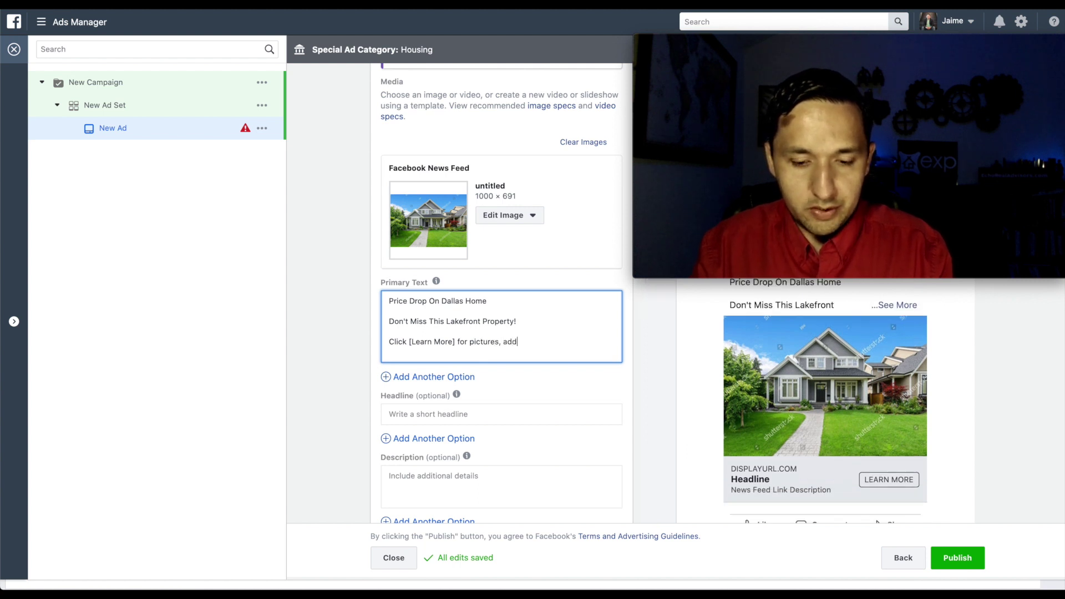
text(ress, price and viri)
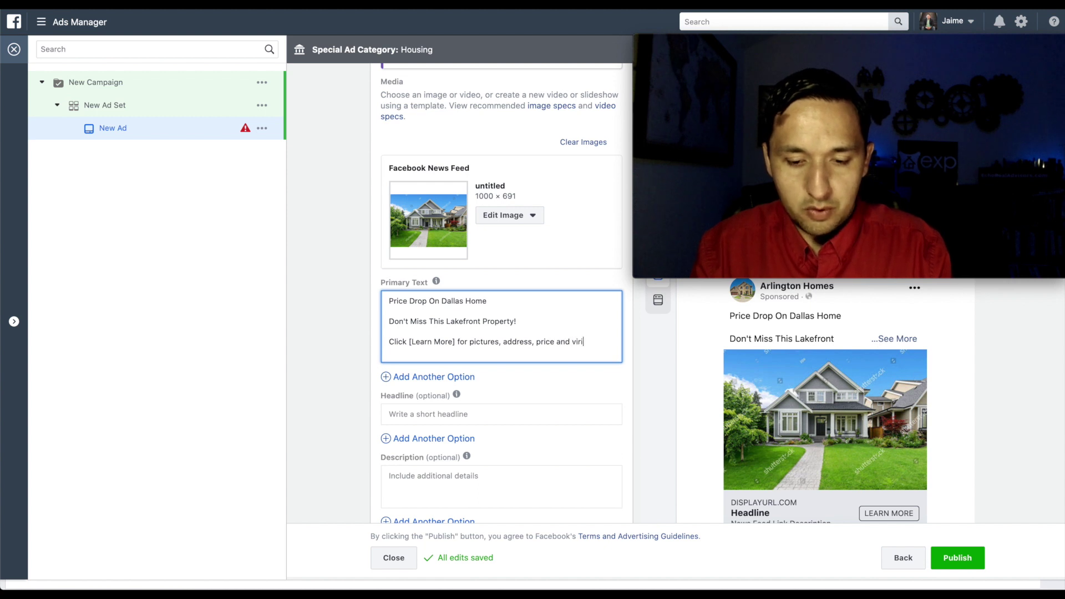
text(l)
key(Return)
text(Tour)
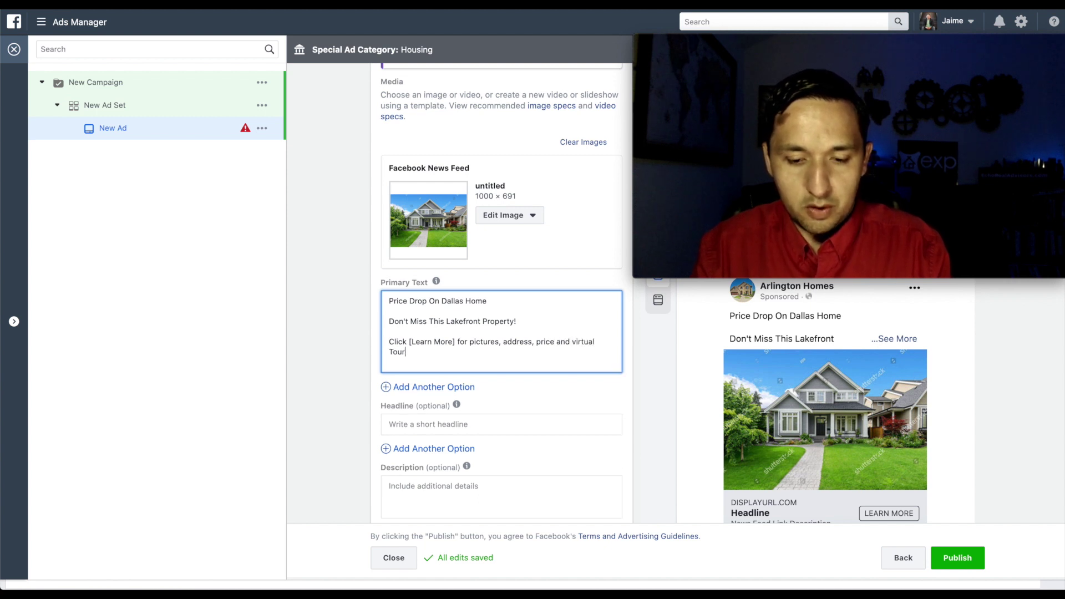
key(BackSpace)
key(BackSpace)
key(BackSpace)
key(BackSpace)
text(tour)
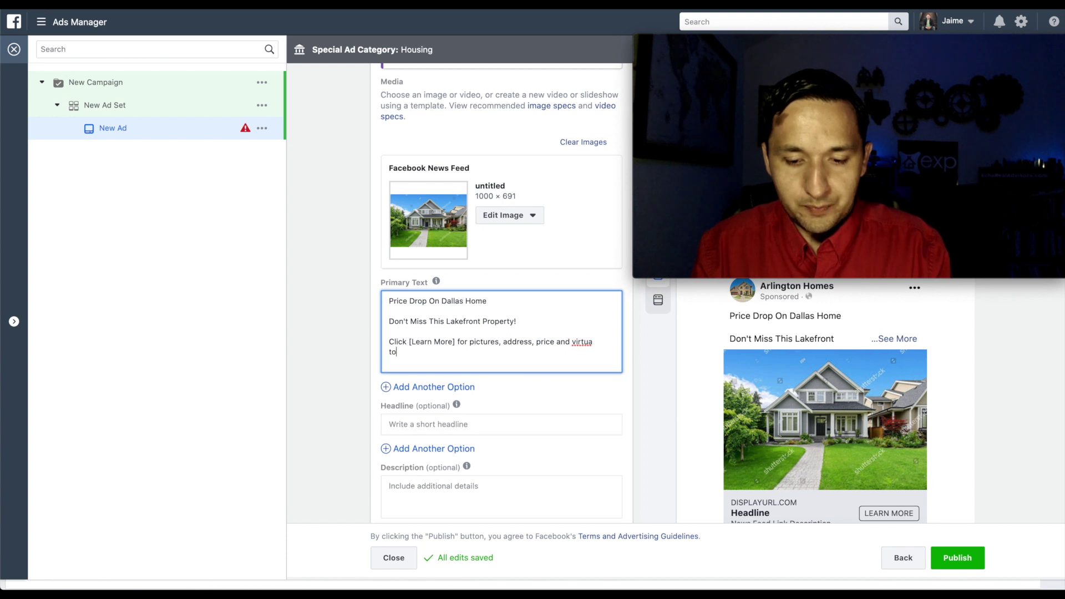
key(BackSpace)
key(BackSpace)
key(BackSpace)
text(T)
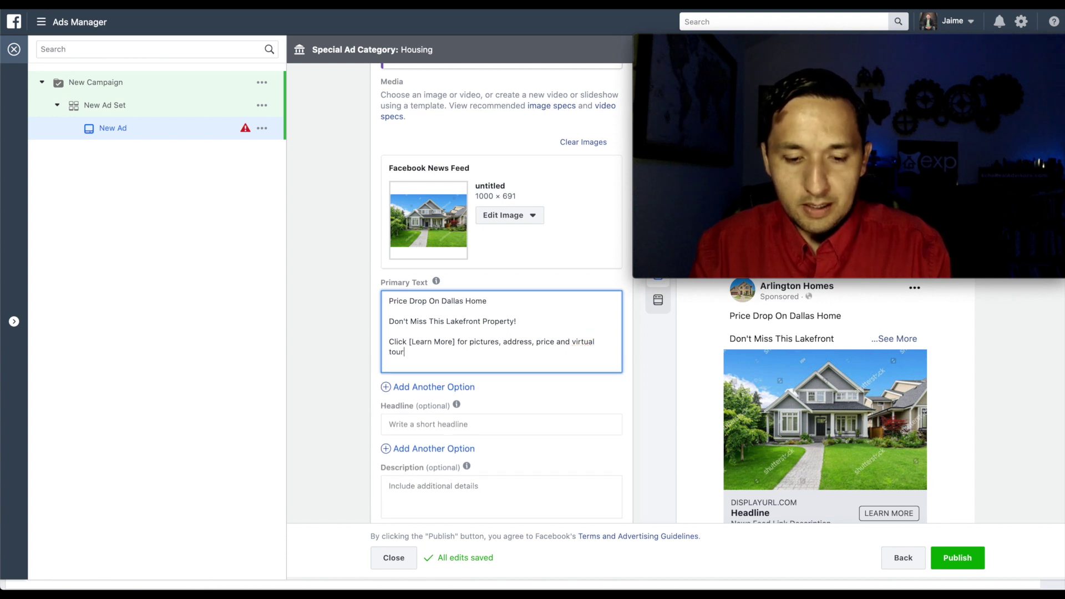
Enter the headline 'Huge Discount' and the description 'Will Not Last!'.
scroll(560, 461, down, 2)
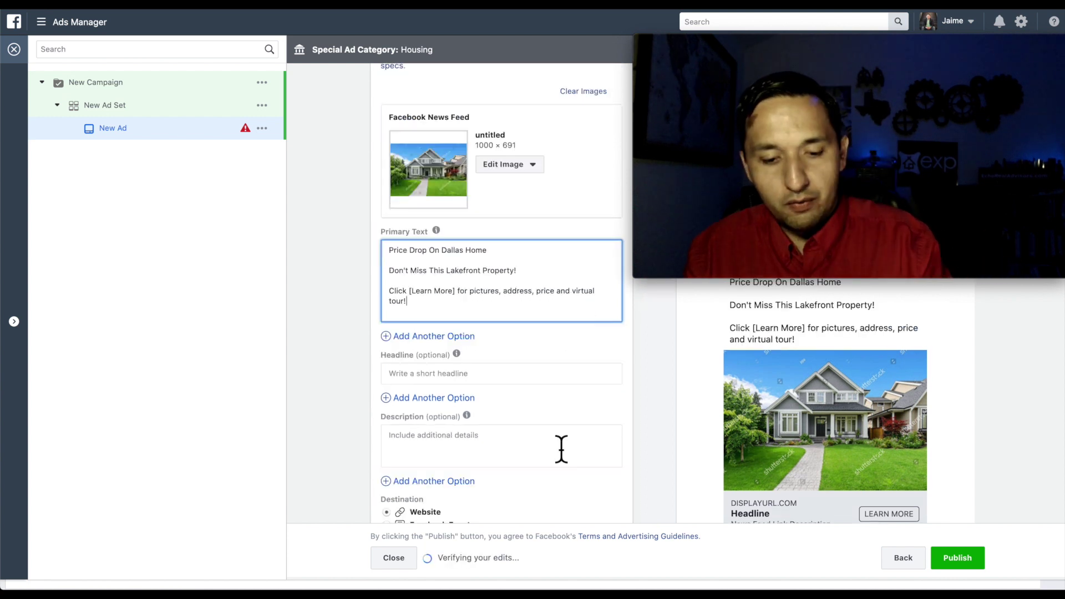
click(486, 354)
text(Price )
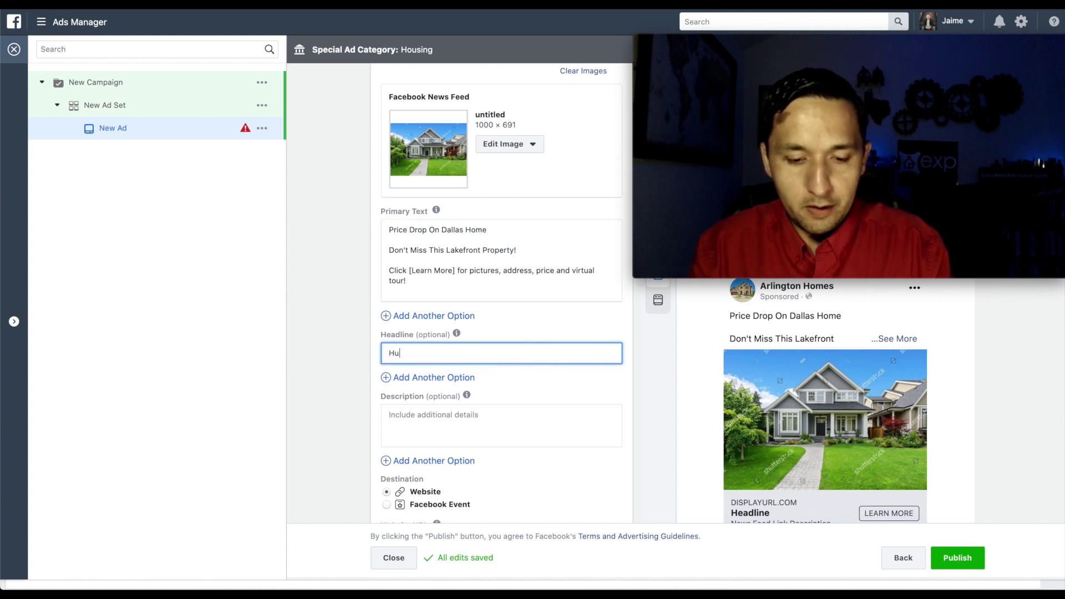
text(nt)
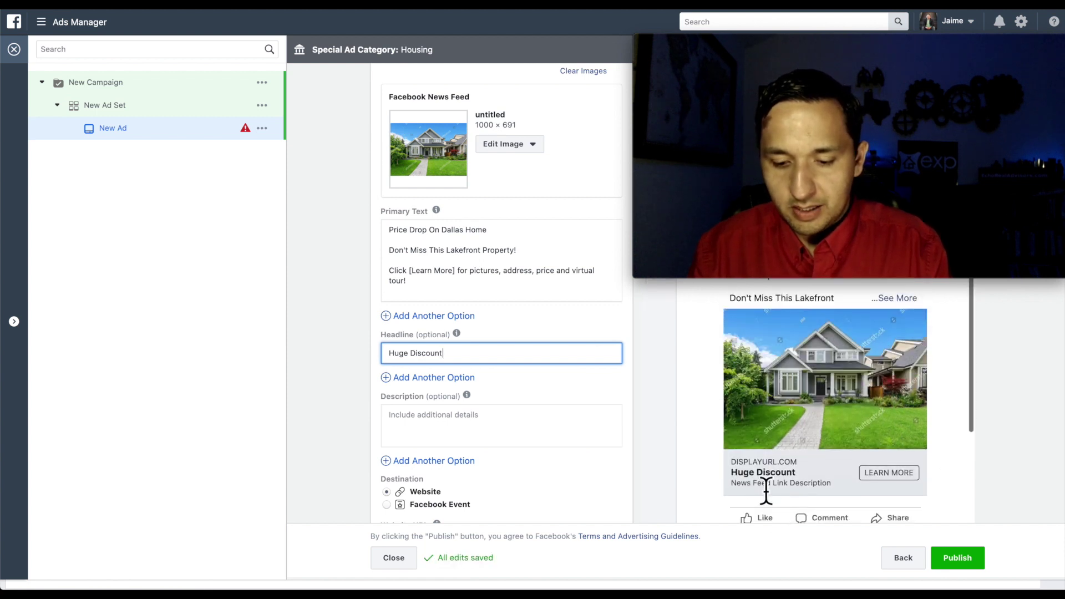
click(430, 425)
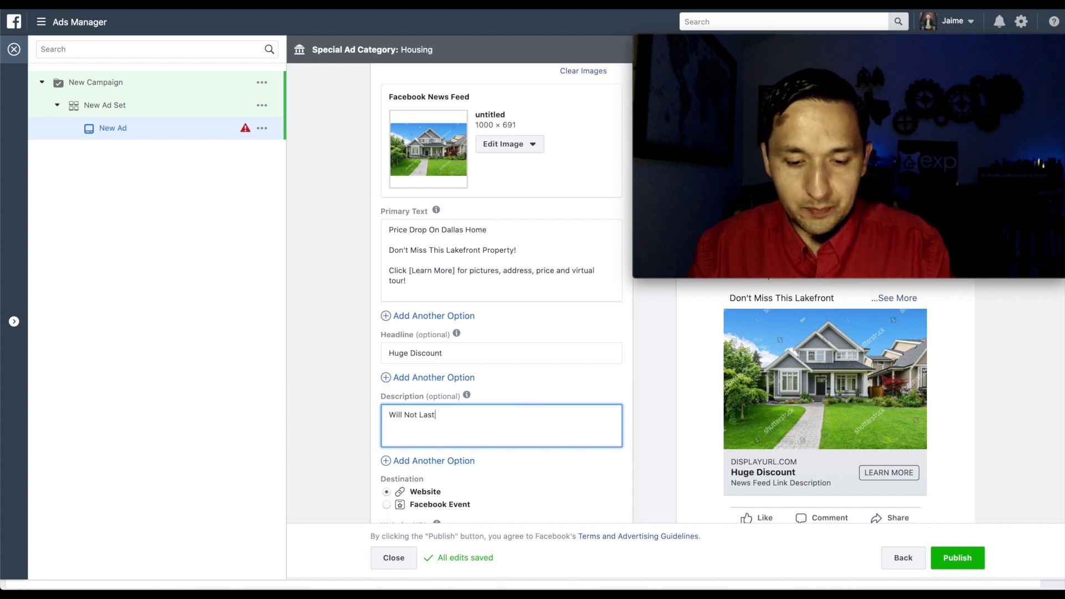
scroll(560, 425, down, 3)
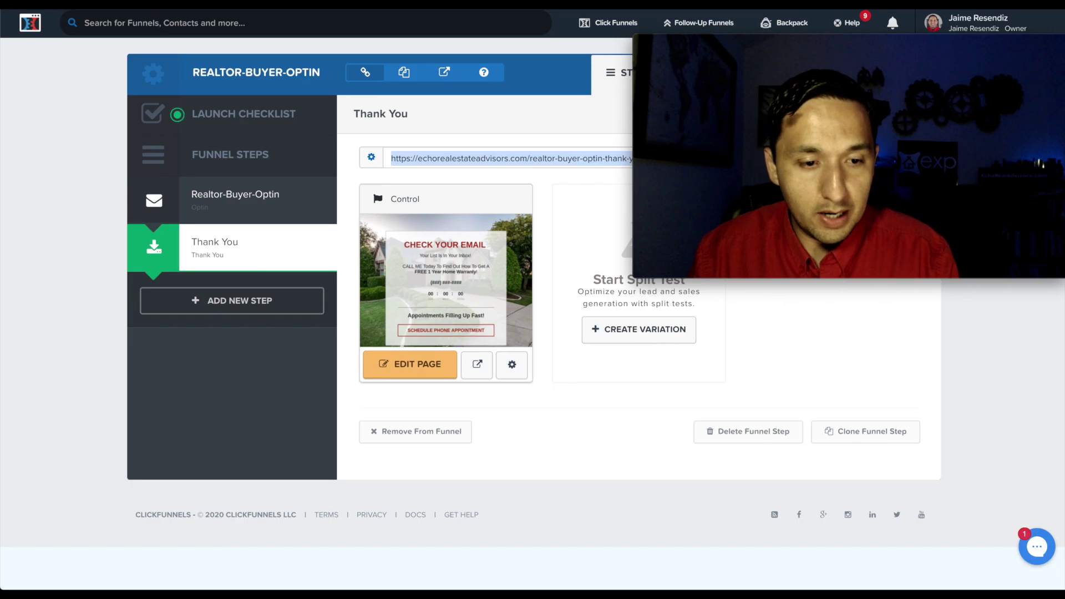
Open the Realtor-Buyer-Optin step and copy its page URL.
click(238, 219)
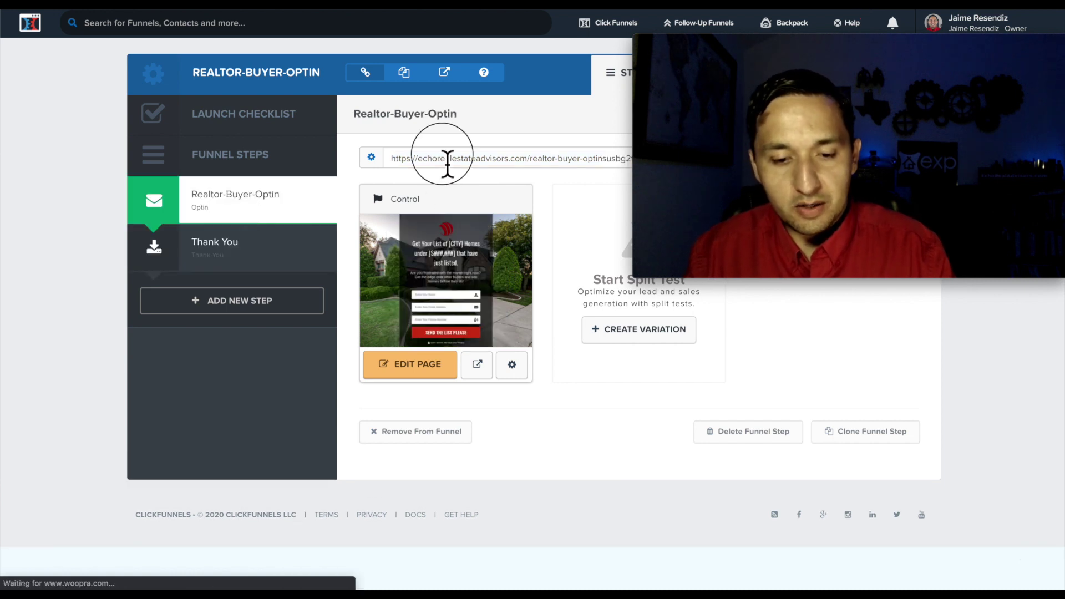
click(447, 160)
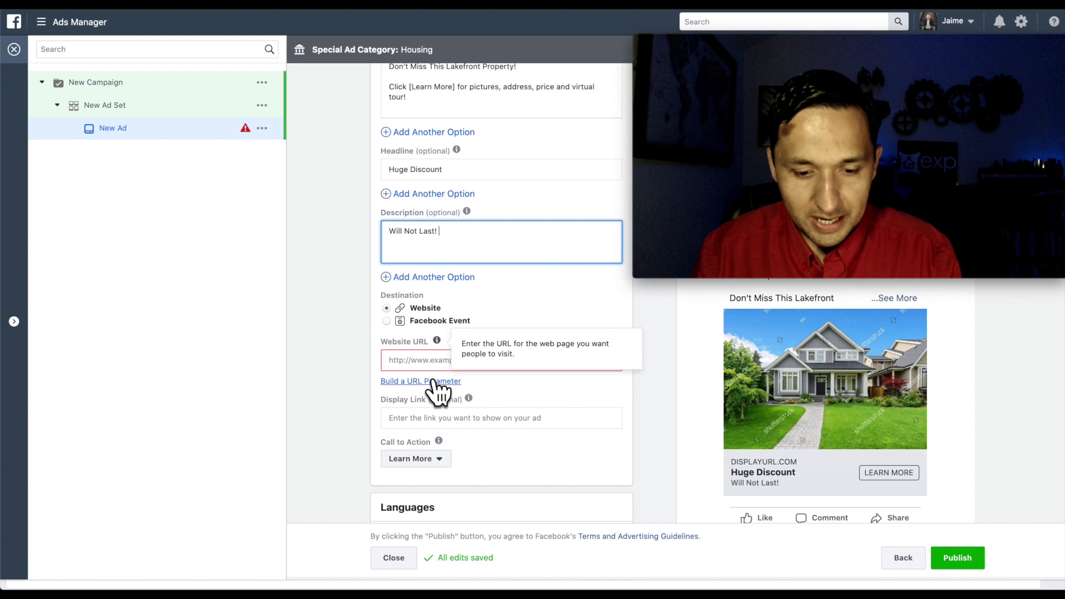
Paste the Realtor-Buyer-Optin page URL as the Website URL and confirm Facebook Pixel tracking is on.
click(427, 362)
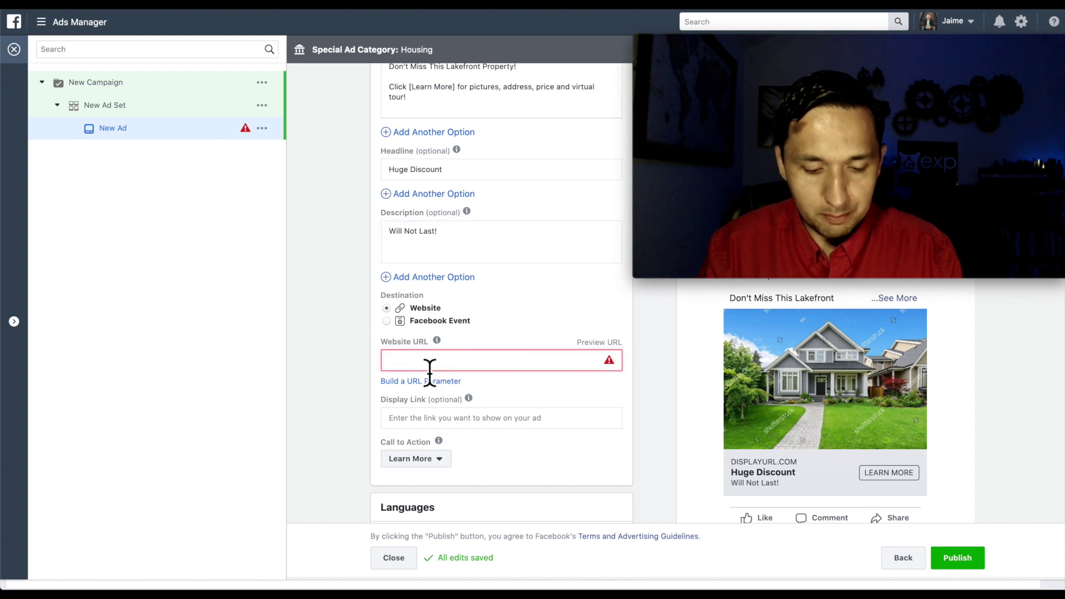
text(https://echorealestateadvisors.com/realtor-buyer-optinsusbg2tm)
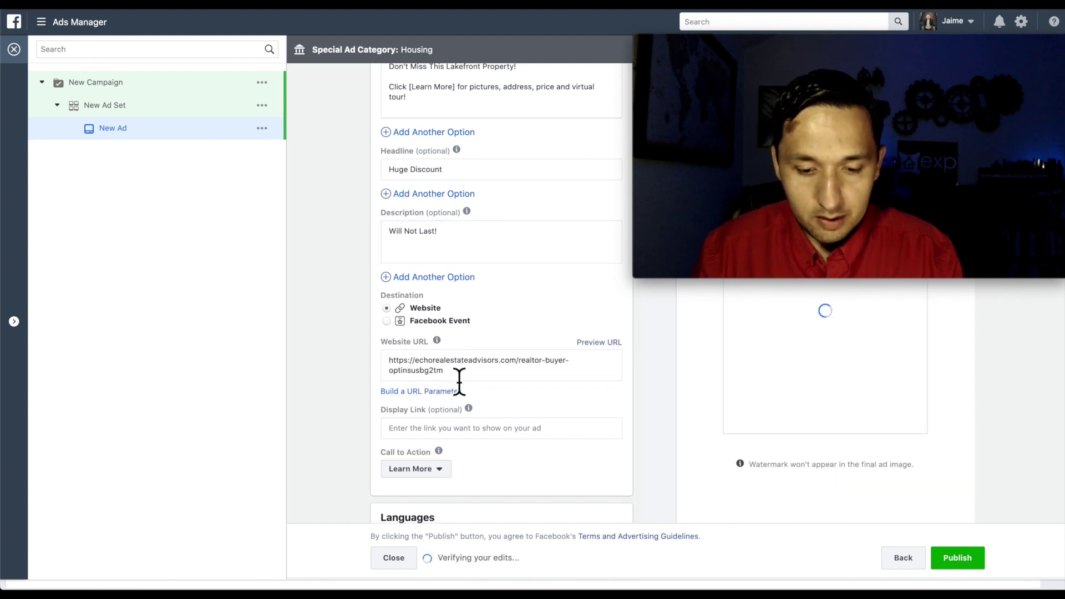
click(464, 381)
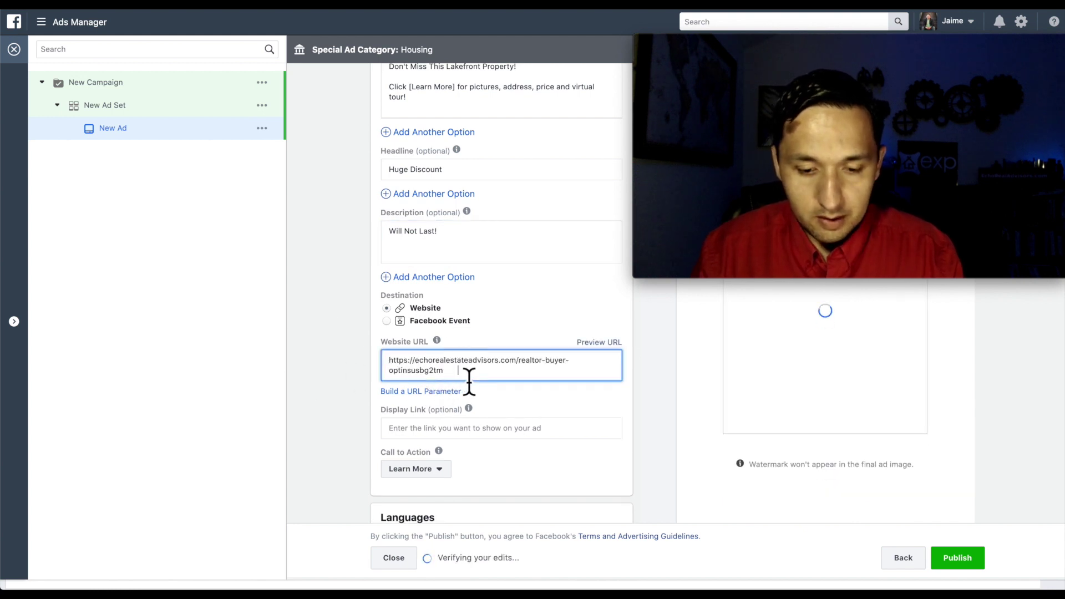
click(346, 386)
scroll(346, 386, down, 5)
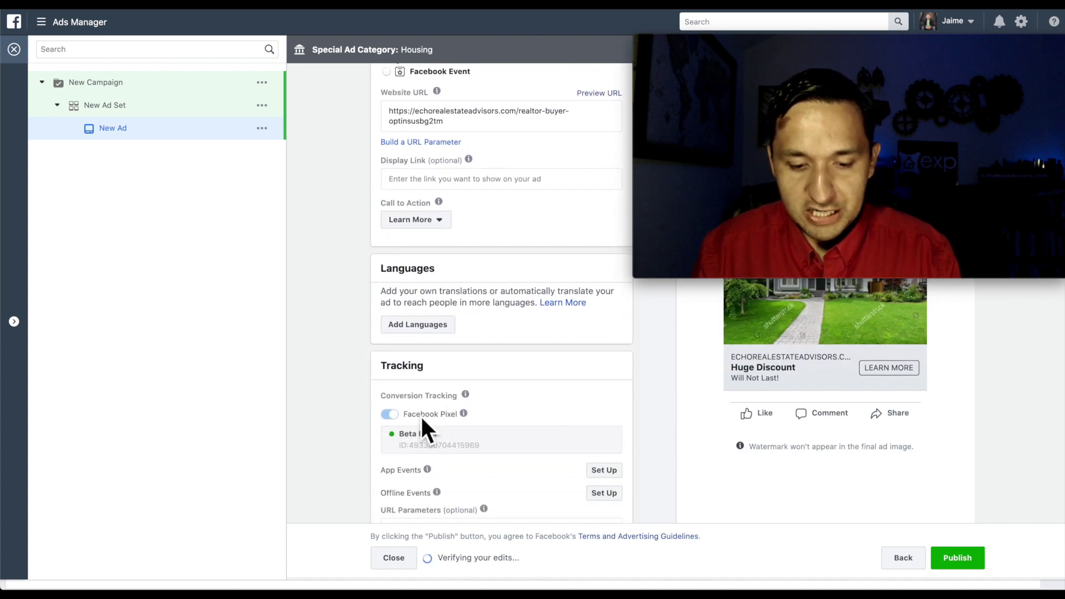
scroll(464, 433, down, 1)
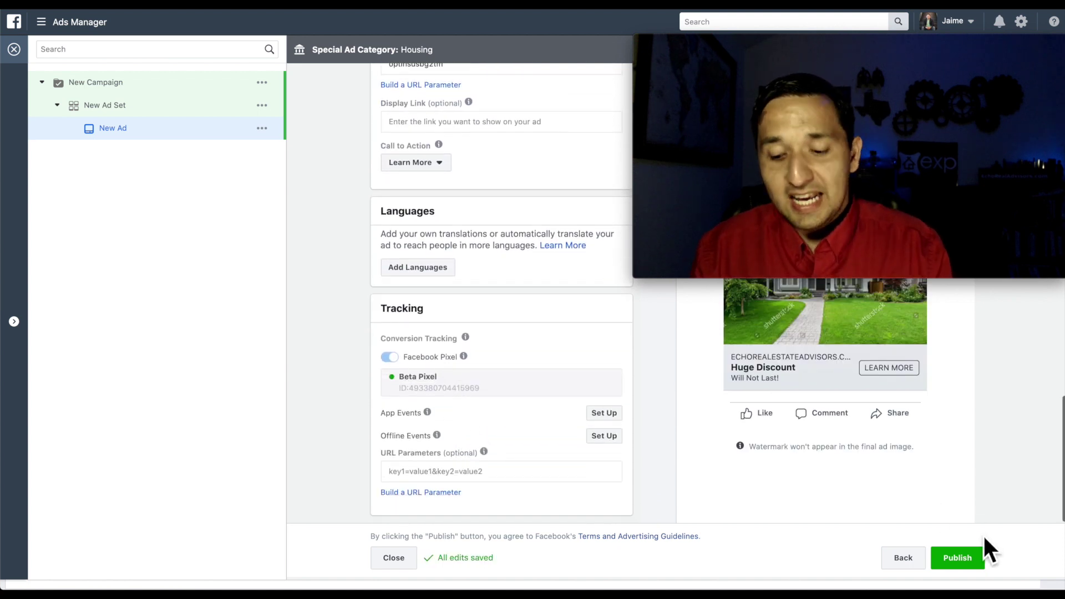